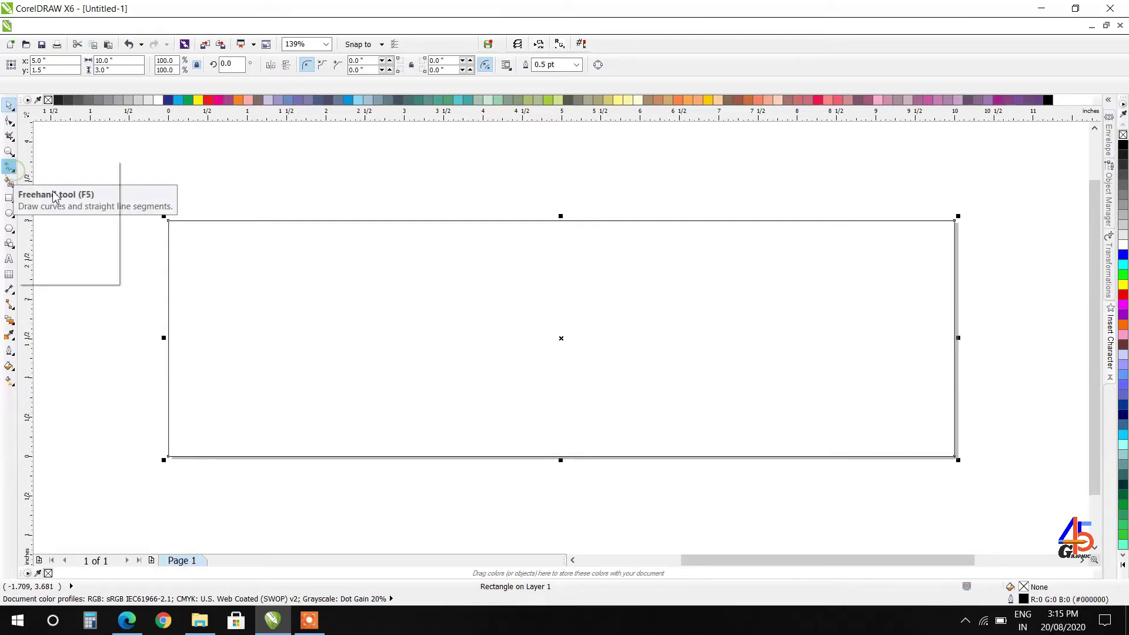
# Draw a 3-point curve about 3 in tall from the rectangle's upper edge to its lower edge near 2 in, bulging rightward.
pyautogui.click(14, 171)
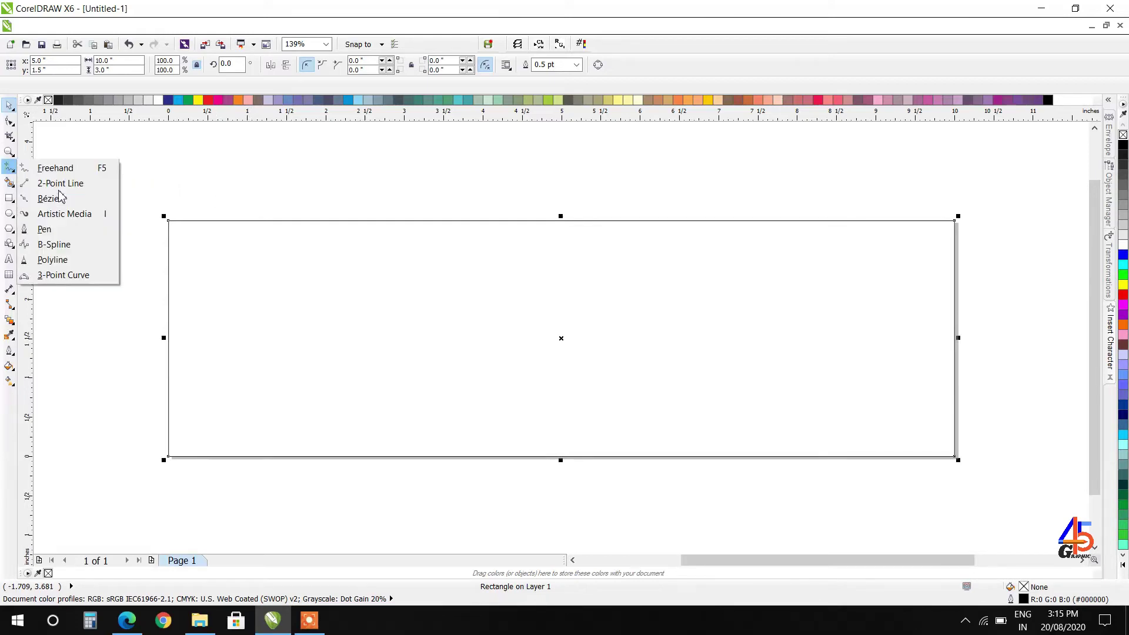
pyautogui.click(65, 275)
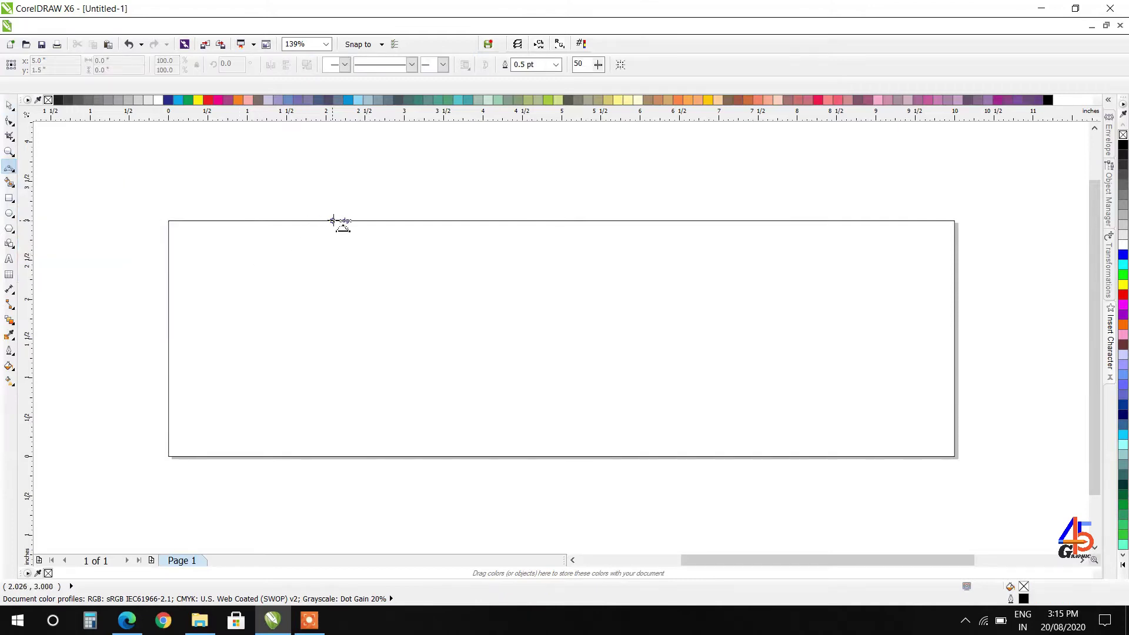
pyautogui.moveTo(330, 221); pyautogui.dragTo(332, 457)
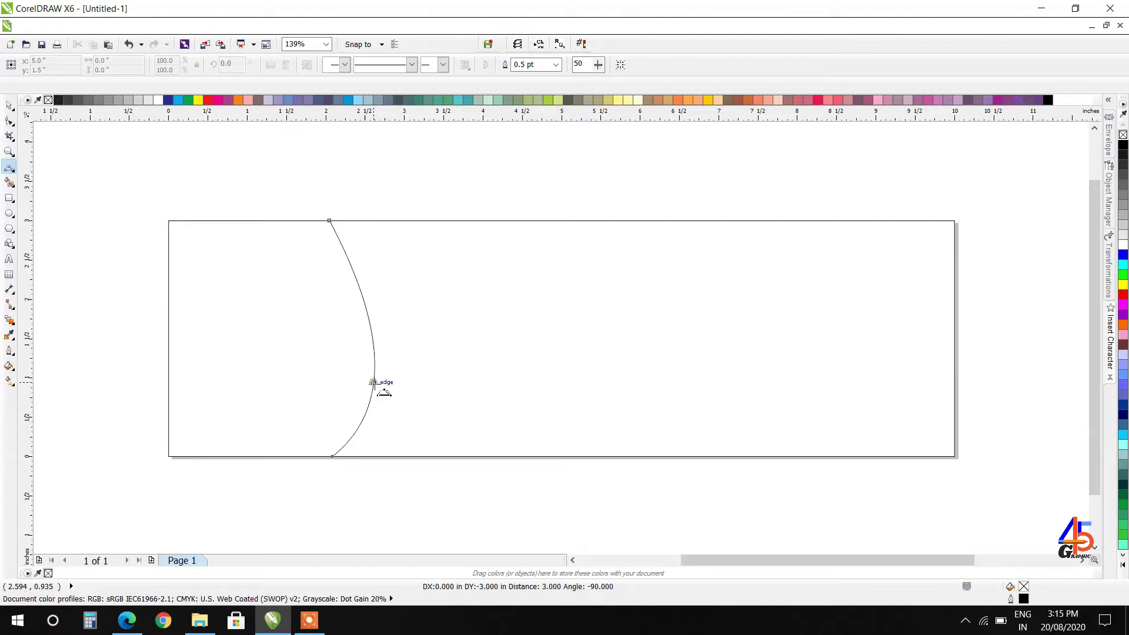
pyautogui.click(374, 383)
# Reshape the vertical curve into an S by adjusting both end handles, and shift its lower end node slightly left.
pyautogui.click(10, 121)
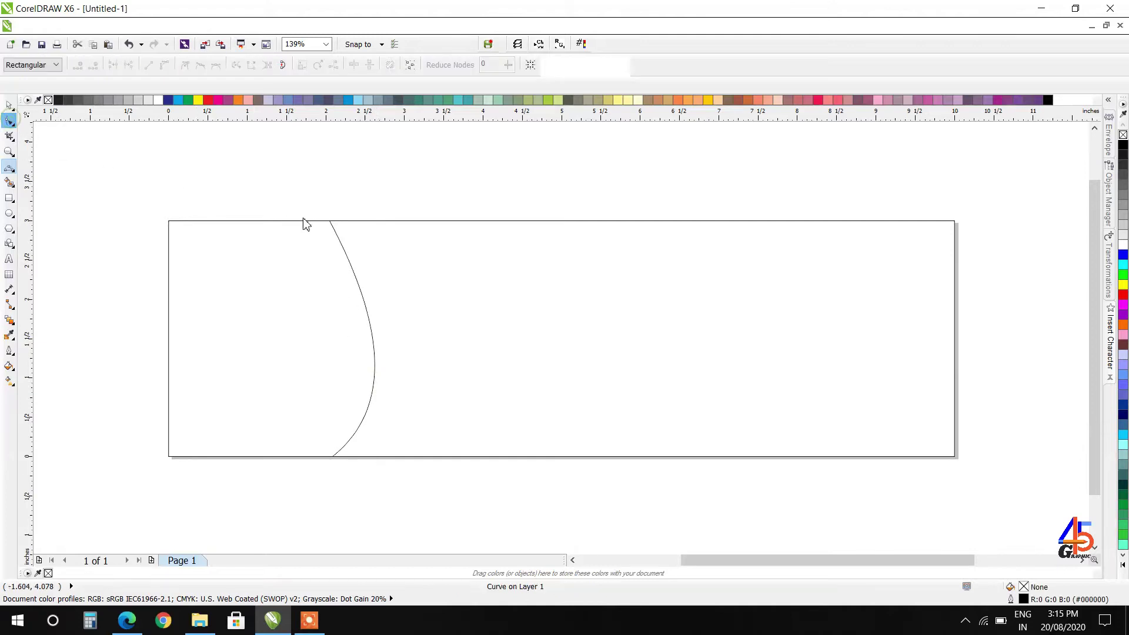
pyautogui.click(329, 221)
pyautogui.scroll(2, 320, 221)
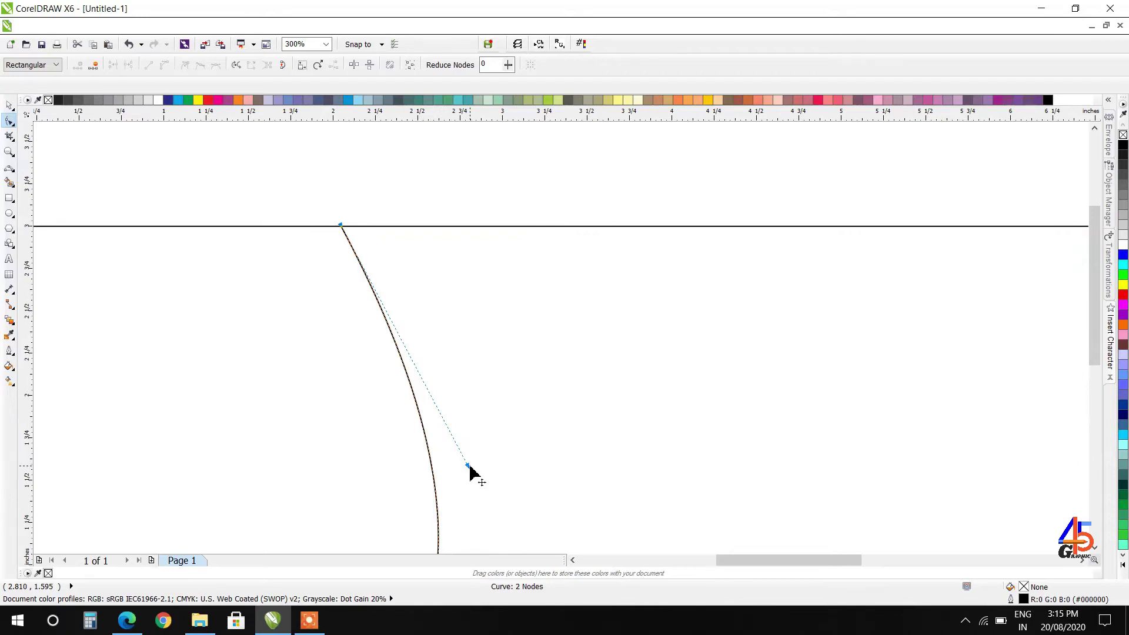
pyautogui.moveTo(468, 466); pyautogui.dragTo(121, 413)
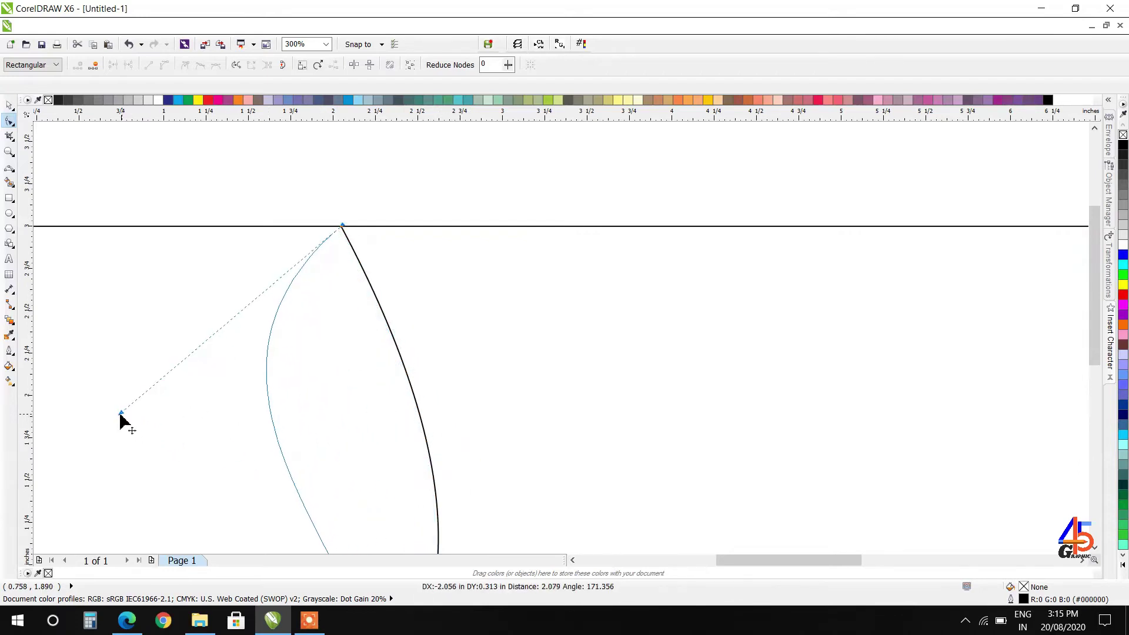
pyautogui.scroll(-2, 422, 273)
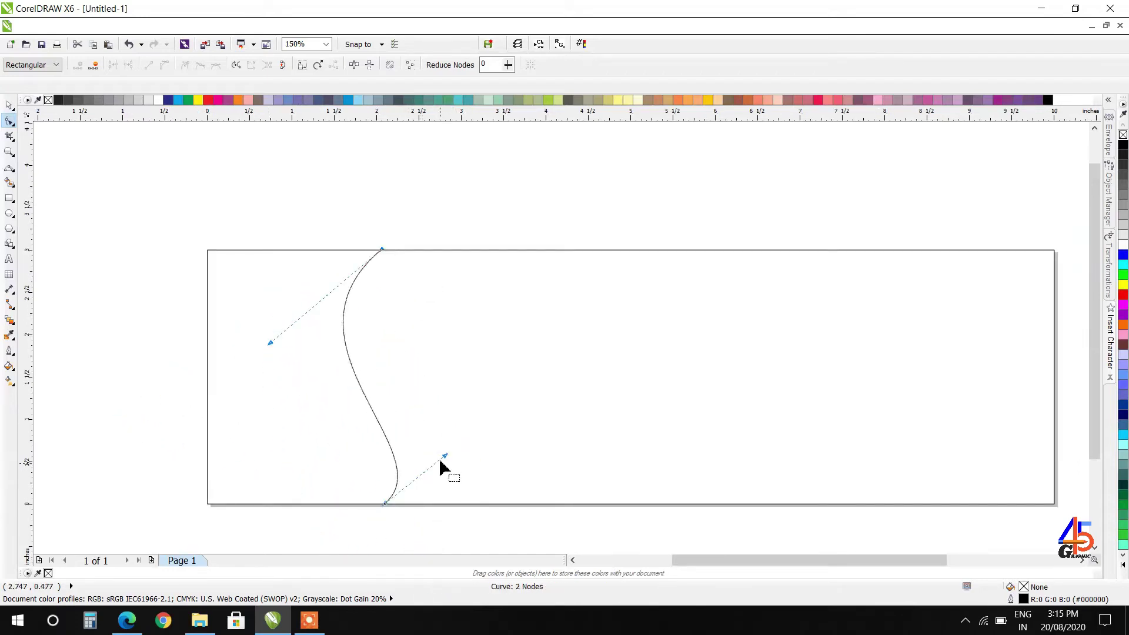
pyautogui.moveTo(445, 457); pyautogui.dragTo(480, 436)
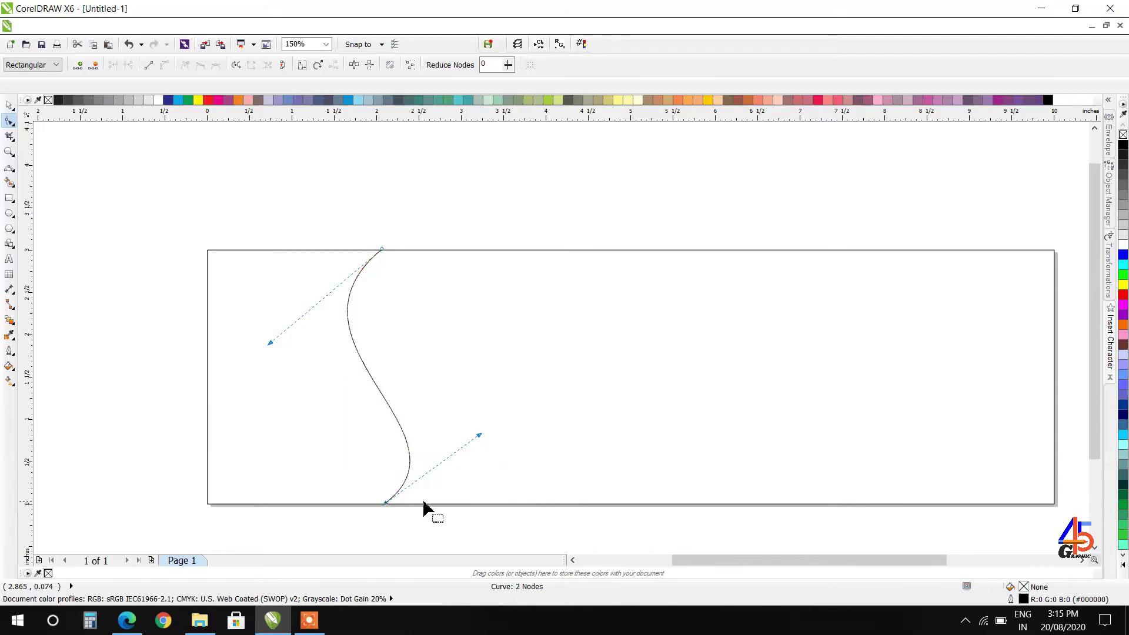
pyautogui.moveTo(386, 504); pyautogui.dragTo(356, 506)
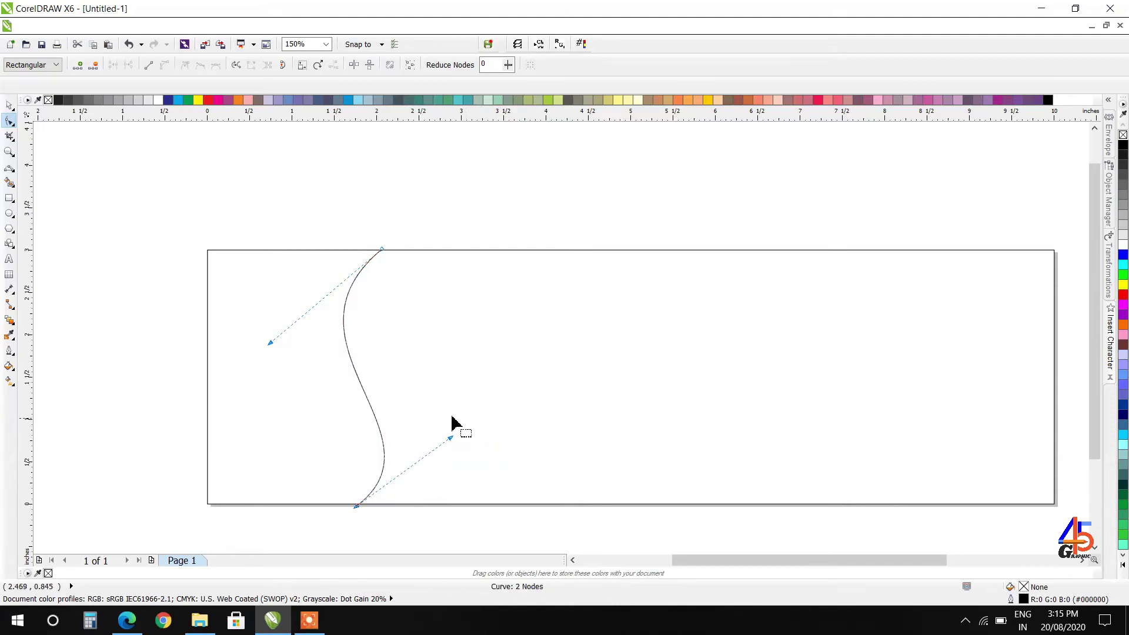
pyautogui.click(9, 105)
pyautogui.click(124, 238)
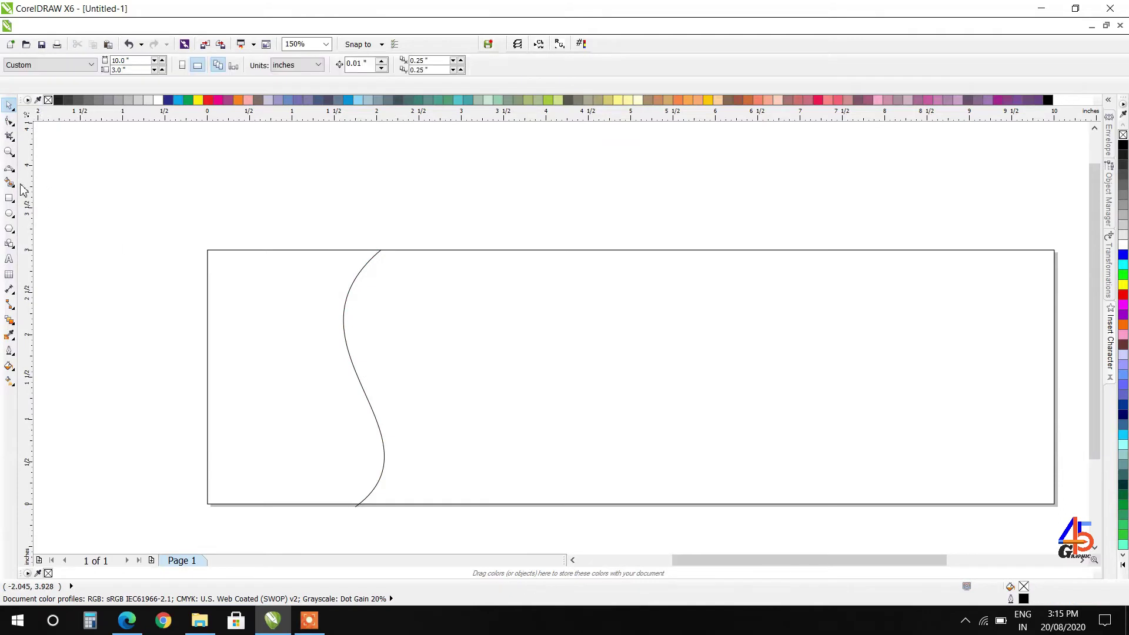
# Draw a second 3-point curve about 8 in across from the S-curve's lower half to the rectangle's right edge, sagging downward.
pyautogui.click(9, 167)
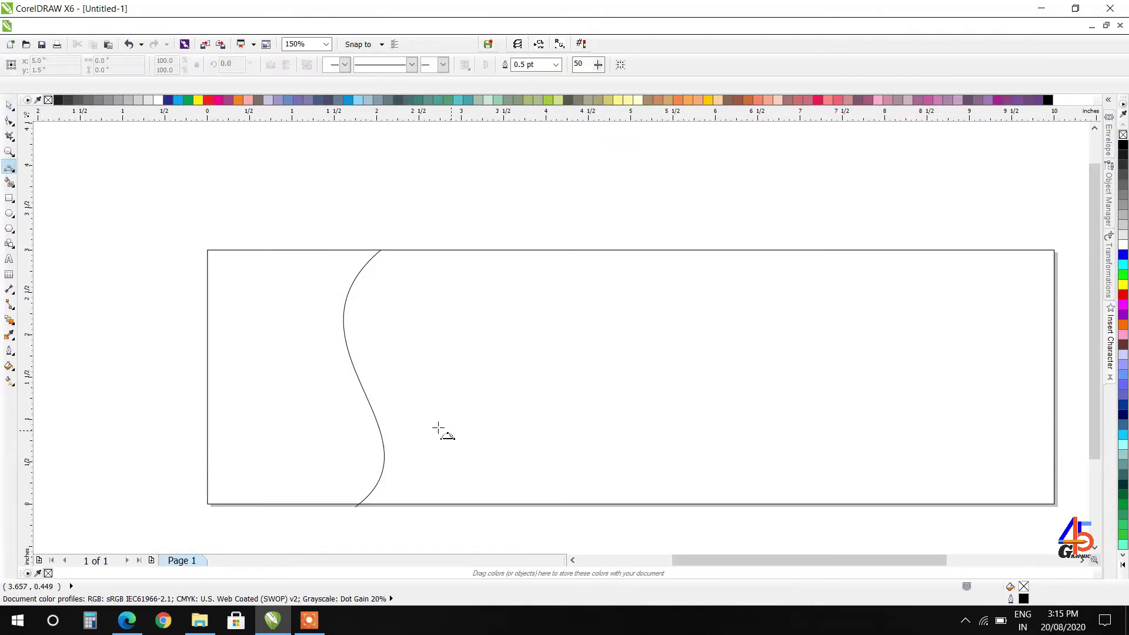
pyautogui.click(374, 415)
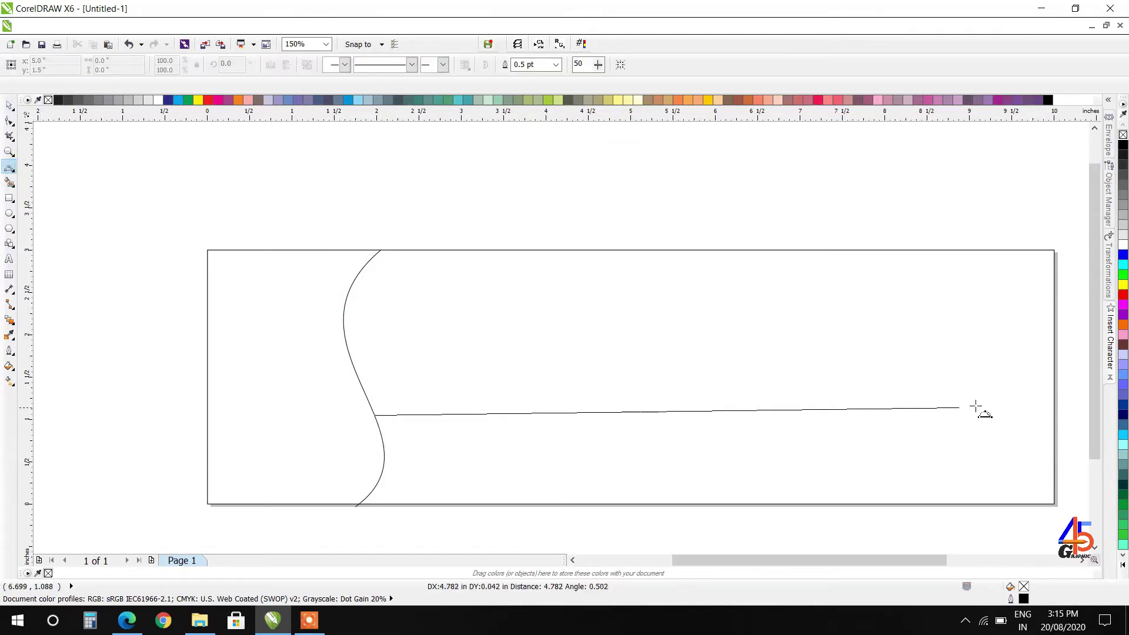
pyautogui.click(1053, 404)
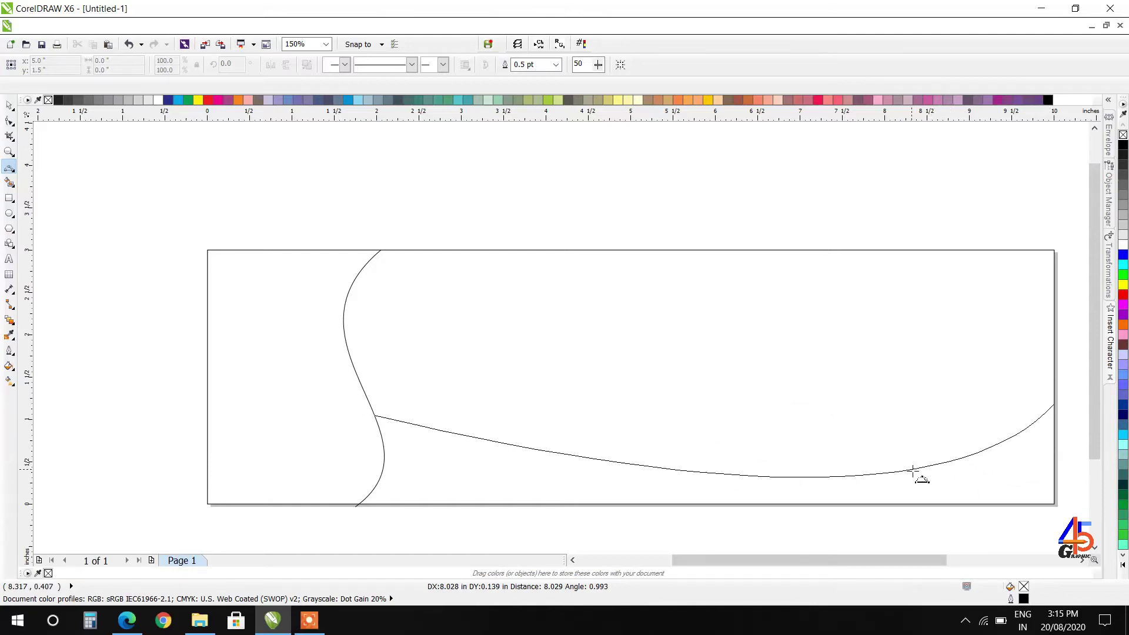
pyautogui.click(913, 470)
# Reshape the long curve into a wave that rises beside the S-curve and dips toward the rectangle's right edge.
pyautogui.click(9, 120)
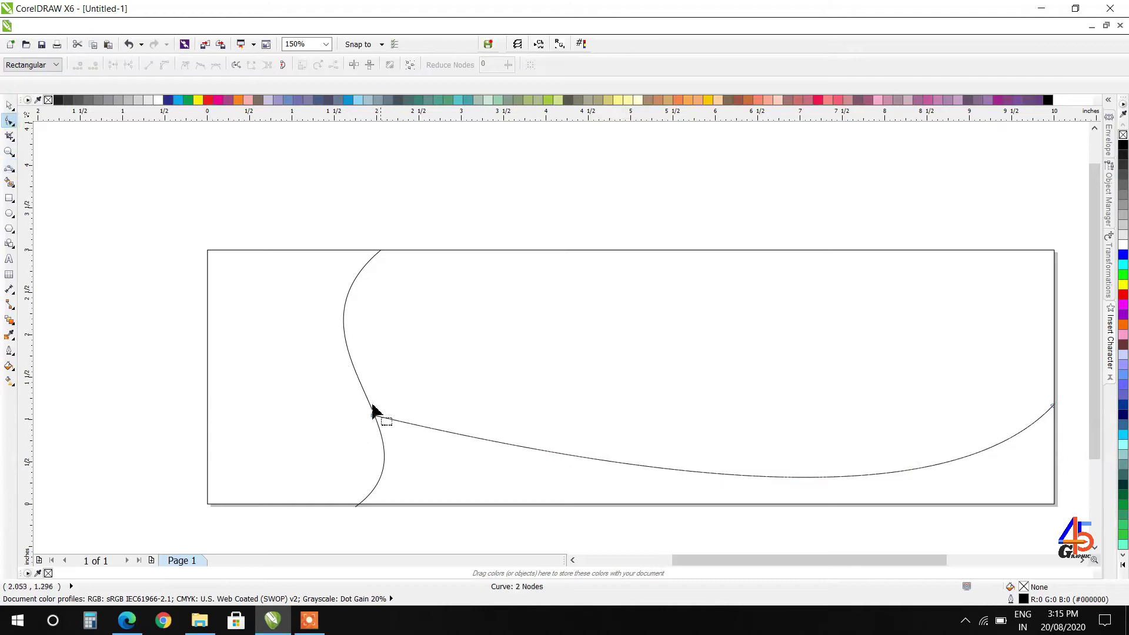
pyautogui.click(373, 417)
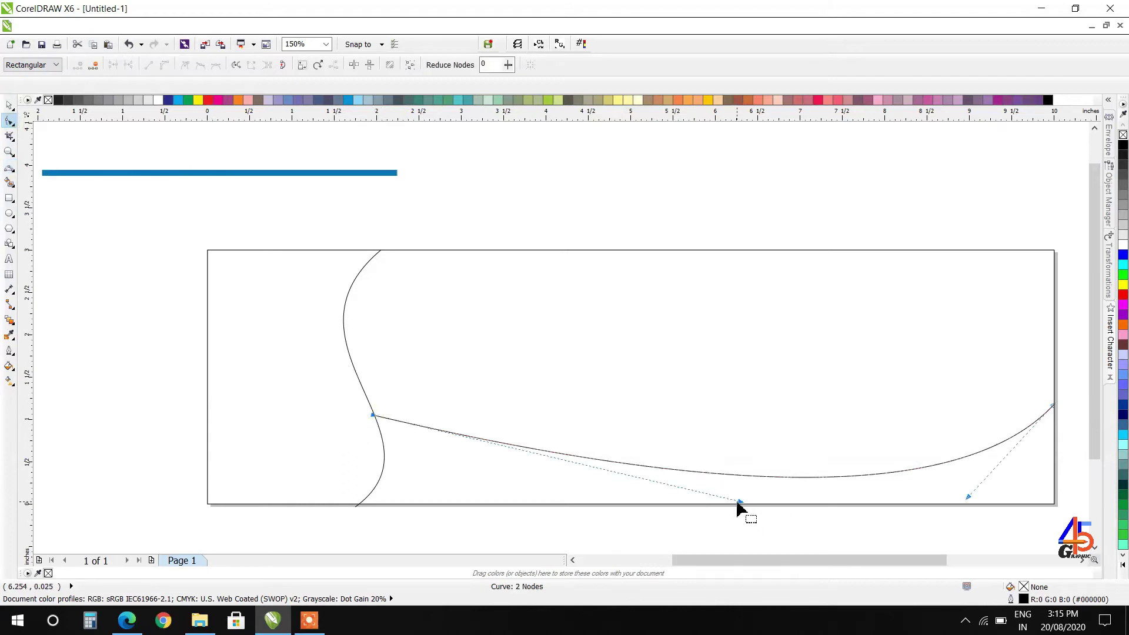
pyautogui.moveTo(740, 503); pyautogui.dragTo(567, 228)
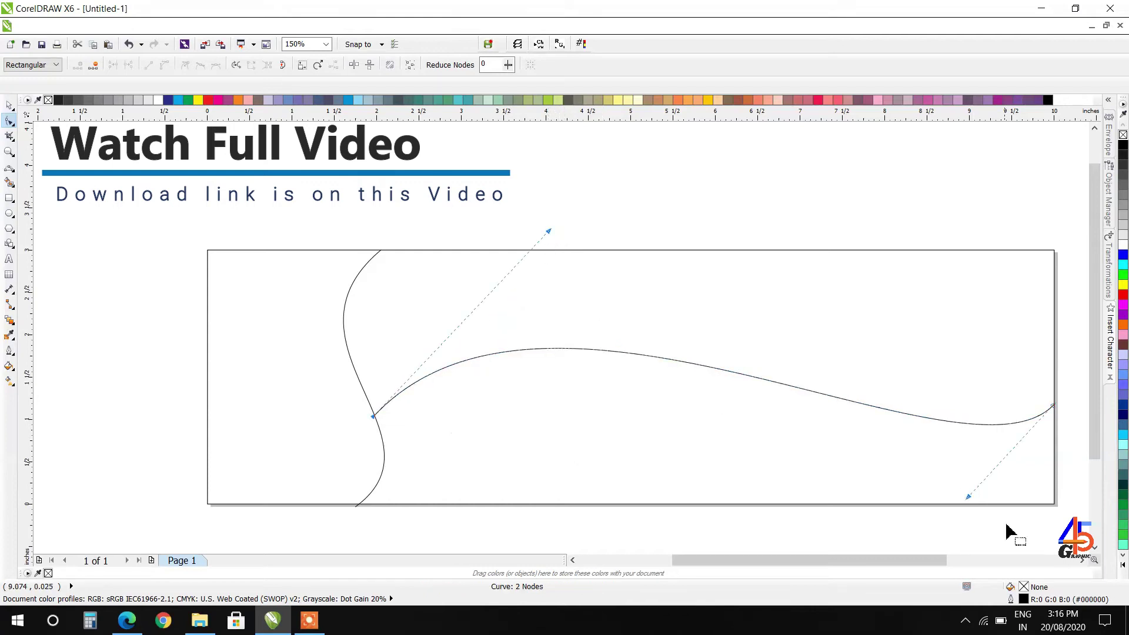
pyautogui.moveTo(965, 500); pyautogui.dragTo(641, 493)
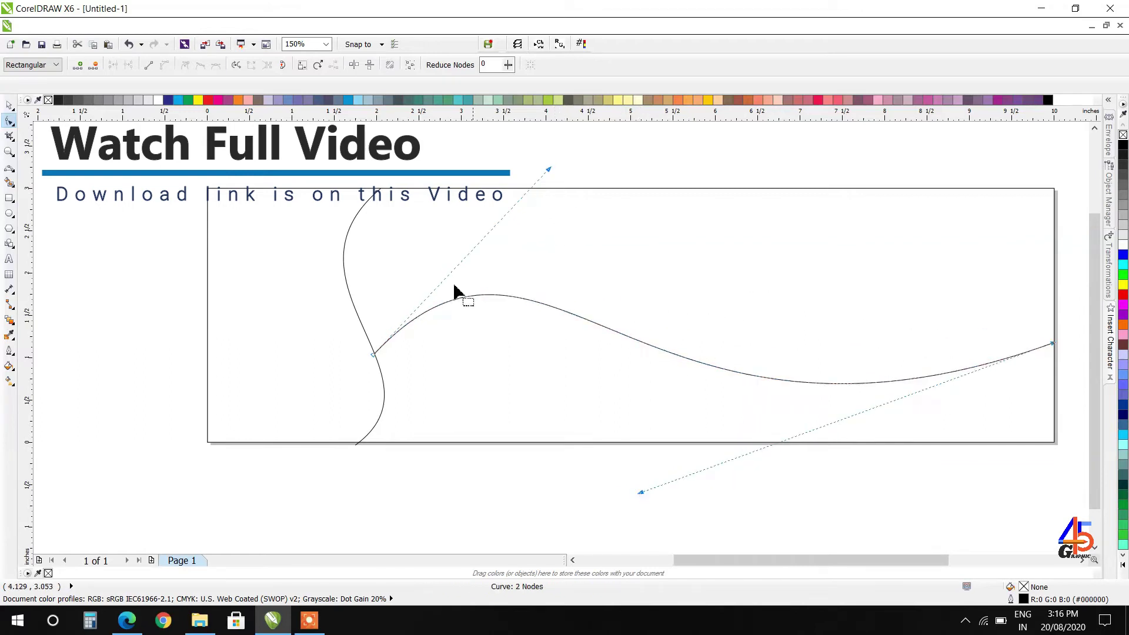
# Refine the wave by lowering its start node across the S-curve, flattening its crest and shifting its dip closer to the right edge.
pyautogui.moveTo(374, 355); pyautogui.dragTo(372, 374)
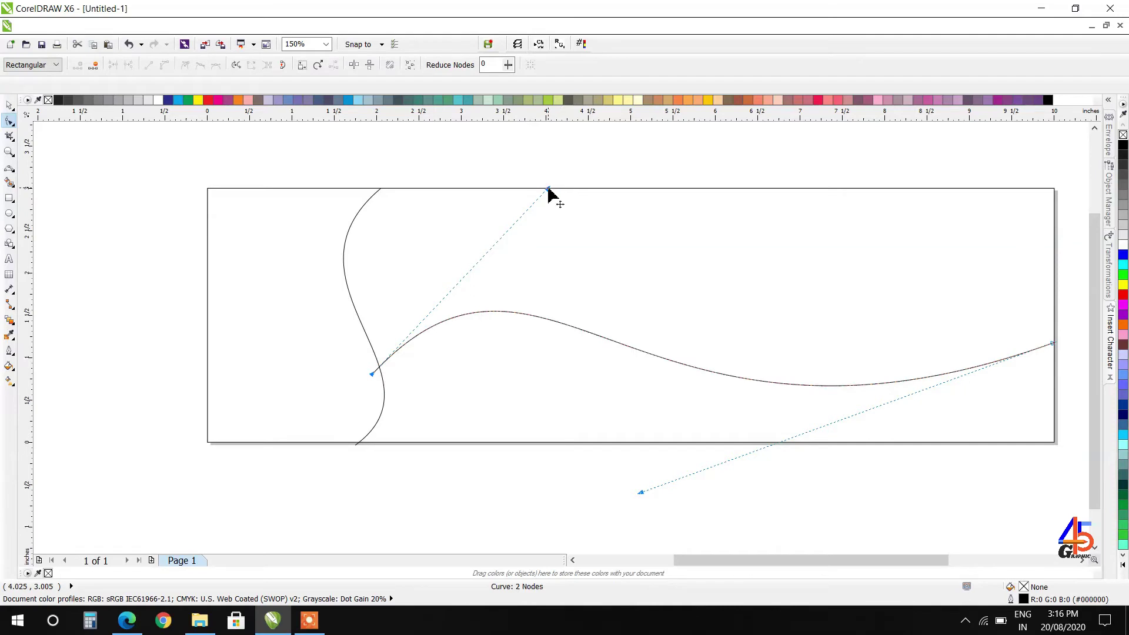
pyautogui.moveTo(549, 189); pyautogui.dragTo(558, 214)
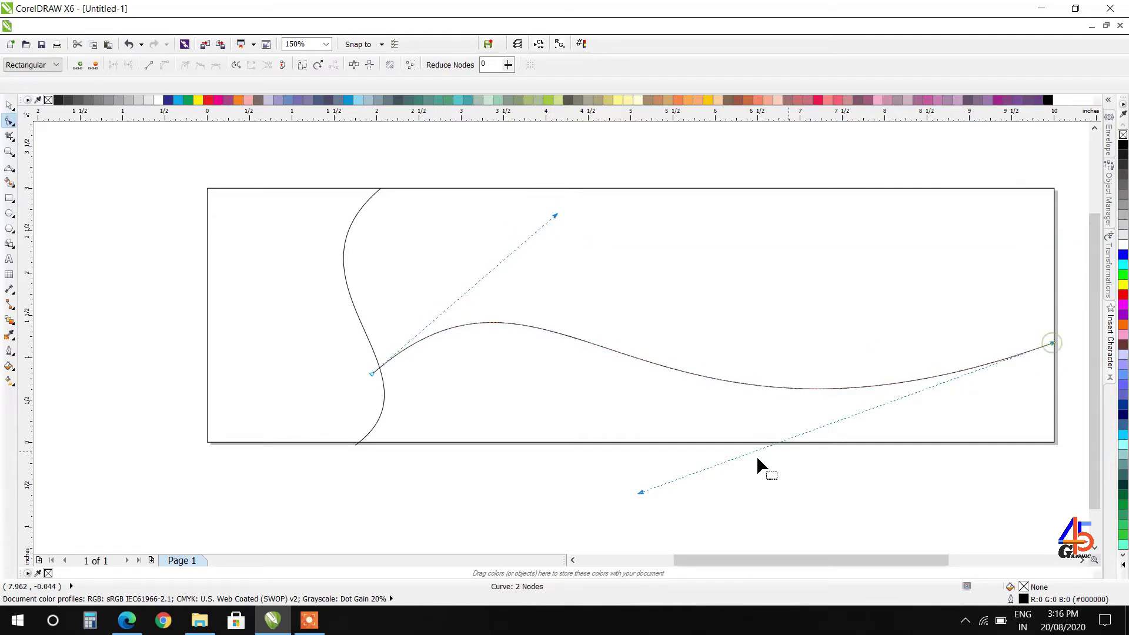
pyautogui.moveTo(644, 478); pyautogui.dragTo(778, 486)
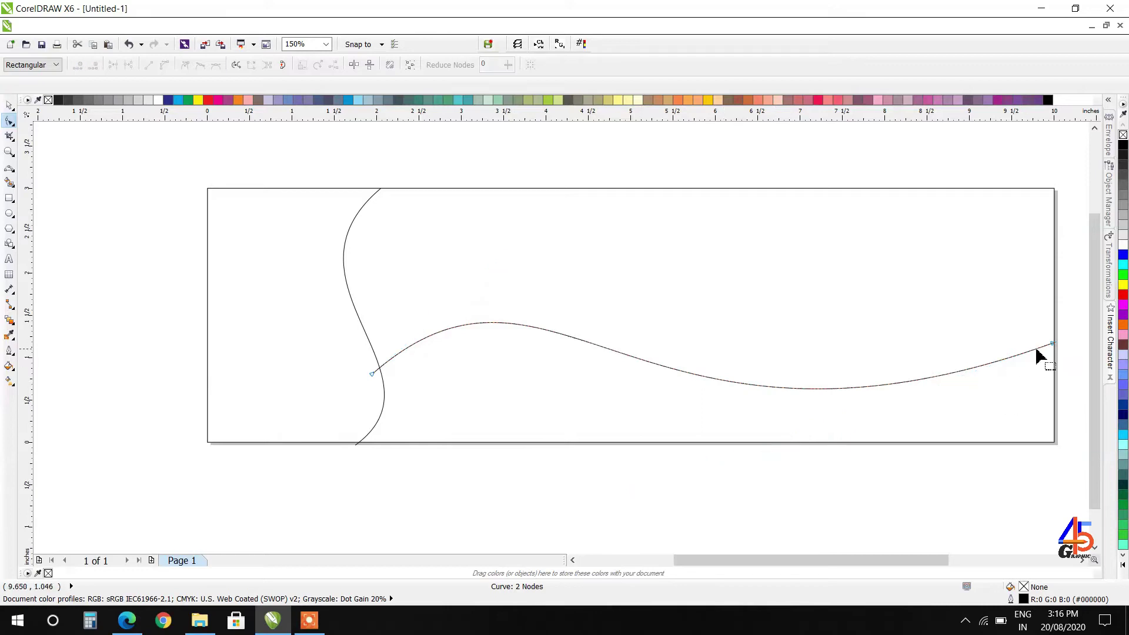
pyautogui.click(1053, 345)
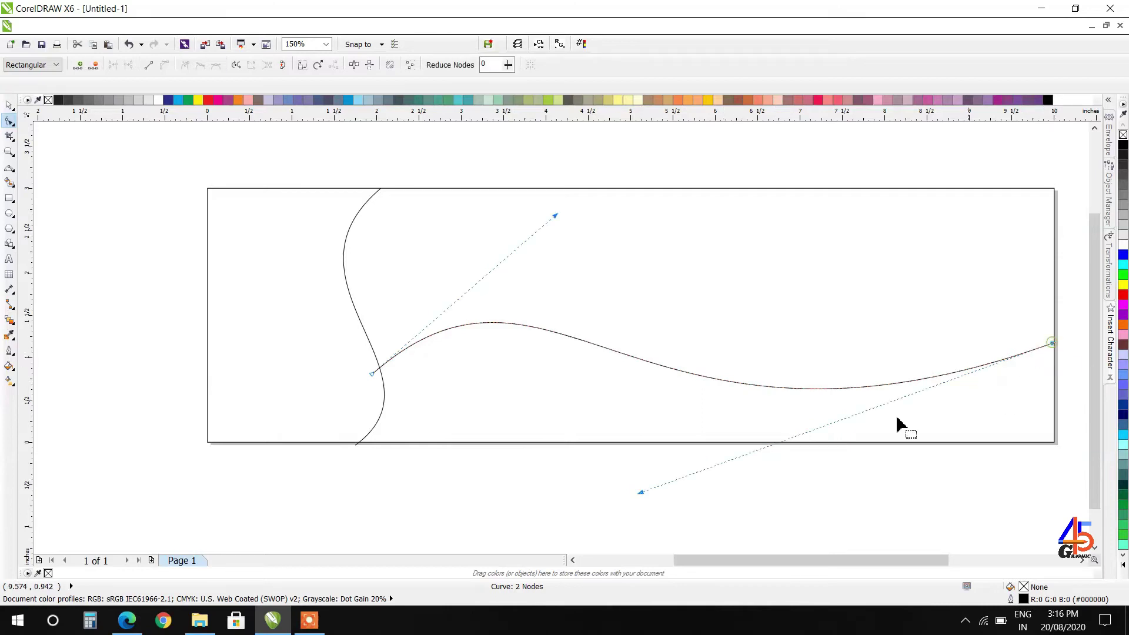
pyautogui.click(647, 496)
pyautogui.click(1054, 343)
pyautogui.moveTo(641, 494); pyautogui.dragTo(823, 518)
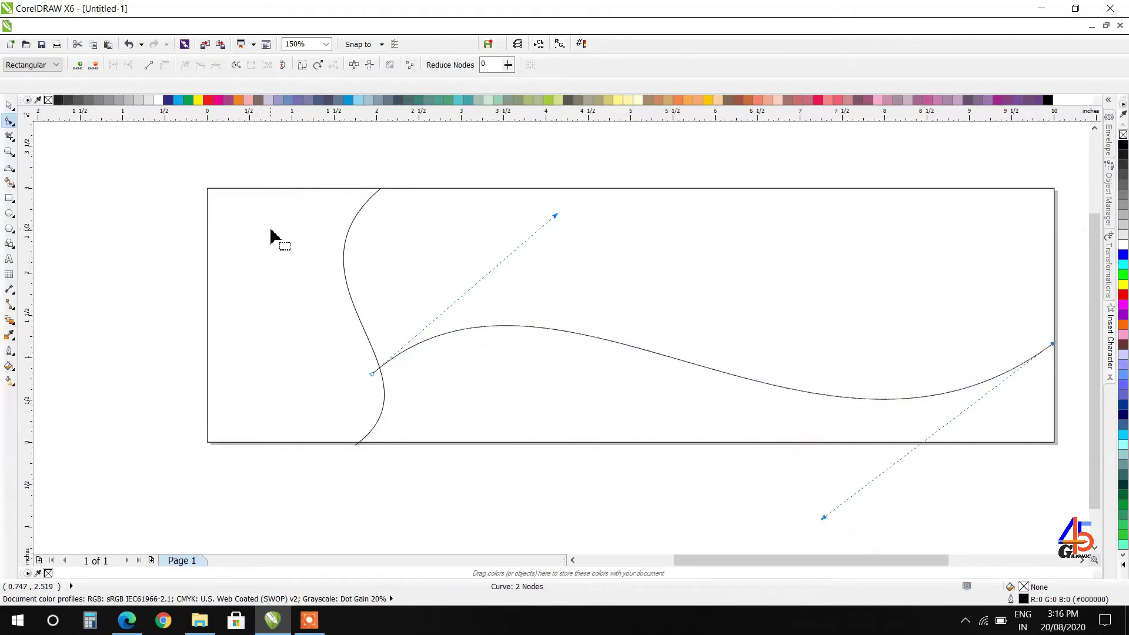
pyautogui.click(8, 104)
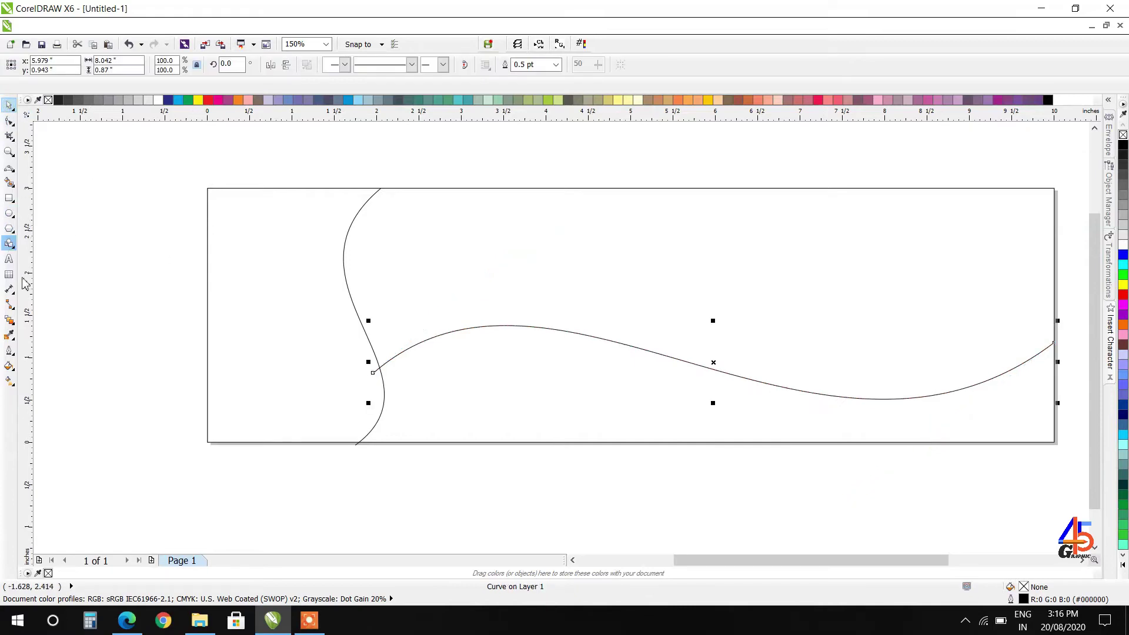
# Smart-fill the left section, the area above the wave and the area below it with orange and no outline.
pyautogui.click(10, 184)
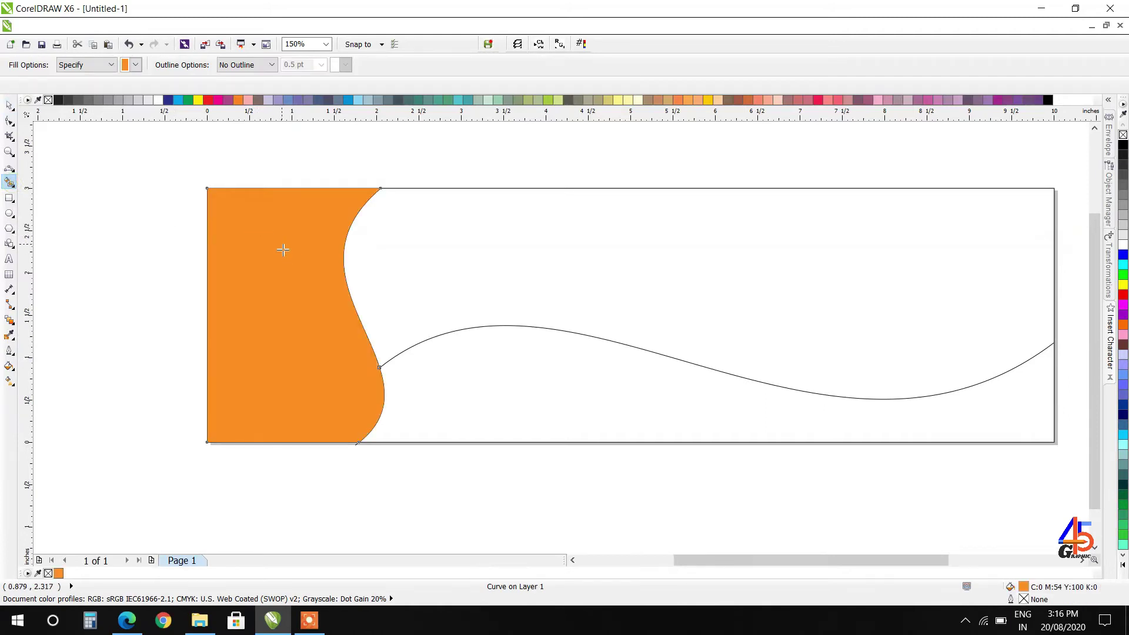
pyautogui.click(510, 266)
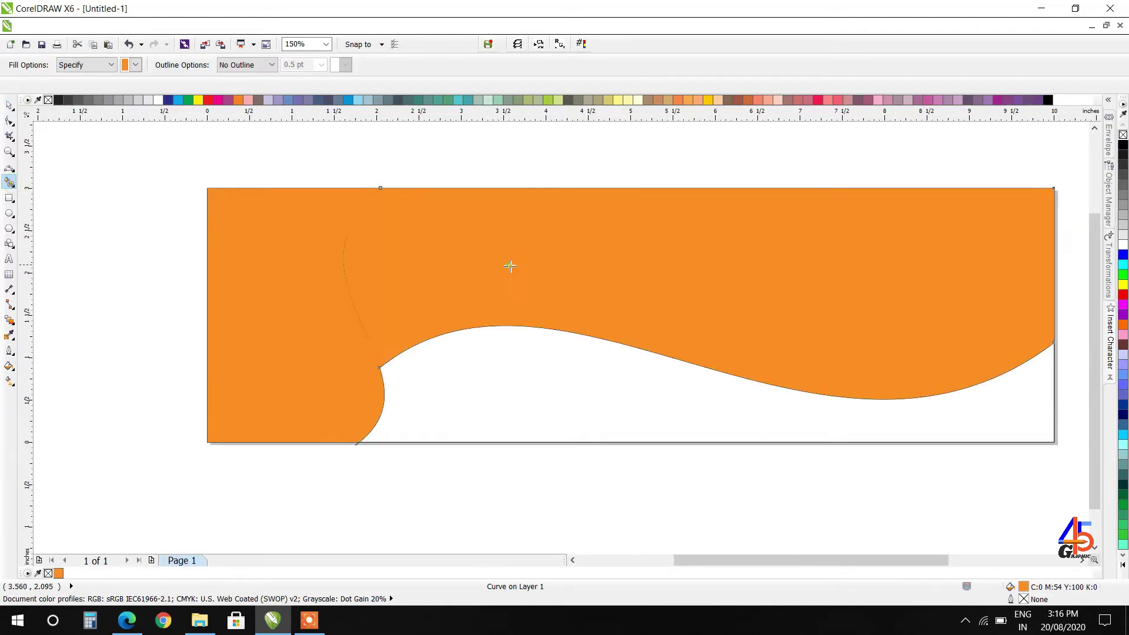
pyautogui.click(531, 373)
# Recolour the section left of the S-curve yellow.
pyautogui.doubleClick(9, 105)
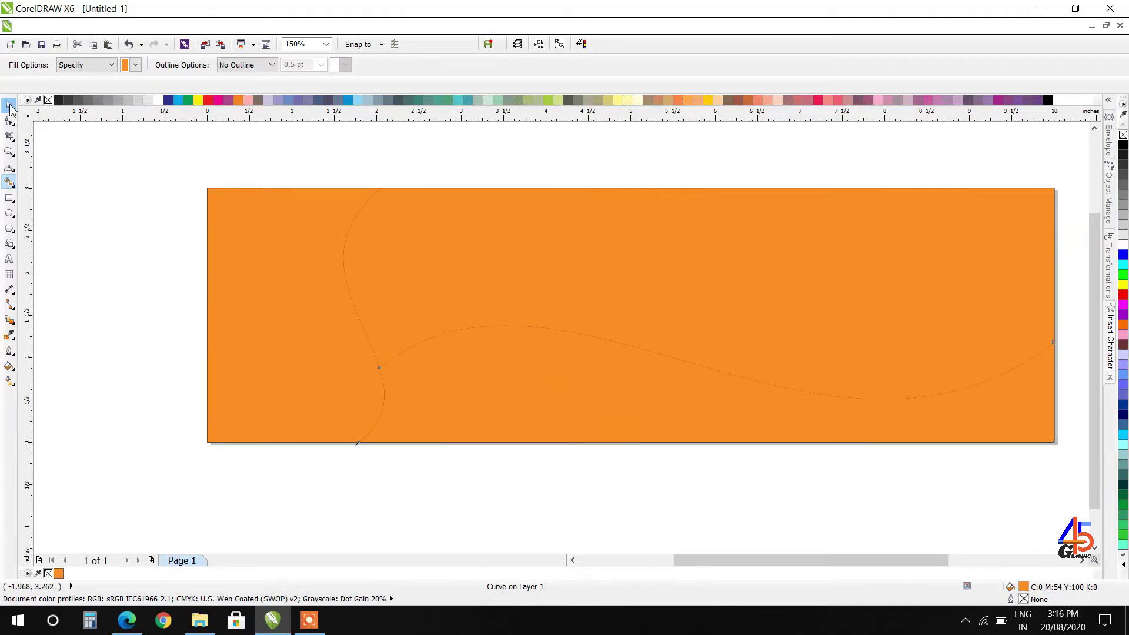
pyautogui.click(149, 254)
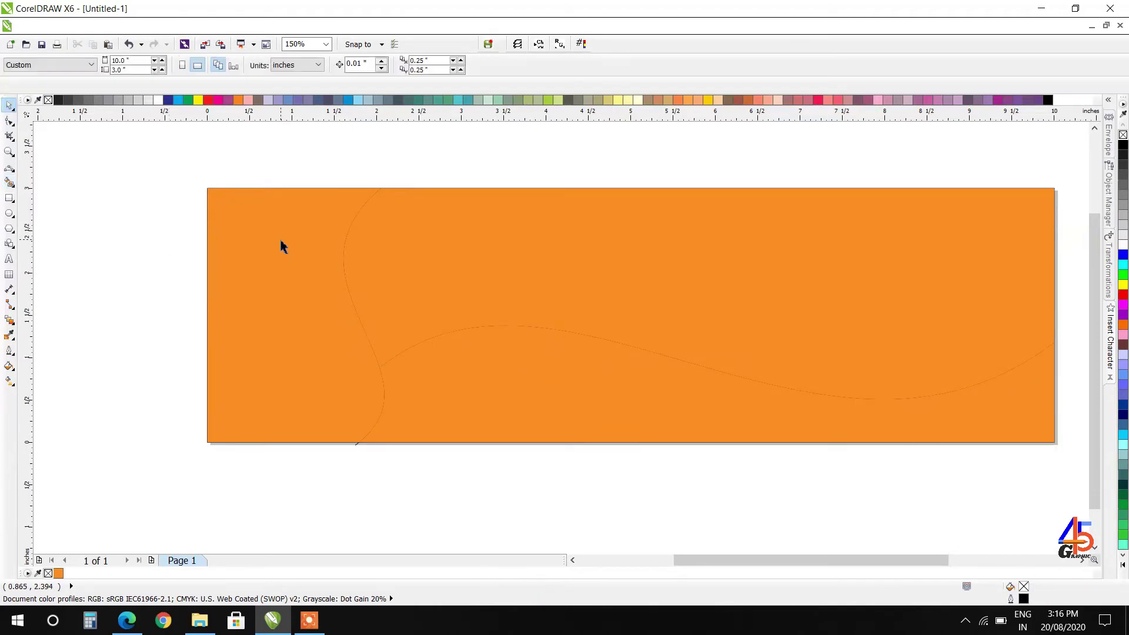
pyautogui.click(295, 259)
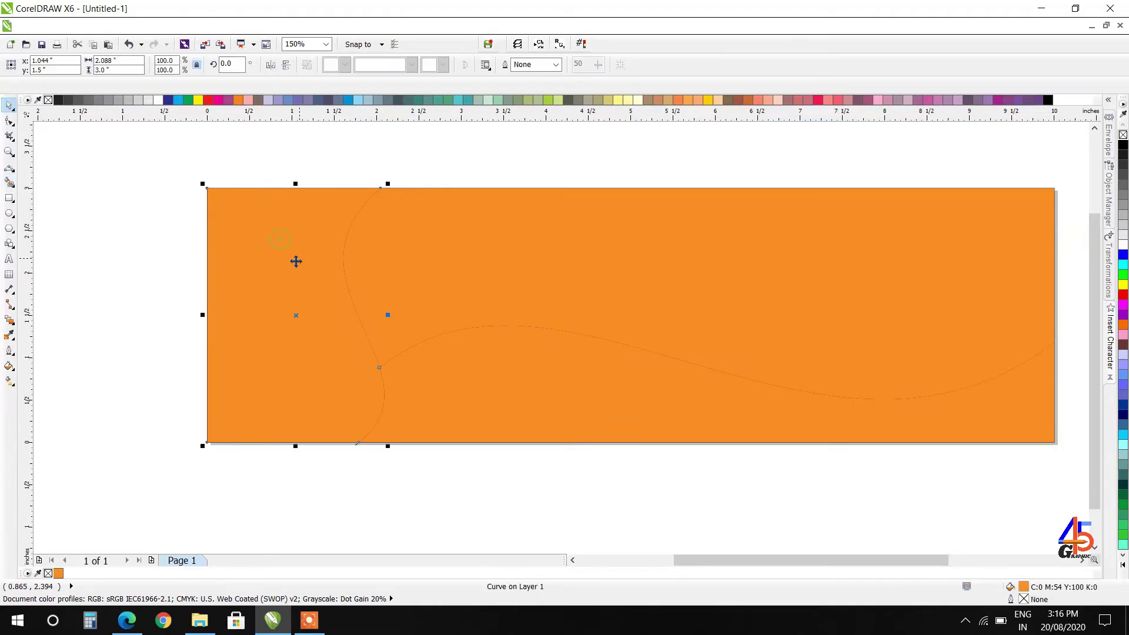
pyautogui.click(199, 100)
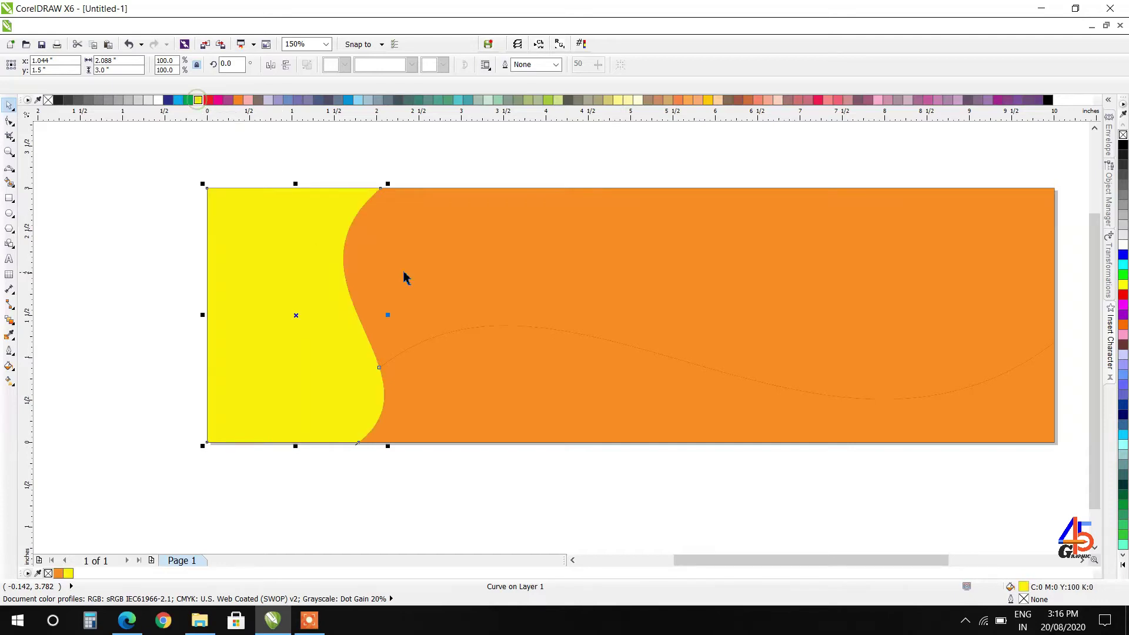
# Apply a linear orange-to-white interactive fill to the area above the wave, fading toward the S-curve, with its orange end moved farther right.
pyautogui.click(527, 258)
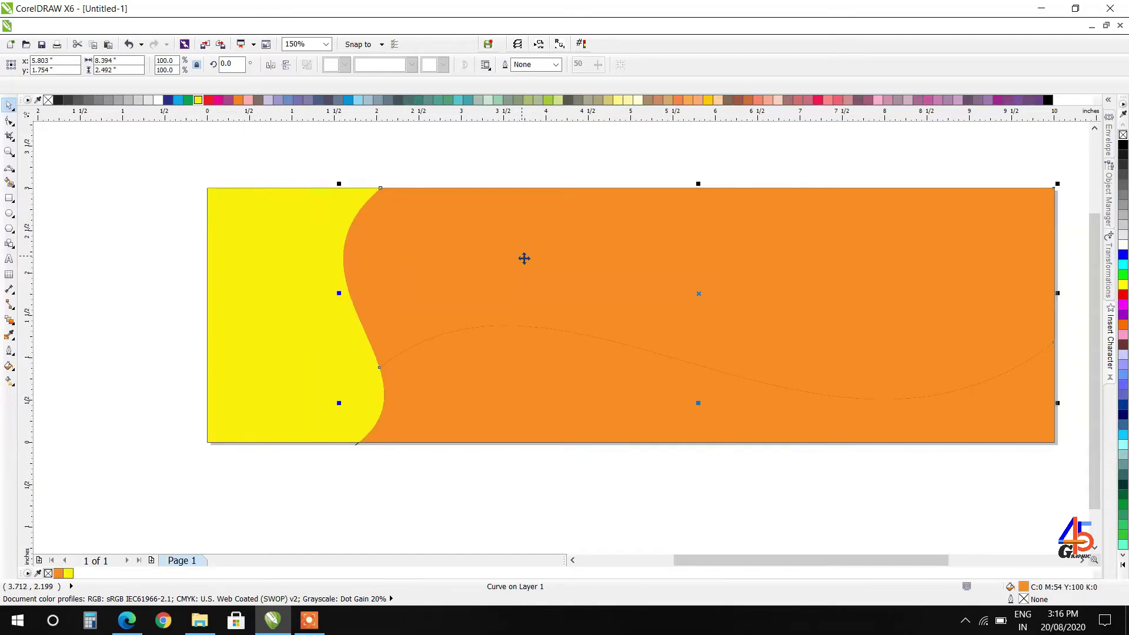
pyautogui.click(10, 183)
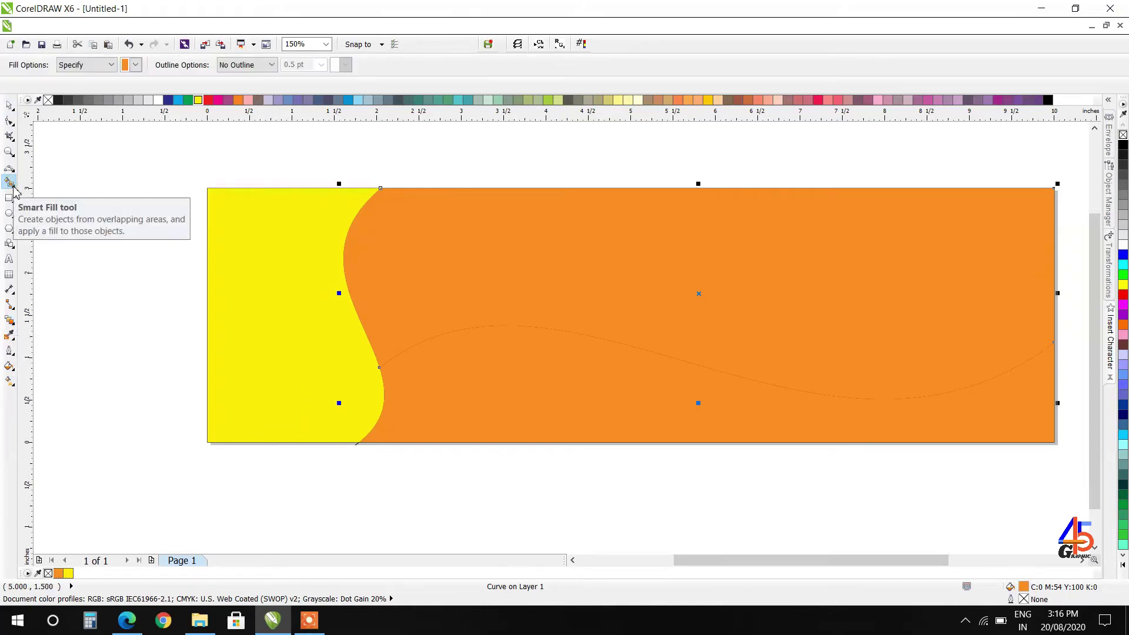
pyautogui.click(16, 328)
pyautogui.click(11, 369)
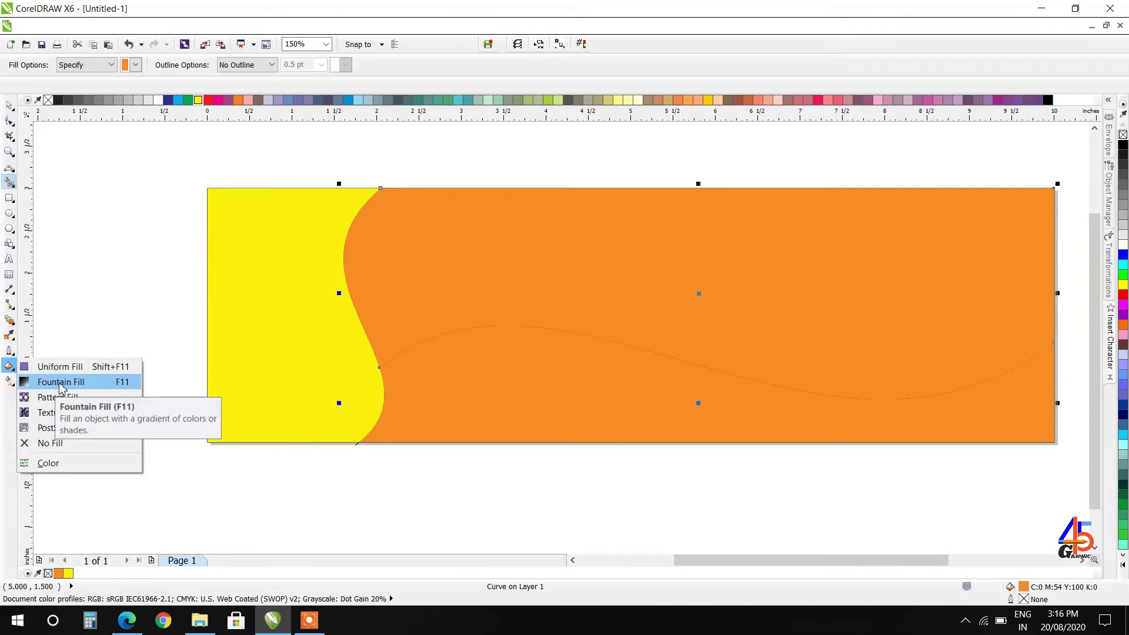
pyautogui.click(11, 381)
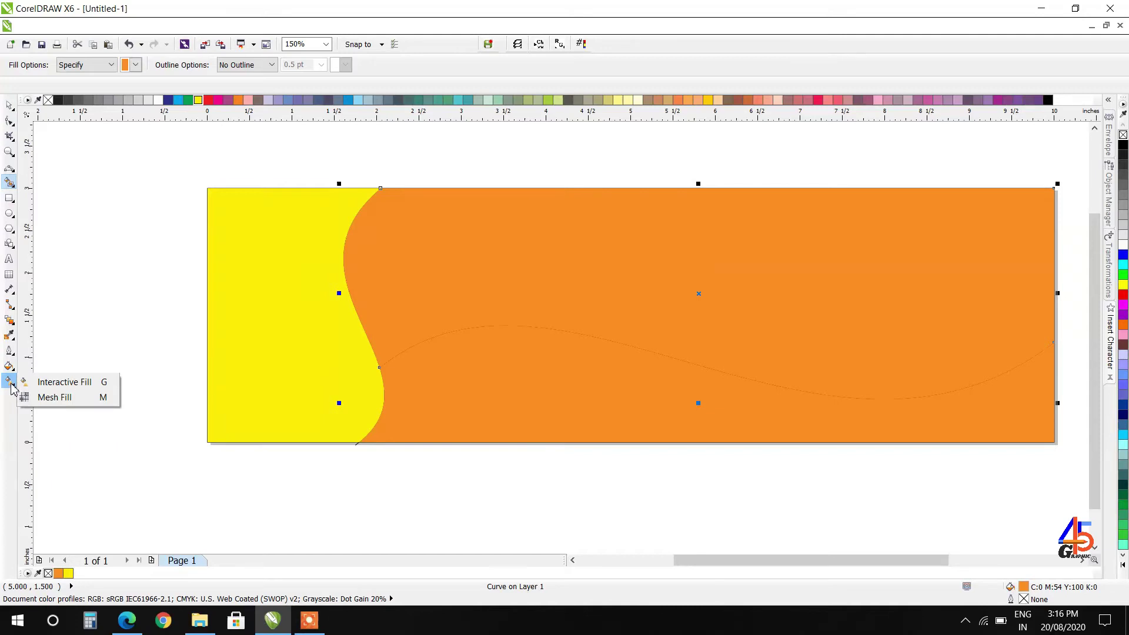
pyautogui.click(70, 386)
pyautogui.moveTo(823, 189); pyautogui.dragTo(435, 302)
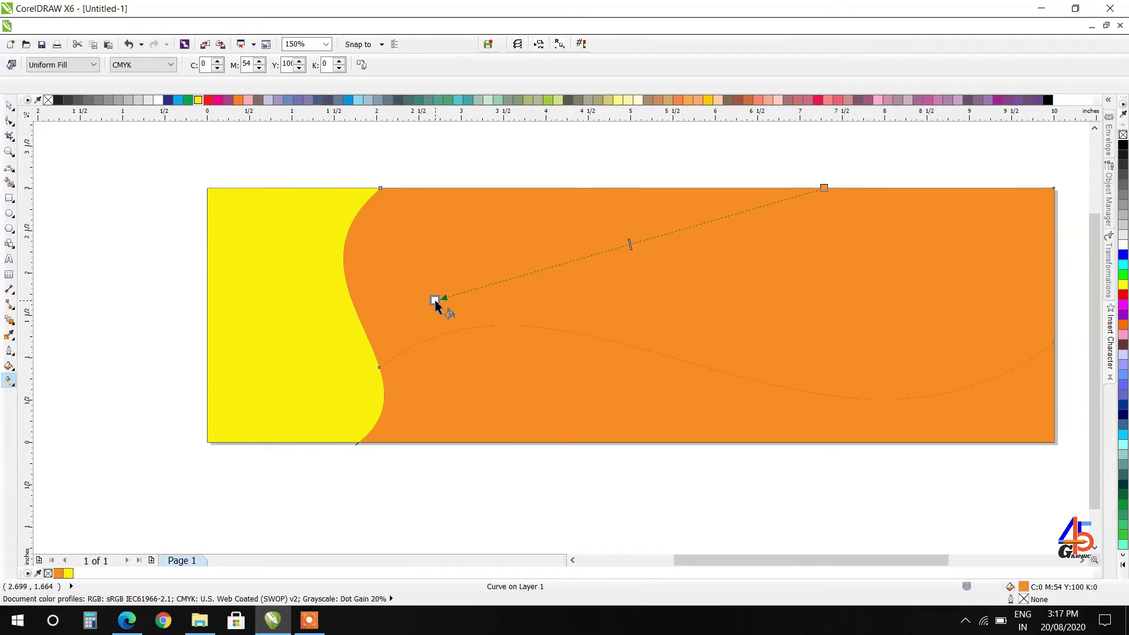
pyautogui.moveTo(824, 188); pyautogui.dragTo(902, 187)
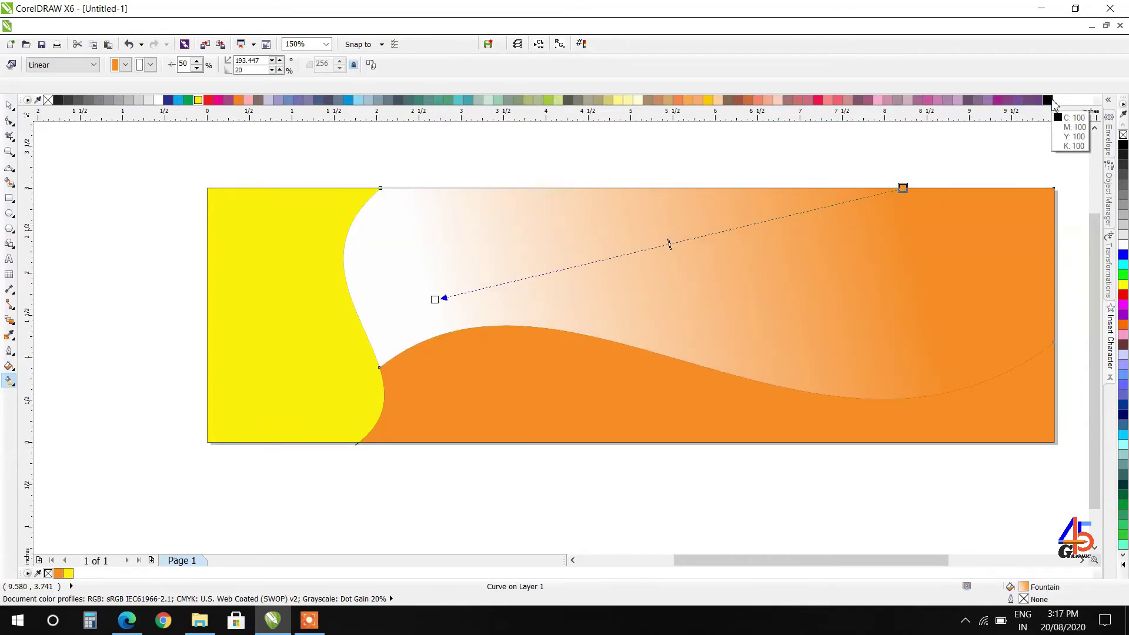
# Recolour the linear gradient above the wave with black at its far end and dark blue beside the S-curve.
pyautogui.moveTo(1047, 100); pyautogui.dragTo(906, 189)
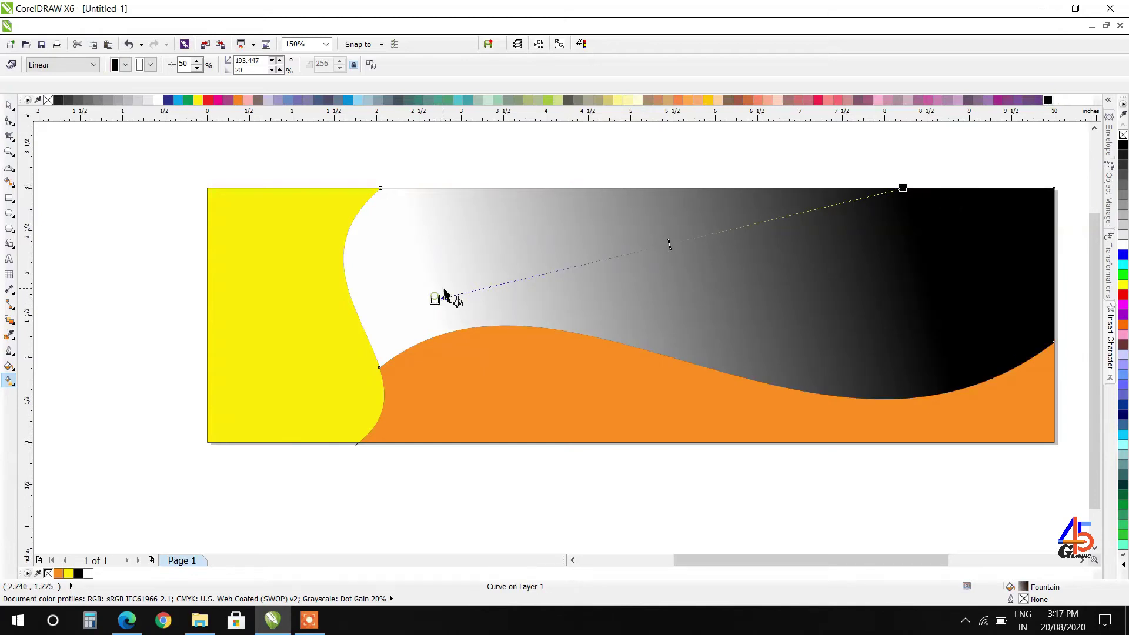
pyautogui.click(169, 101)
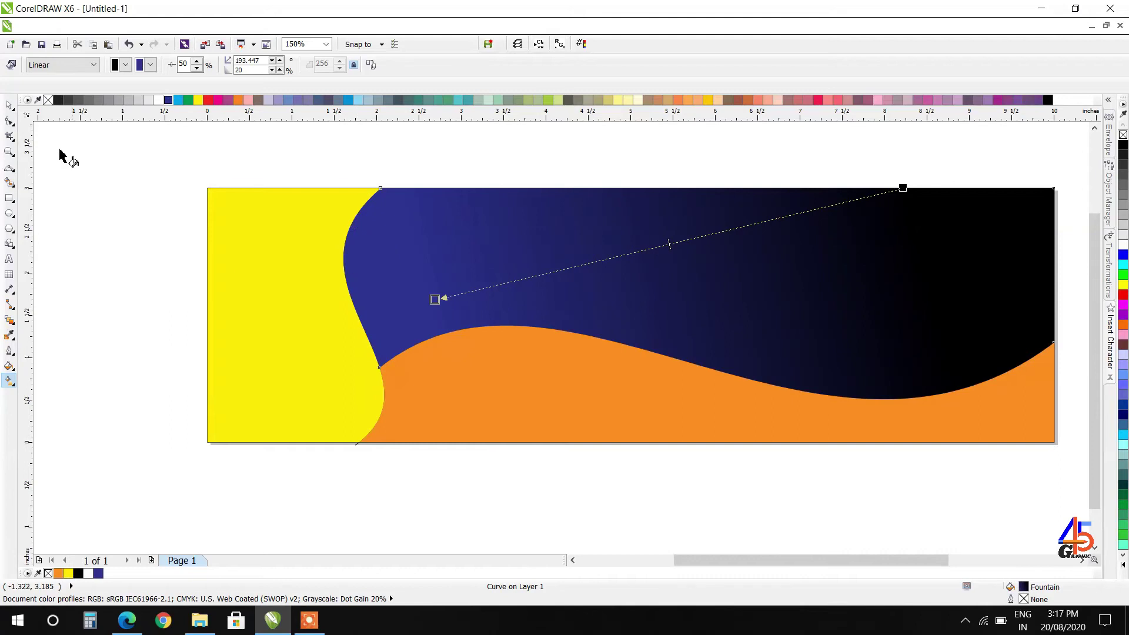
pyautogui.click(9, 105)
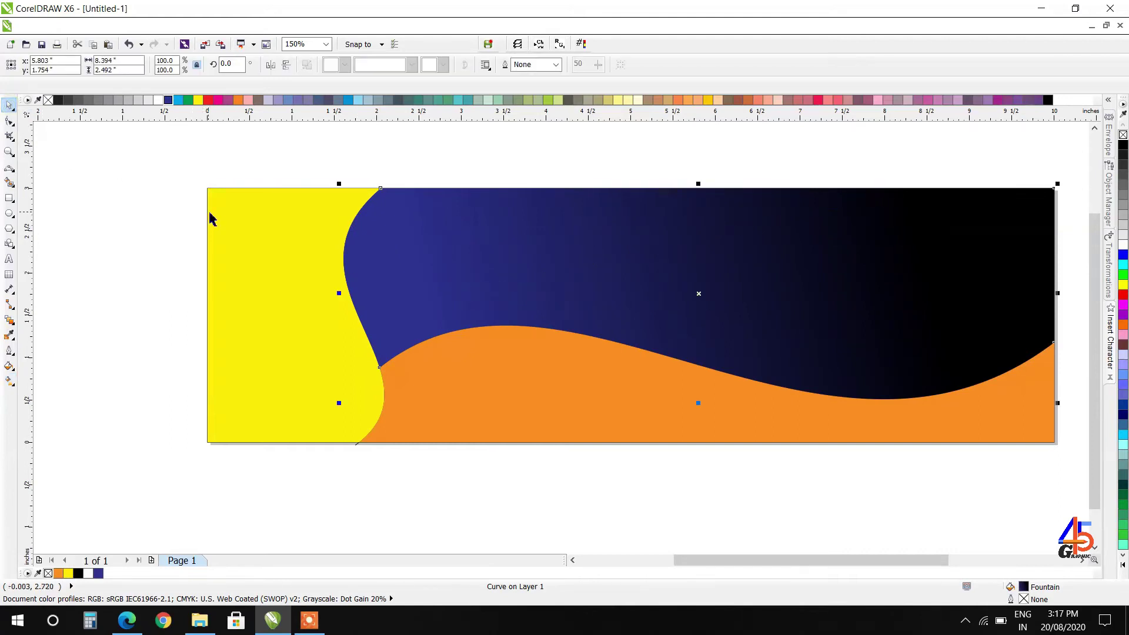
# Apply a vertical linear fill to the area below the wave, running from light blue at the wave down to black.
pyautogui.click(599, 406)
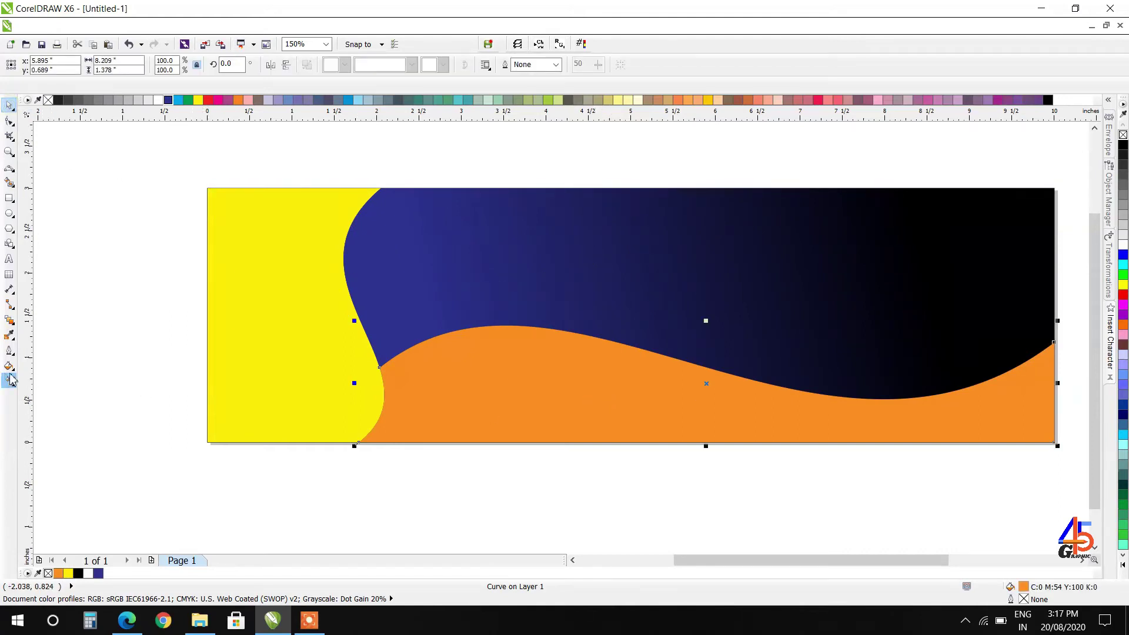
pyautogui.click(9, 381)
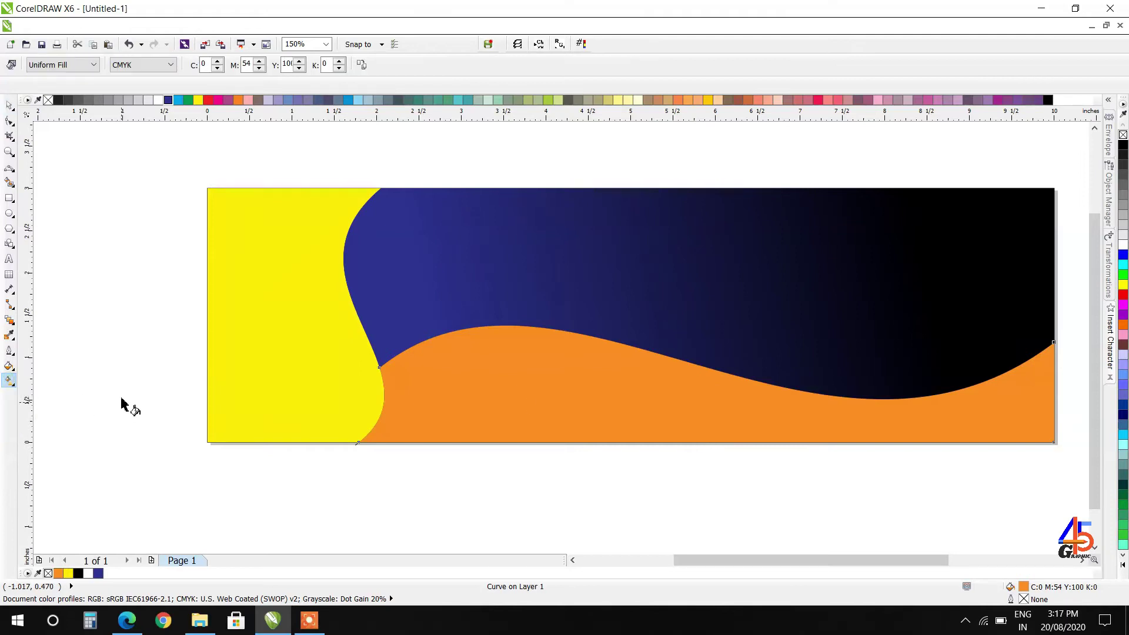
pyautogui.moveTo(693, 364); pyautogui.dragTo(694, 436)
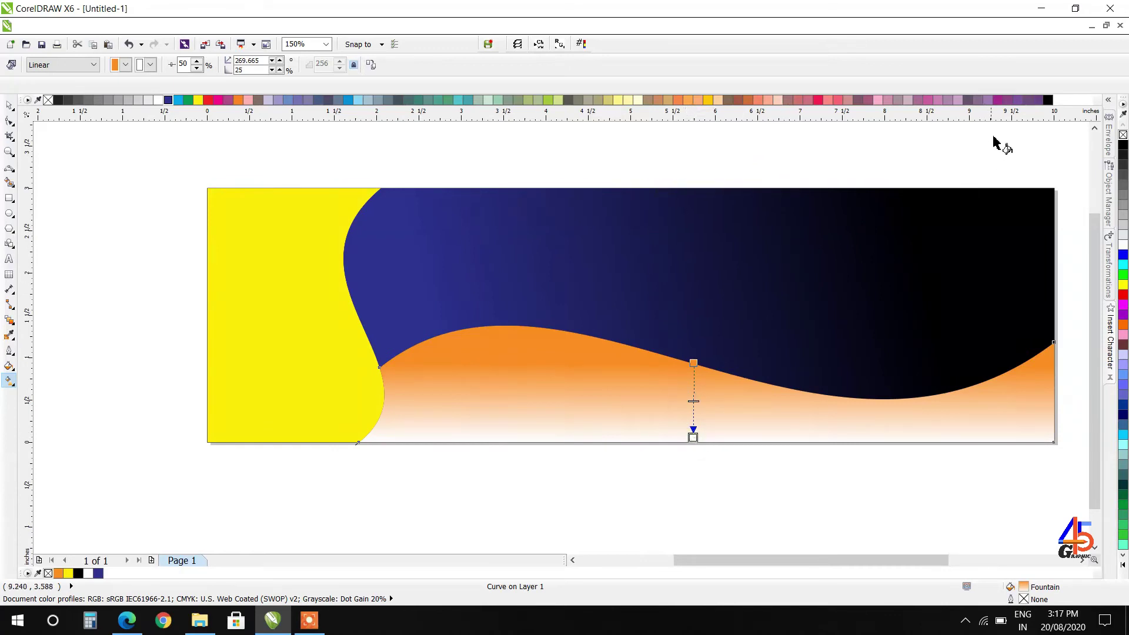
pyautogui.click(1049, 101)
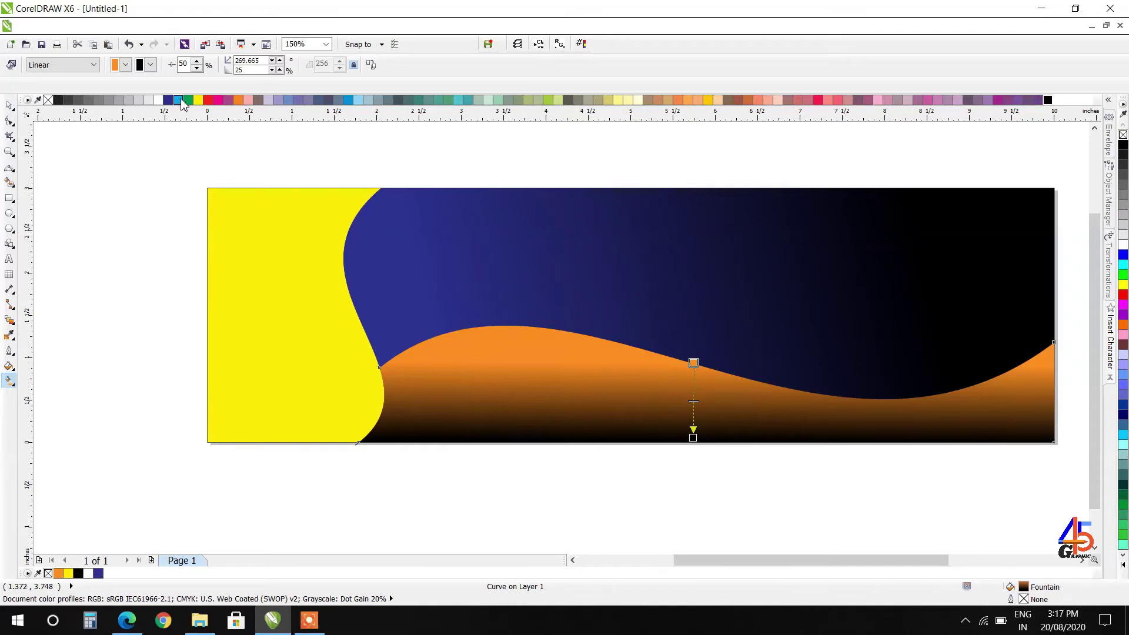
pyautogui.click(348, 101)
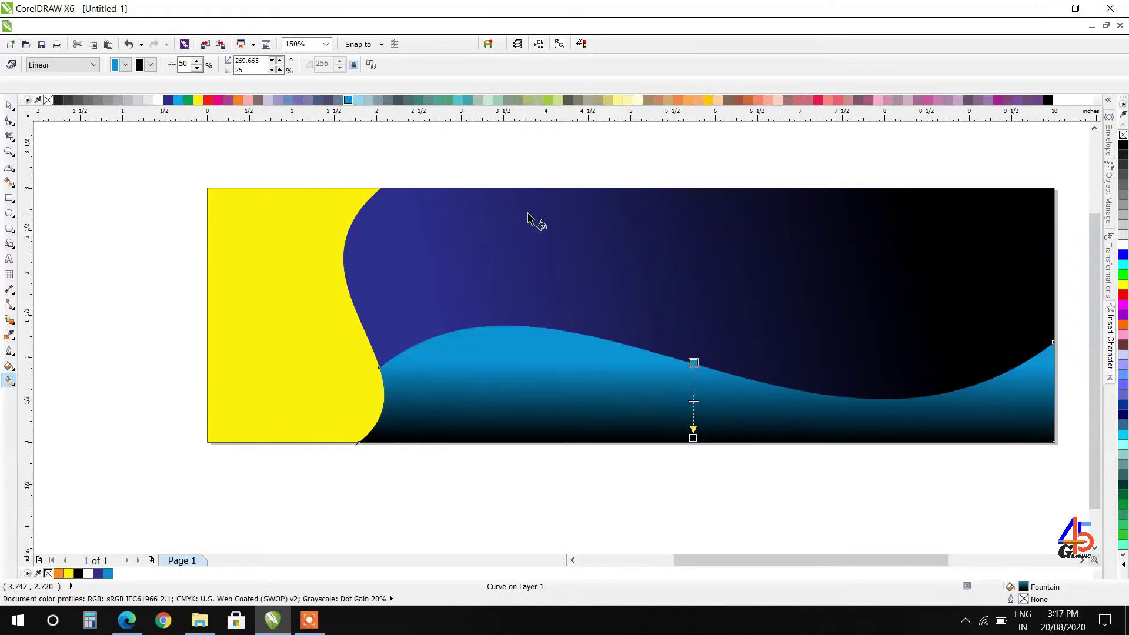
pyautogui.click(9, 105)
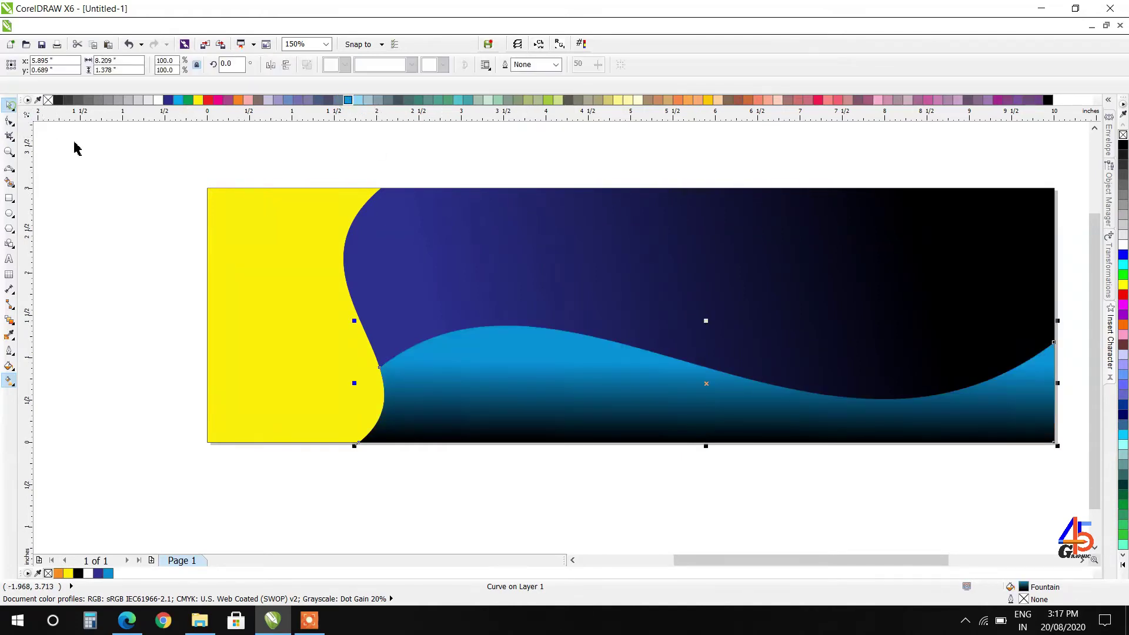
pyautogui.click(147, 199)
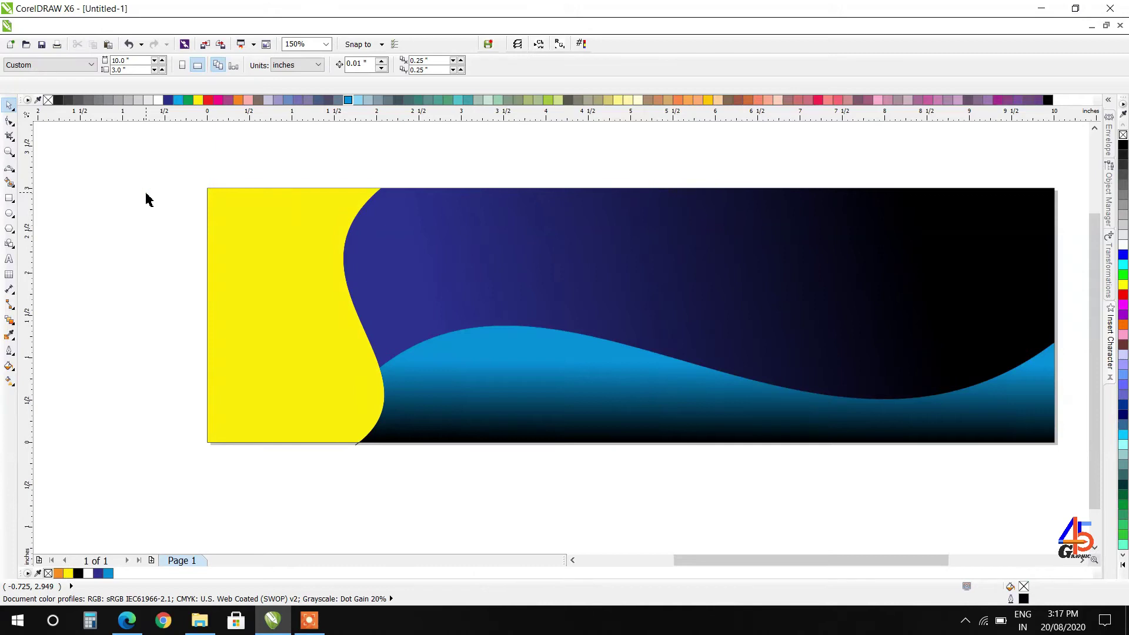
# Import the download image from the ganesh flex design folder, scaled to about 3.1 x 4.65 inches and placed beside the banner.
pyautogui.click(209, 622)
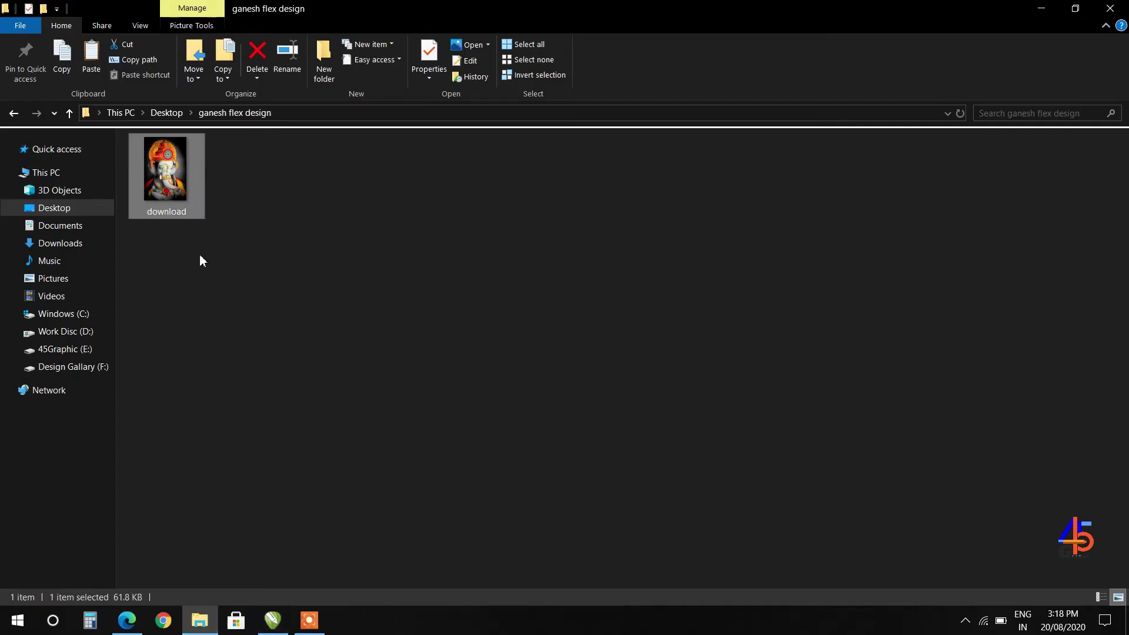
pyautogui.moveTo(199, 254); pyautogui.dragTo(351, 460)
pyautogui.scroll(-2, 462, 310)
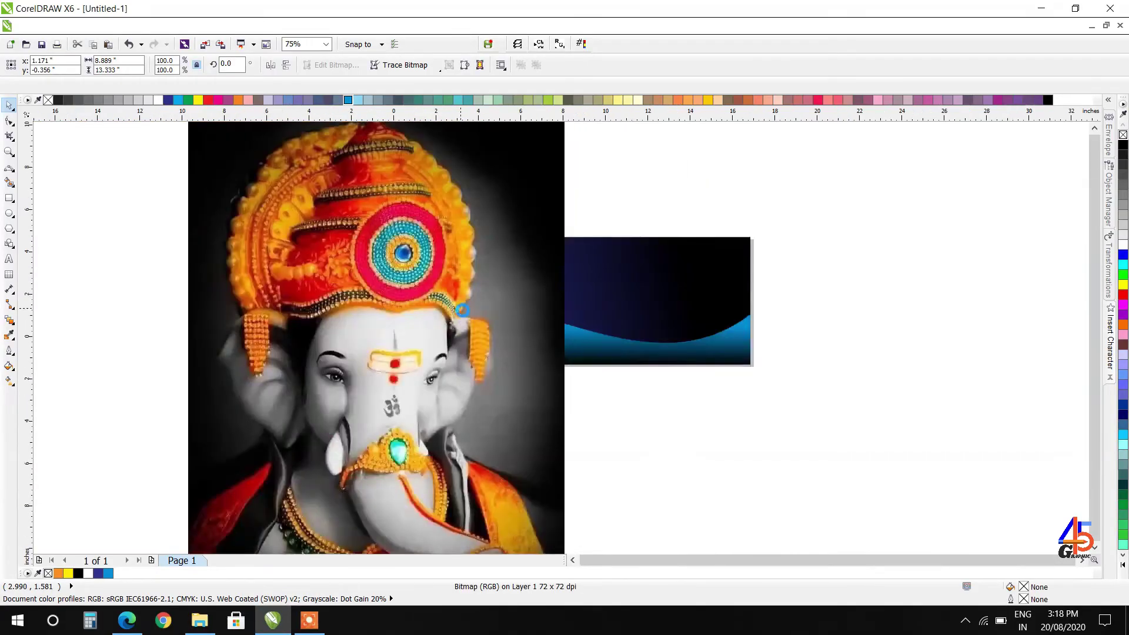
pyautogui.scroll(-1, 462, 310)
pyautogui.moveTo(517, 199); pyautogui.dragTo(362, 283)
pyautogui.scroll(1, 373, 279)
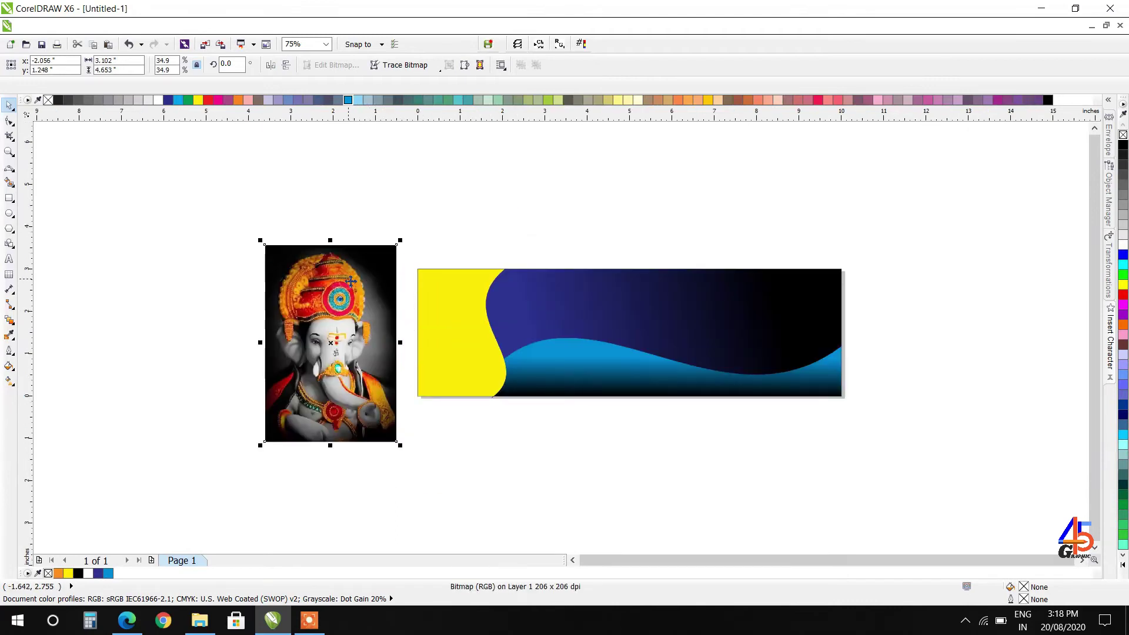
# PowerClip the Ganesh image inside the yellow section left of the S-curve.
pyautogui.rightClick(351, 281)
pyautogui.click(411, 10)
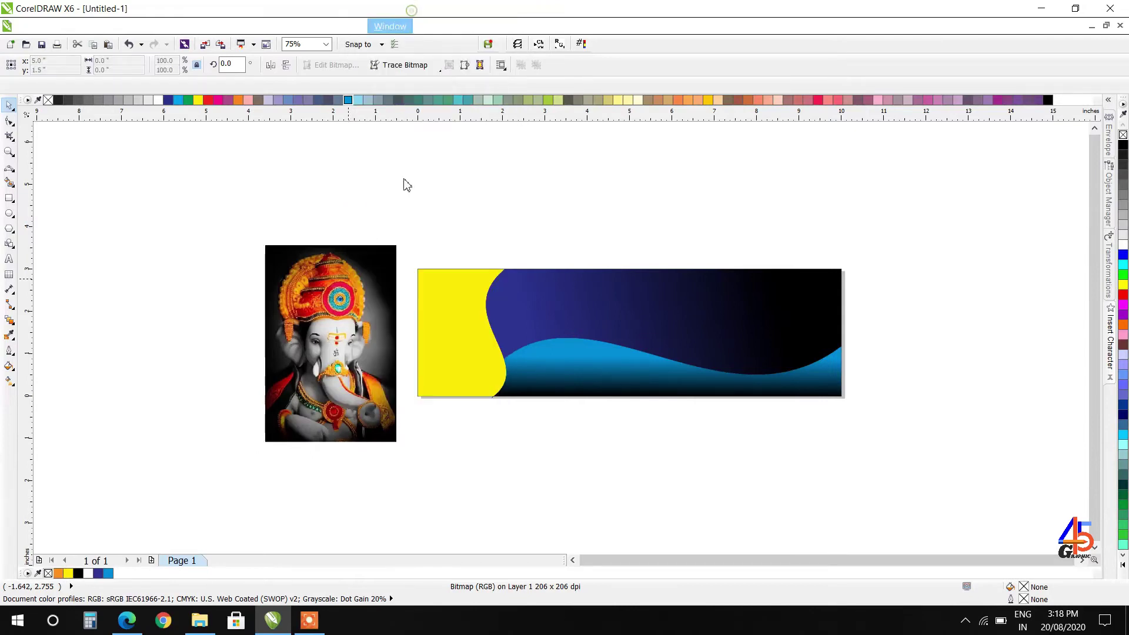
pyautogui.click(426, 305)
pyautogui.scroll(1, 455, 303)
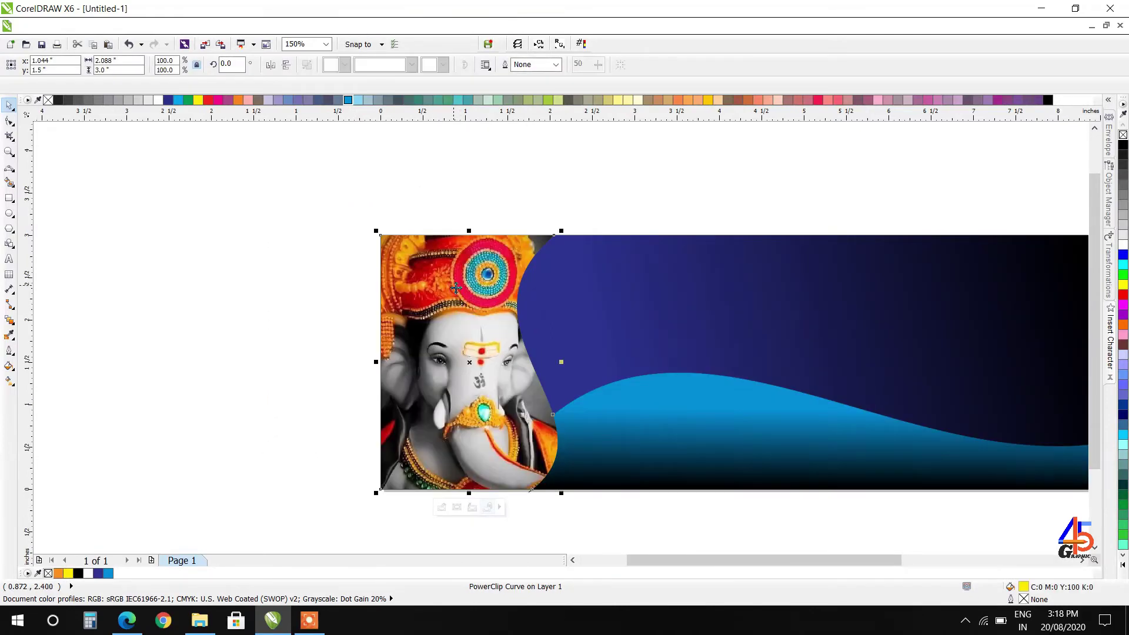
# Edit the PowerClip contents, shrinking the Ganesh image to about 2.39 x 3.59 inches and positioning it over the frame with the face inside.
pyautogui.rightClick(457, 288)
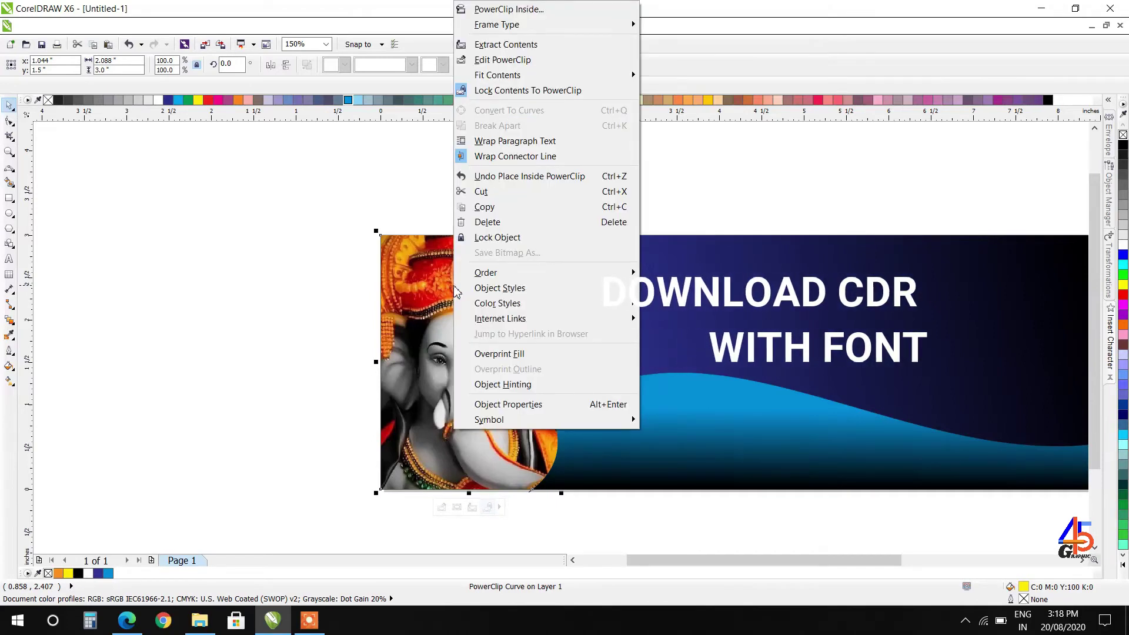
pyautogui.click(503, 59)
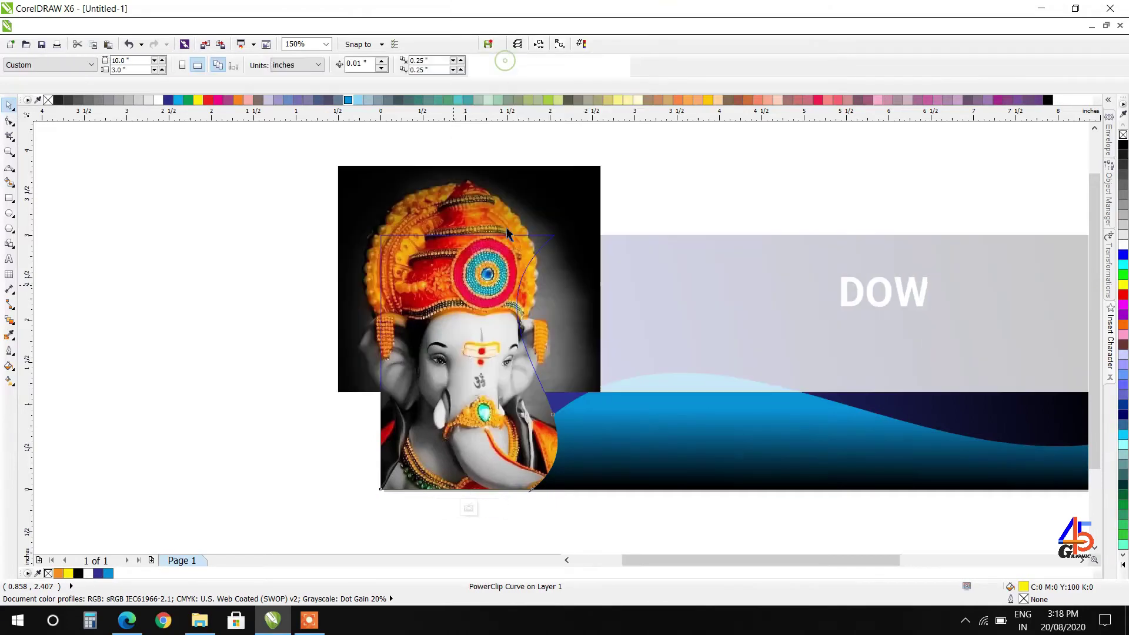
pyautogui.scroll(-1, 513, 304)
pyautogui.click(546, 252)
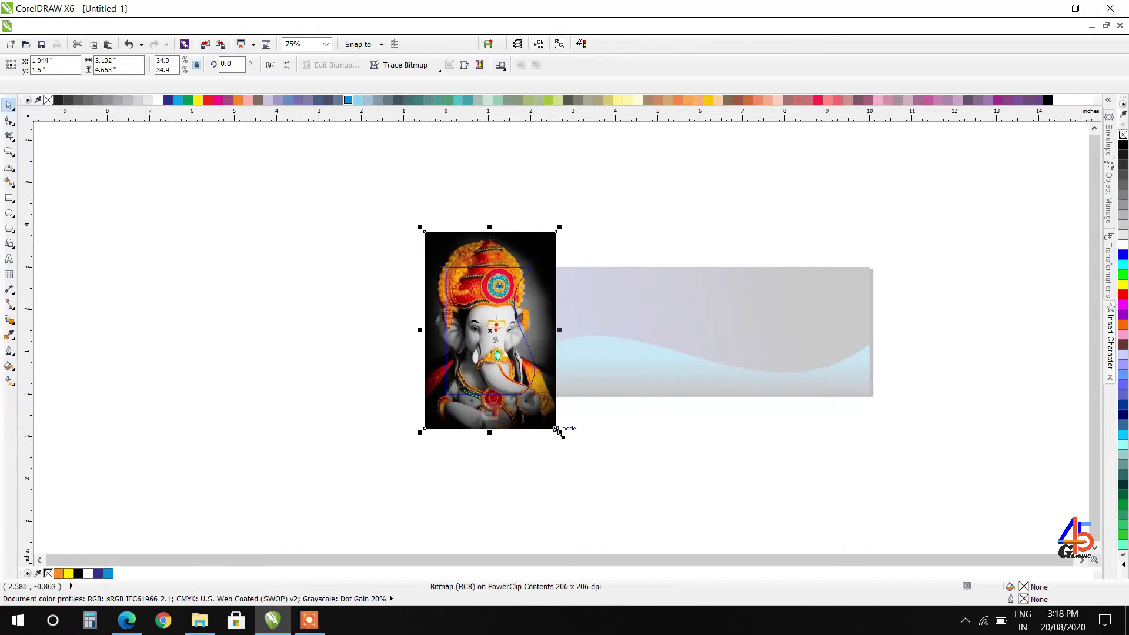
pyautogui.moveTo(521, 365); pyautogui.dragTo(521, 344)
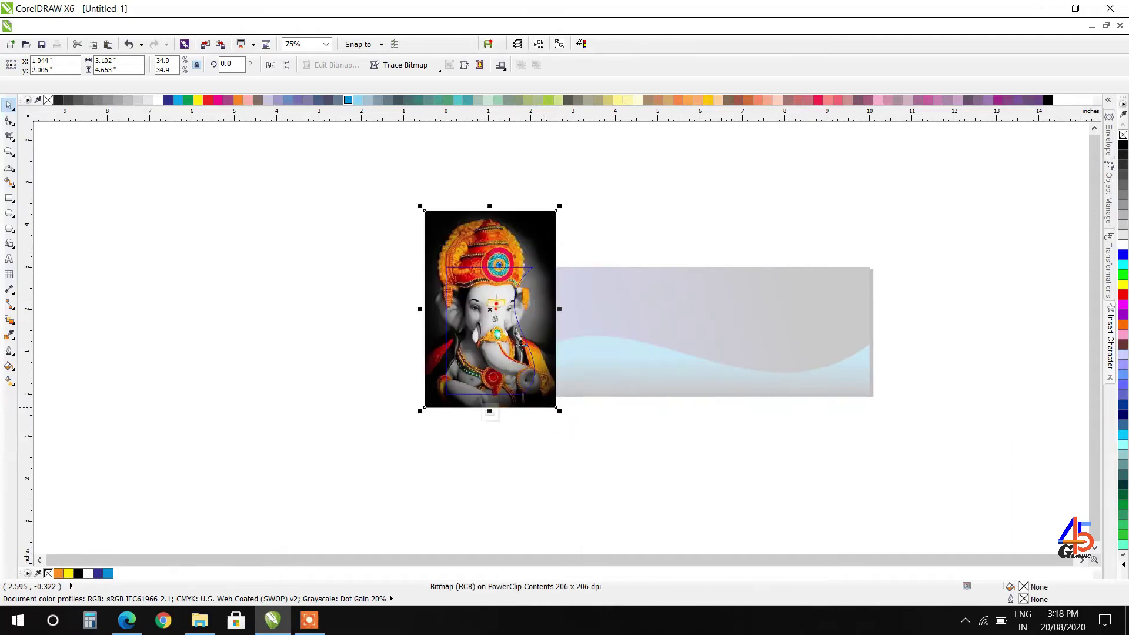
pyautogui.moveTo(418, 207); pyautogui.dragTo(441, 238)
pyautogui.scroll(1, 489, 318)
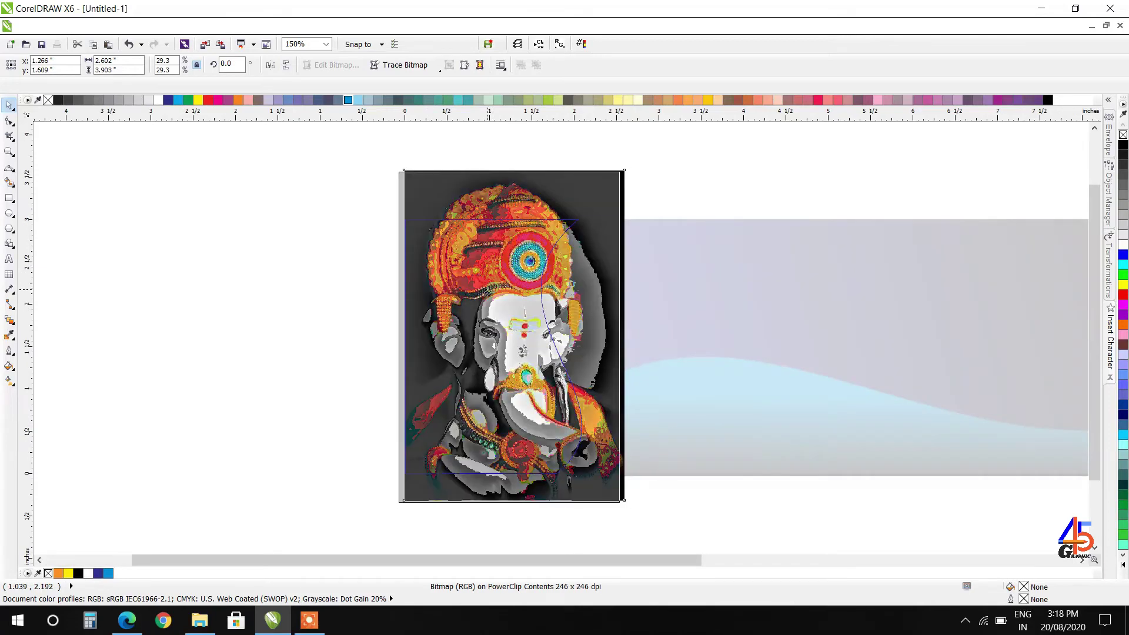
pyautogui.moveTo(496, 291); pyautogui.dragTo(484, 292)
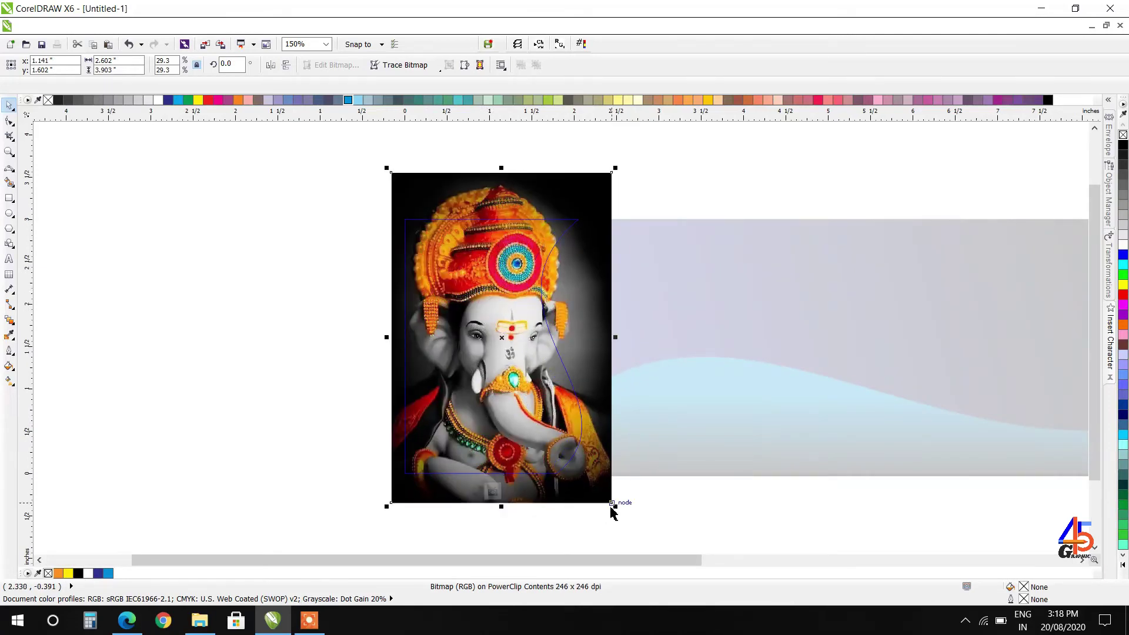
pyautogui.moveTo(617, 511); pyautogui.dragTo(600, 483)
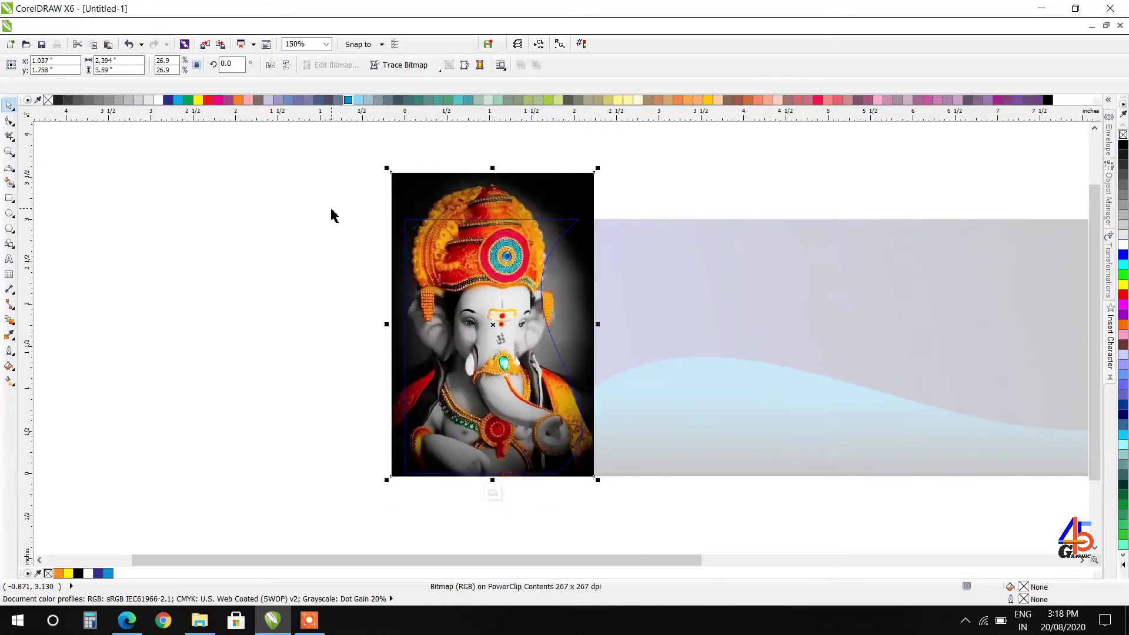
# Finish editing the PowerClip level and deselect the clipped image.
pyautogui.rightClick(362, 188)
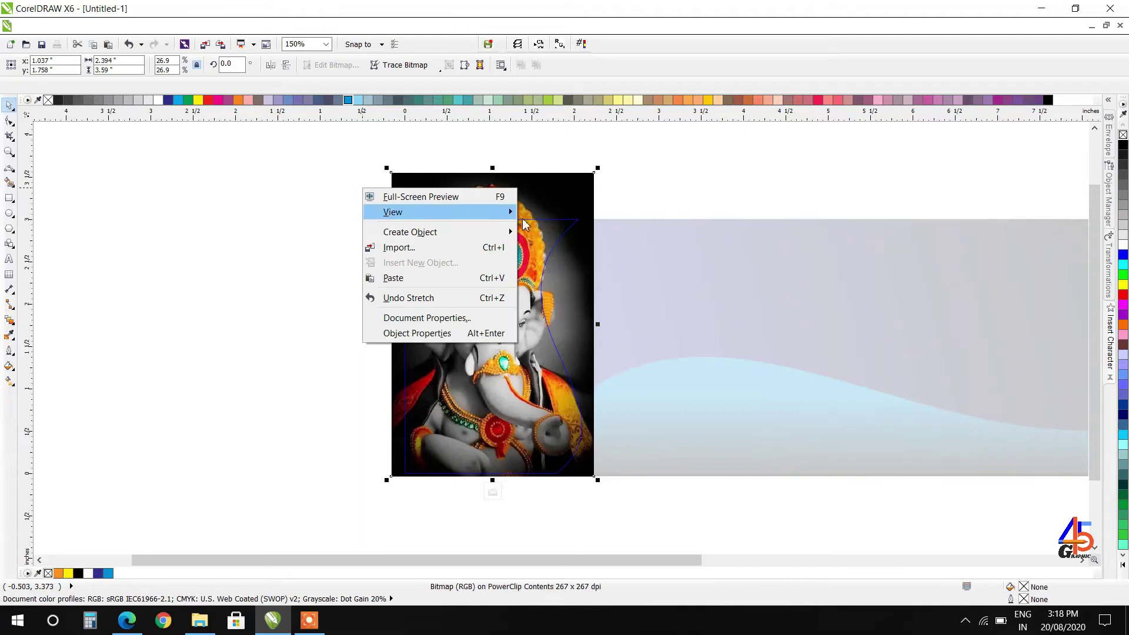
pyautogui.click(562, 188)
pyautogui.rightClick(564, 188)
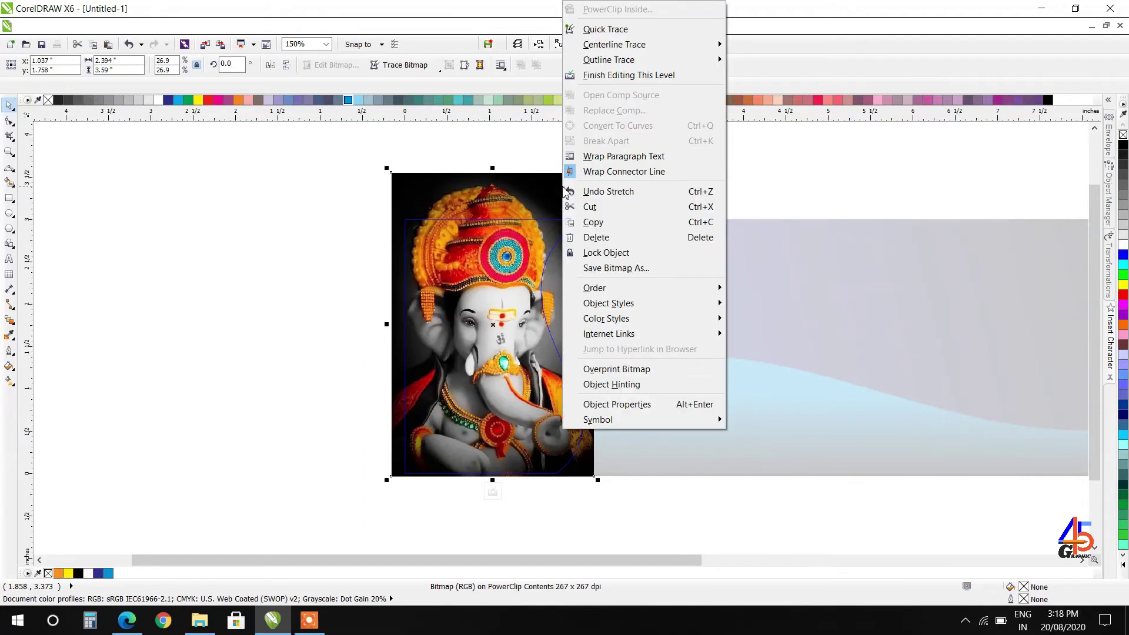
pyautogui.click(629, 77)
pyautogui.click(386, 180)
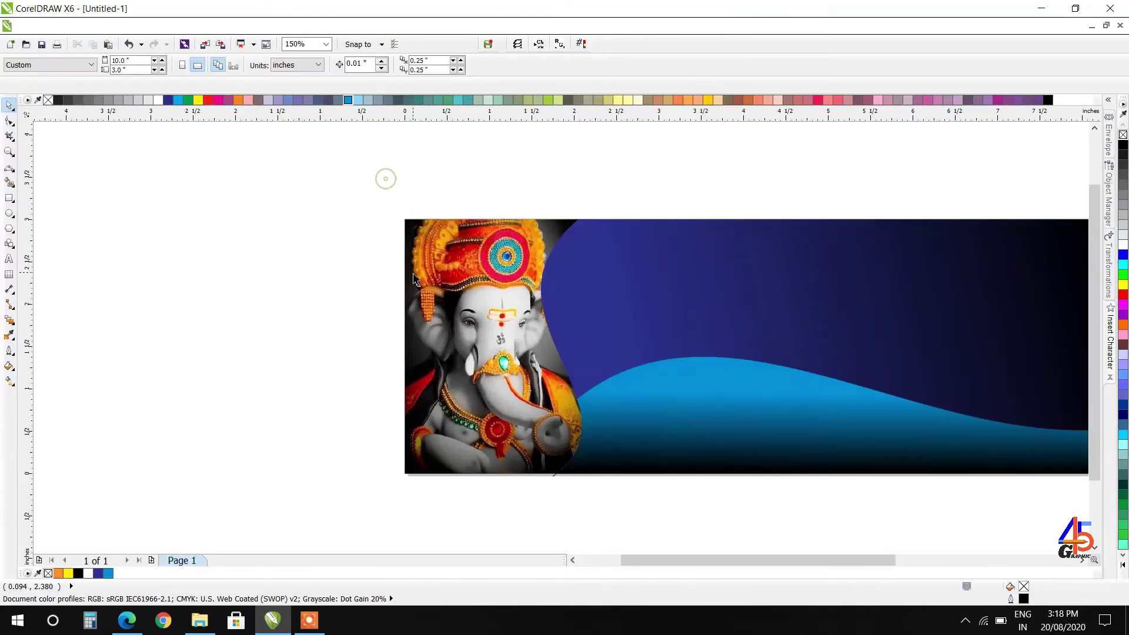
# Draw a rectangle about 0.79 x 1.11 inches over the start of the wave, just right of the Ganesh image.
pyautogui.scroll(-1, 390, 288)
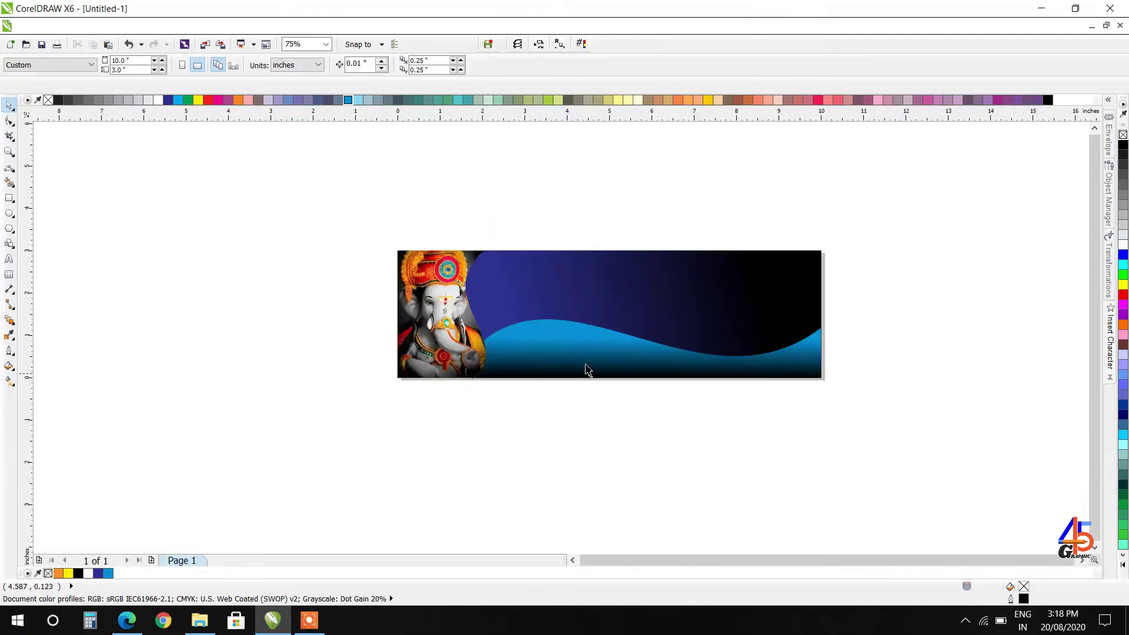
pyautogui.scroll(1, 585, 370)
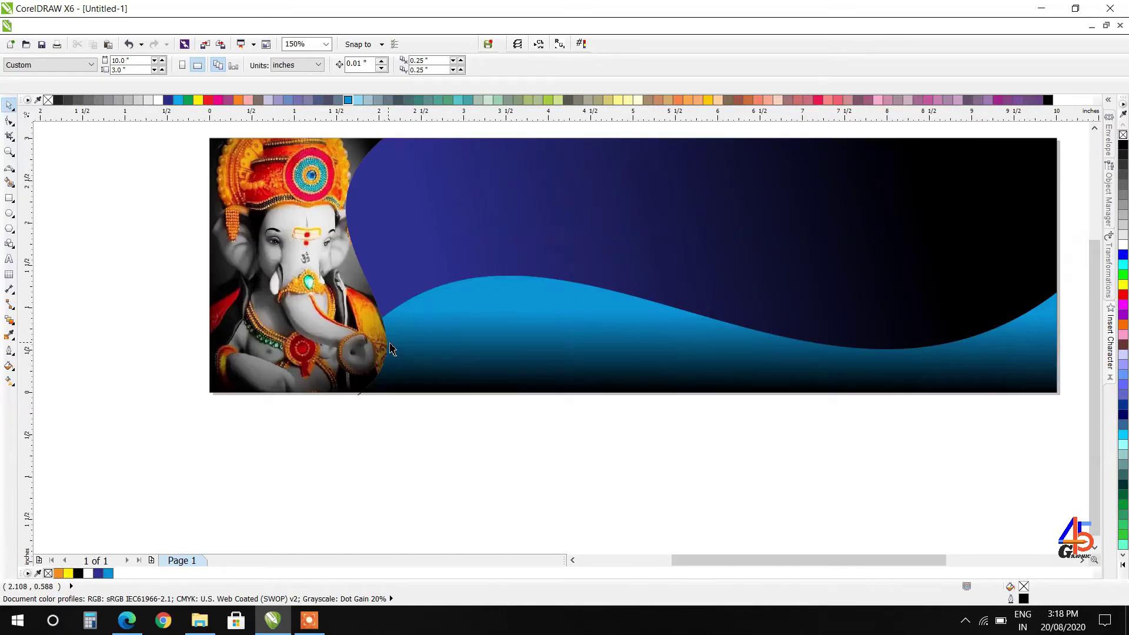
pyautogui.click(9, 198)
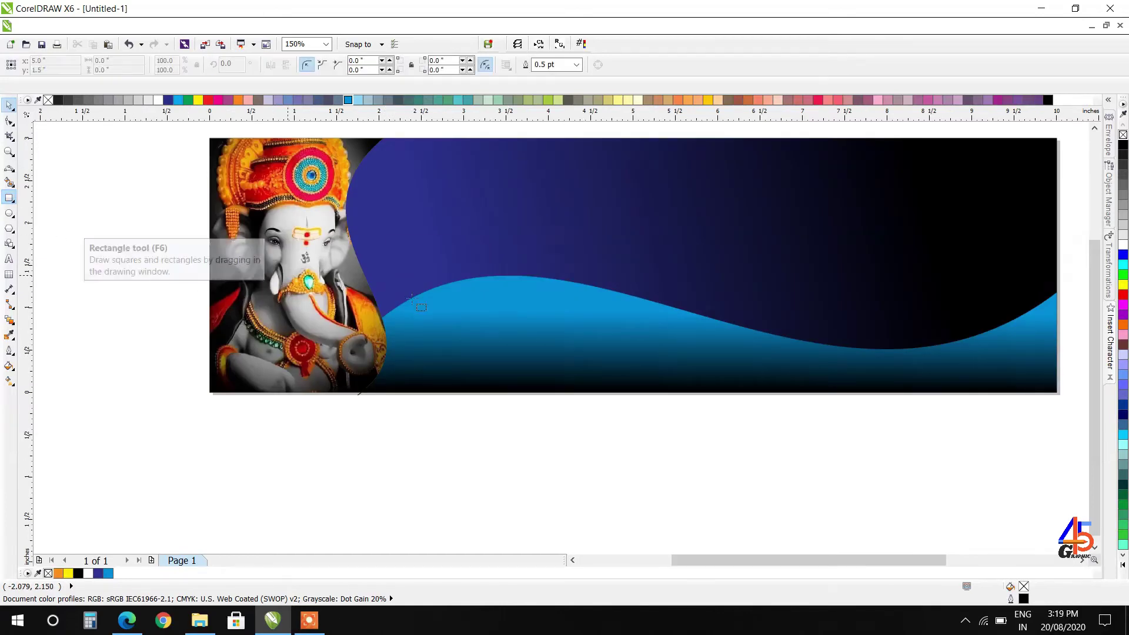
pyautogui.moveTo(404, 275); pyautogui.dragTo(472, 369)
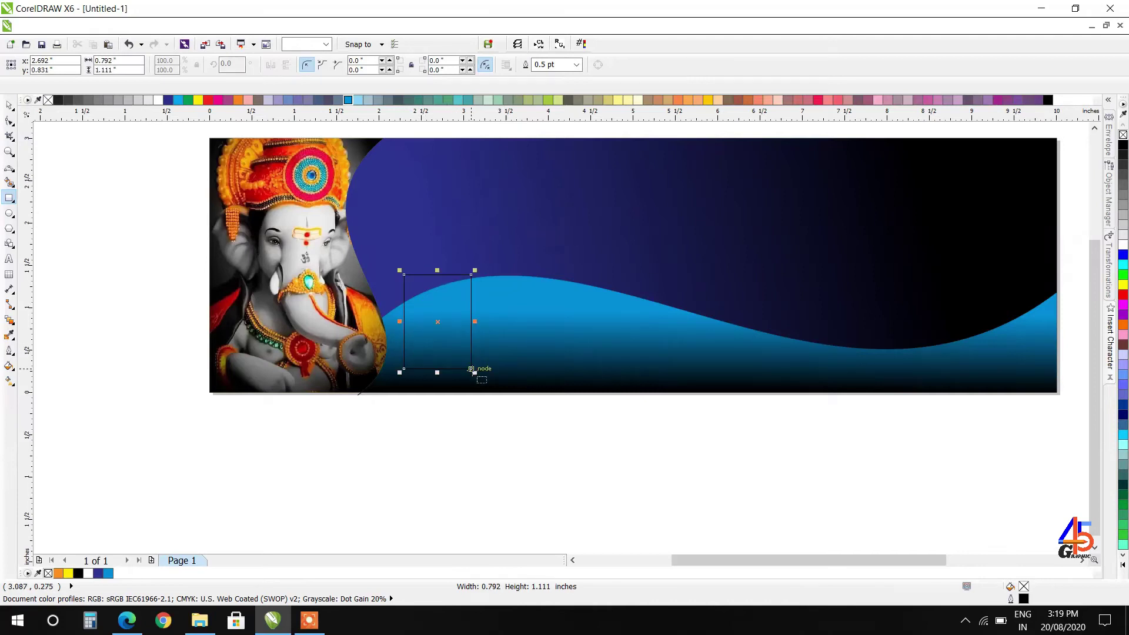
pyautogui.click(10, 106)
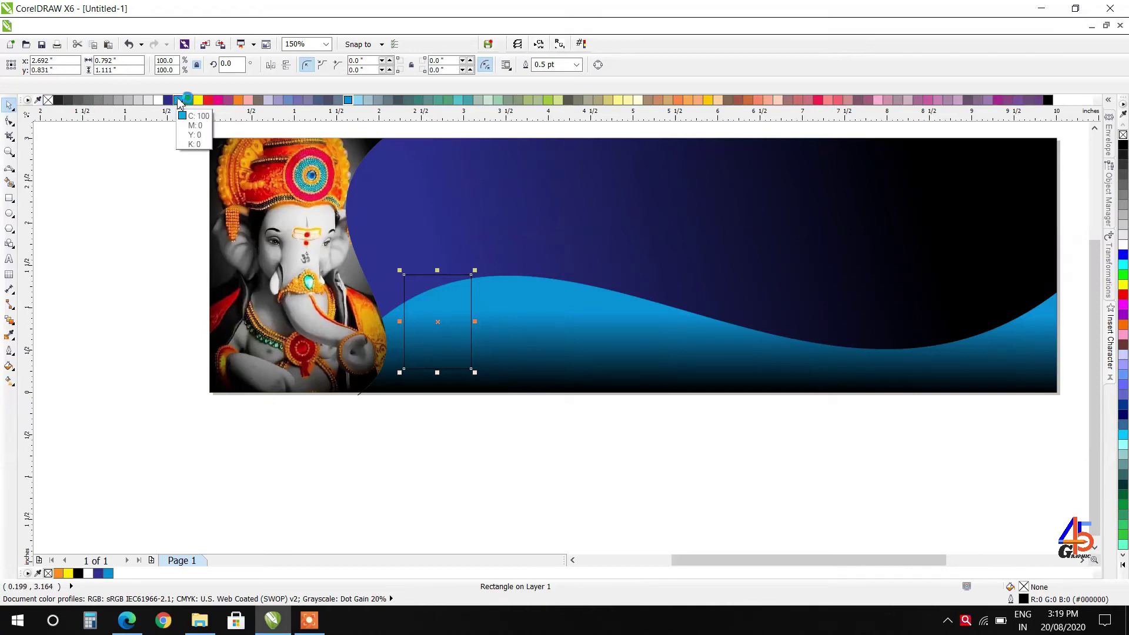
# Fill the rectangle with magenta and give it a white 1.0 pt outline.
pyautogui.click(217, 100)
pyautogui.scroll(4, 420, 281)
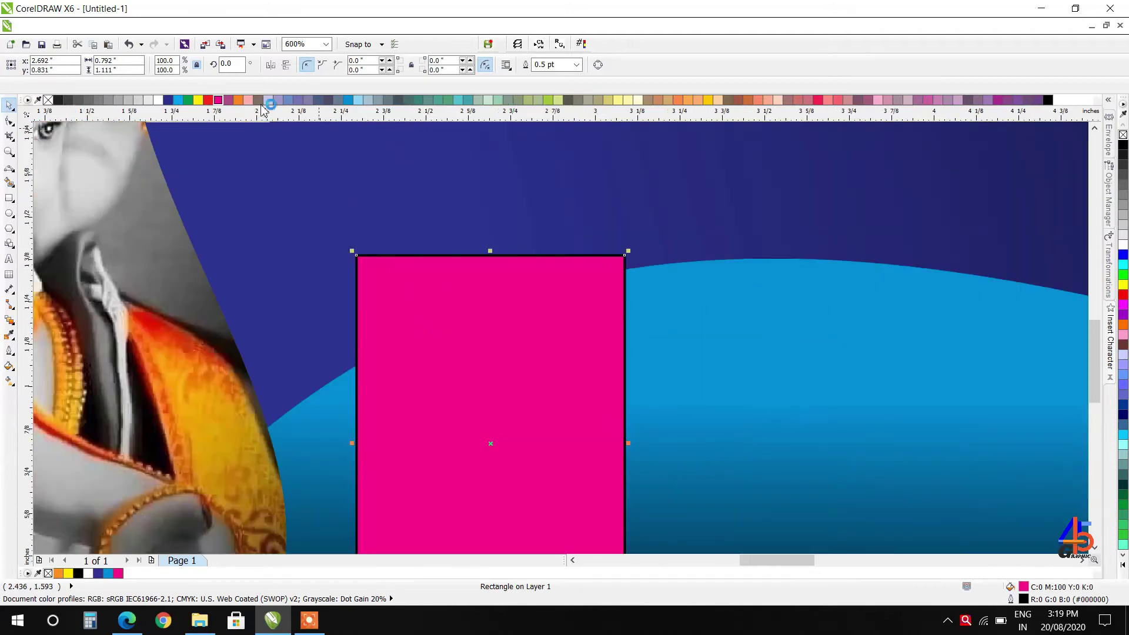
pyautogui.rightClick(158, 100)
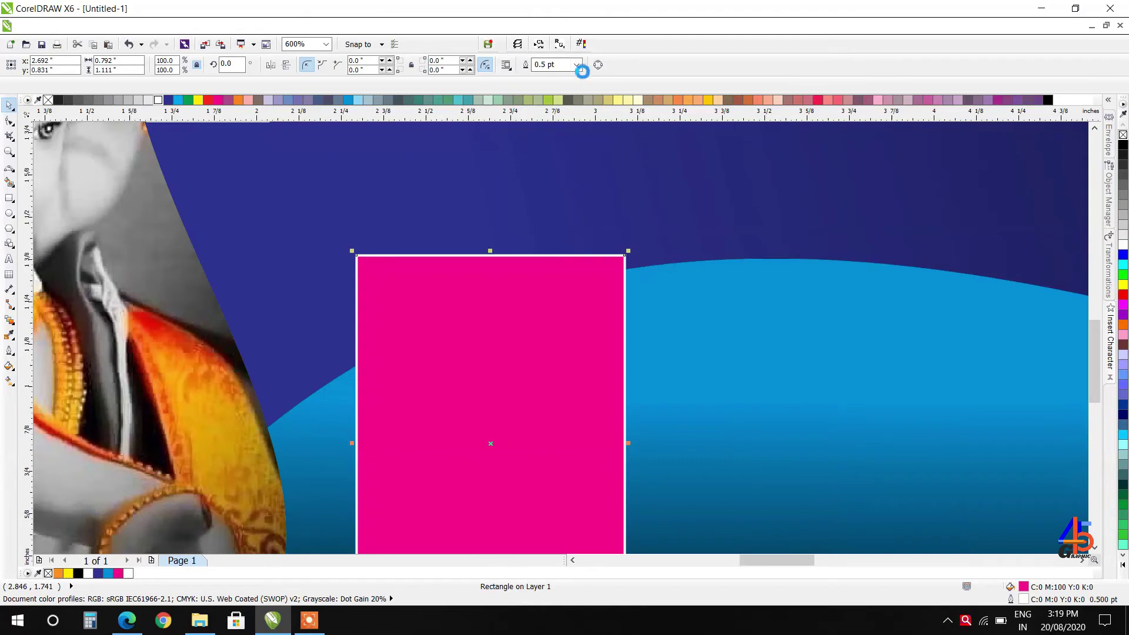
pyautogui.click(578, 66)
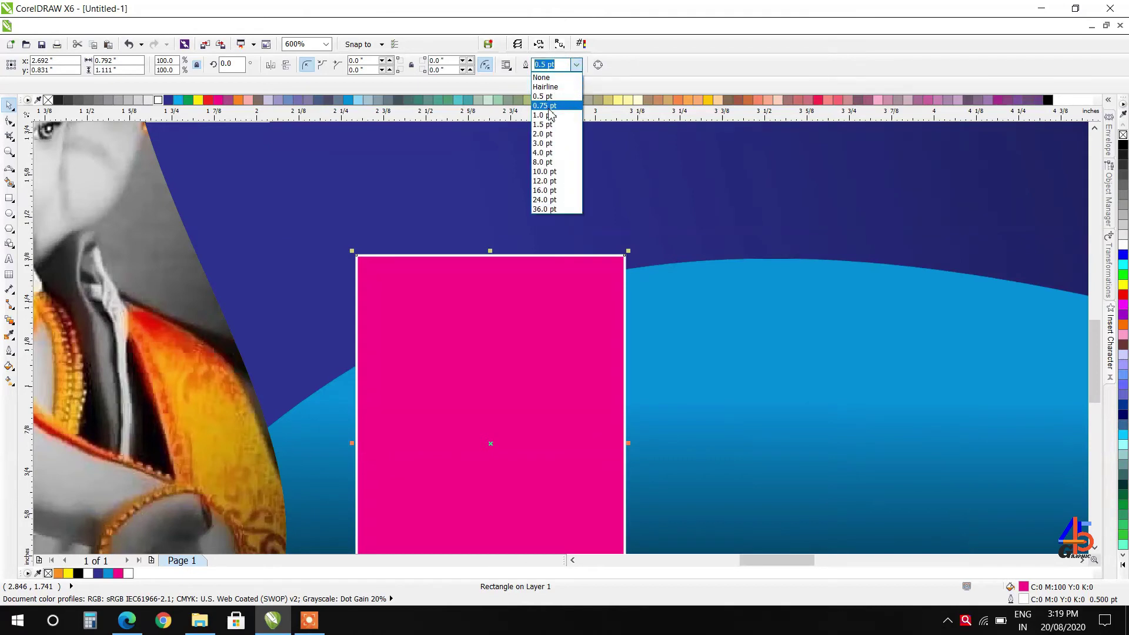
pyautogui.click(548, 115)
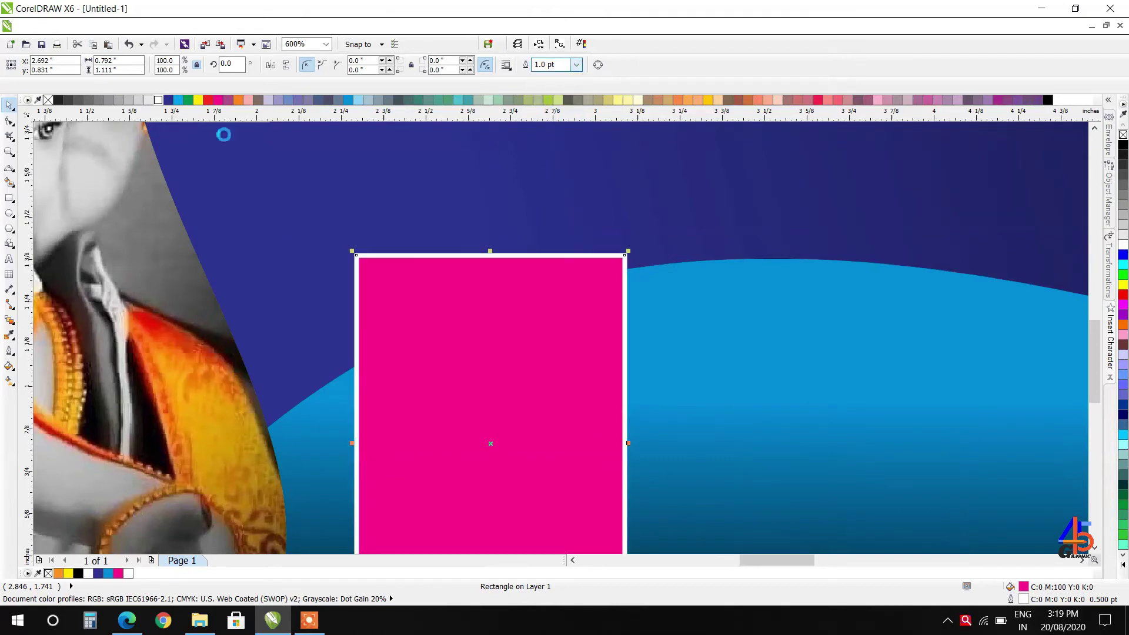
# Round all four corners of the magenta rectangle to a radius of about 0.045 inch.
pyautogui.click(10, 122)
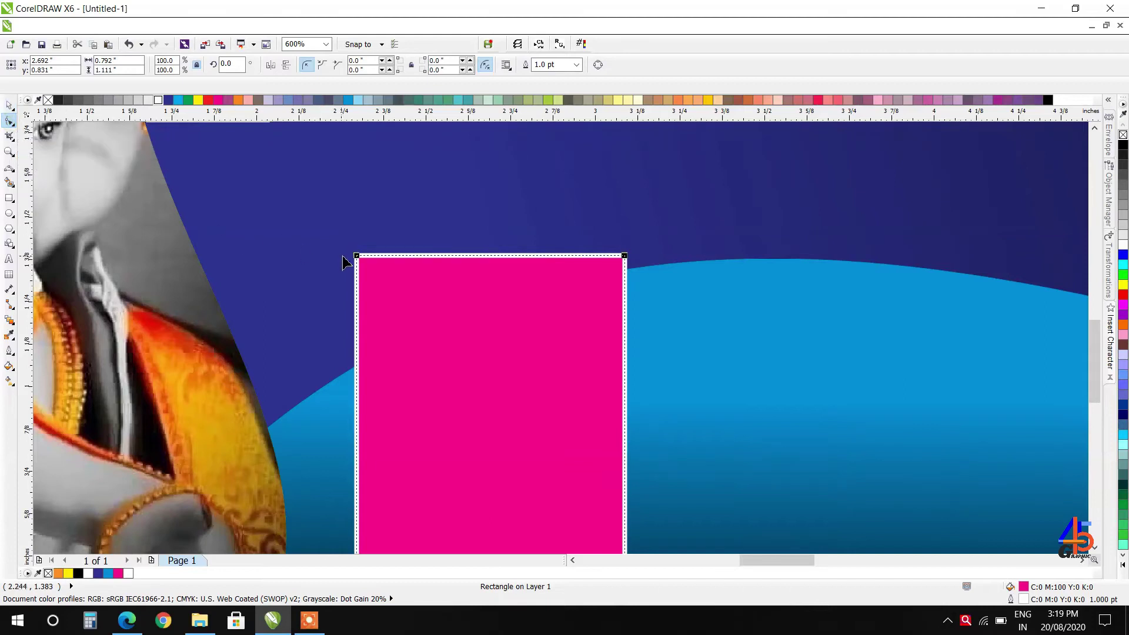
pyautogui.moveTo(358, 257); pyautogui.dragTo(371, 266)
pyautogui.scroll(-2, 432, 247)
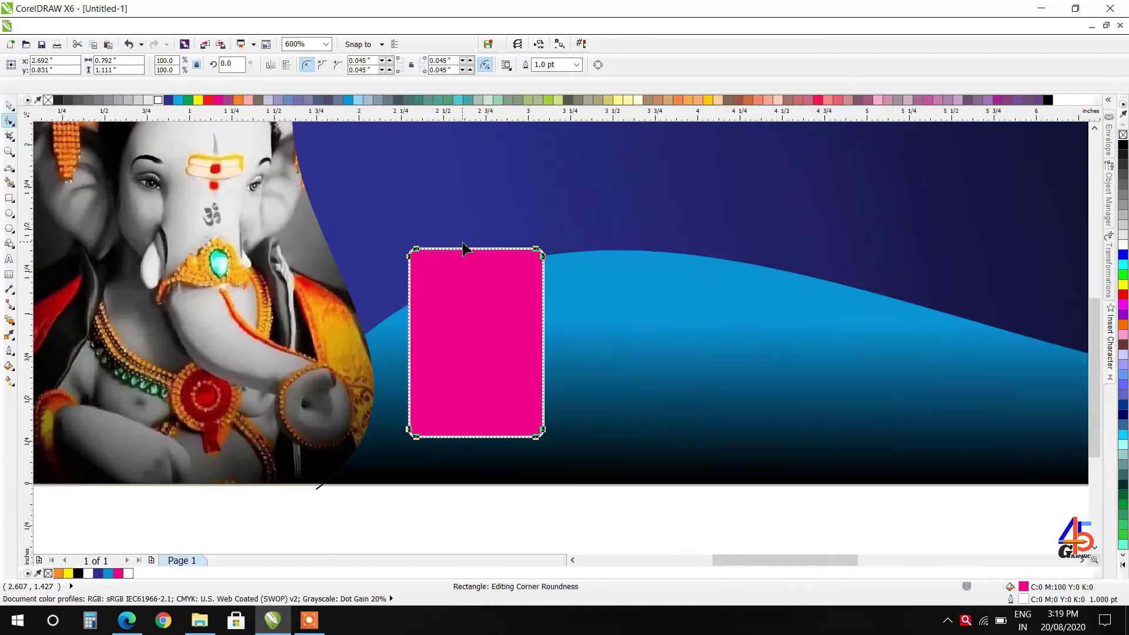
pyautogui.click(9, 106)
pyautogui.scroll(-4, 492, 329)
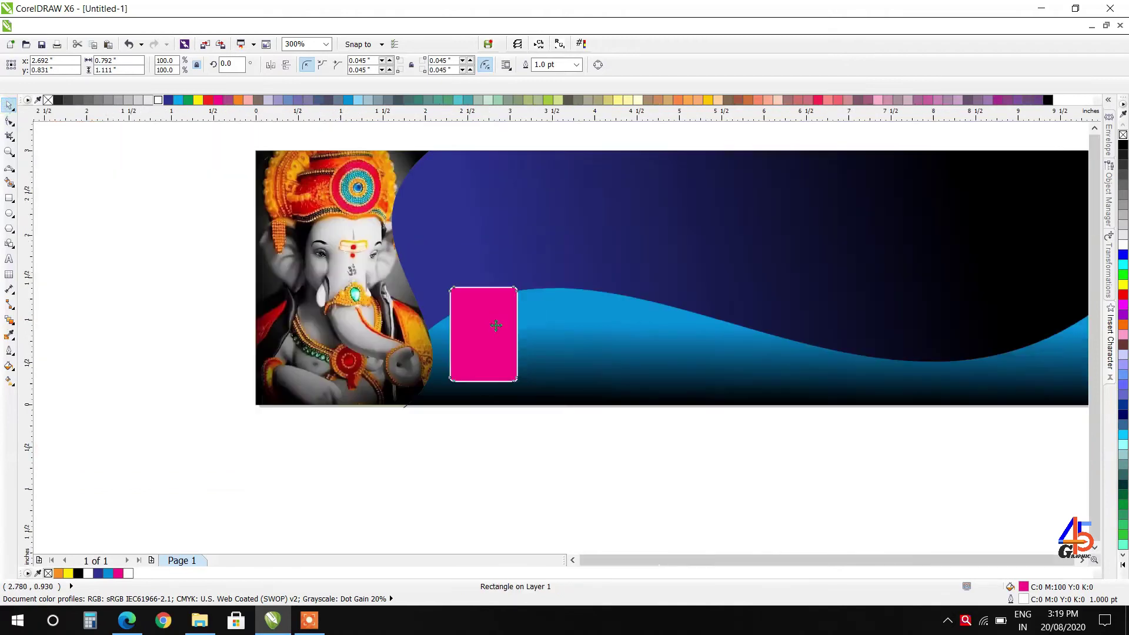
pyautogui.scroll(2, 500, 330)
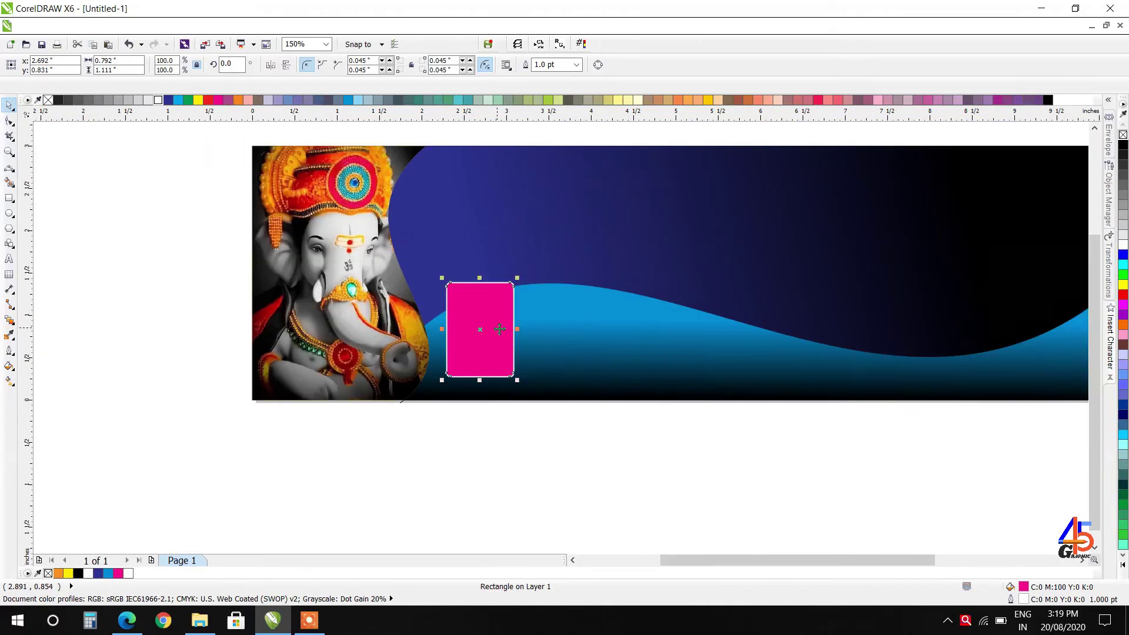
# Nudge the rounded magenta rectangle down by 0.03 inch.
pyautogui.click(541, 435)
pyautogui.click(504, 330)
pyautogui.press('Down')
pyautogui.press('Down')
pyautogui.press('Down')
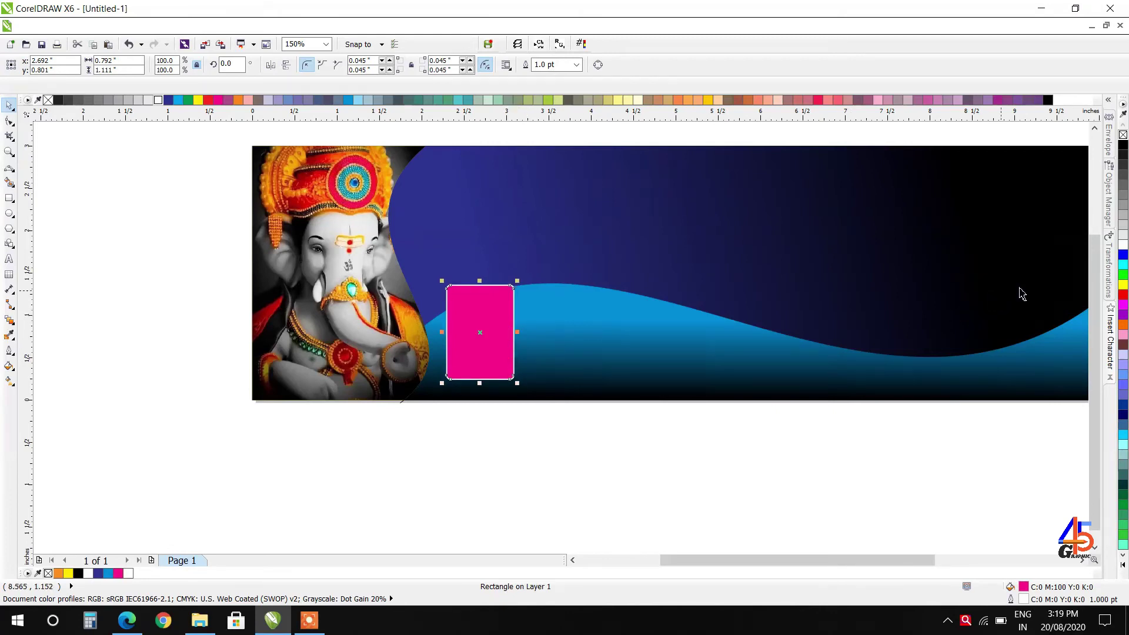
# Copy the rounded rectangle about 0.89 inch to its right and repeat the duplication to make a row of eight frames.
pyautogui.scroll(2, 502, 305)
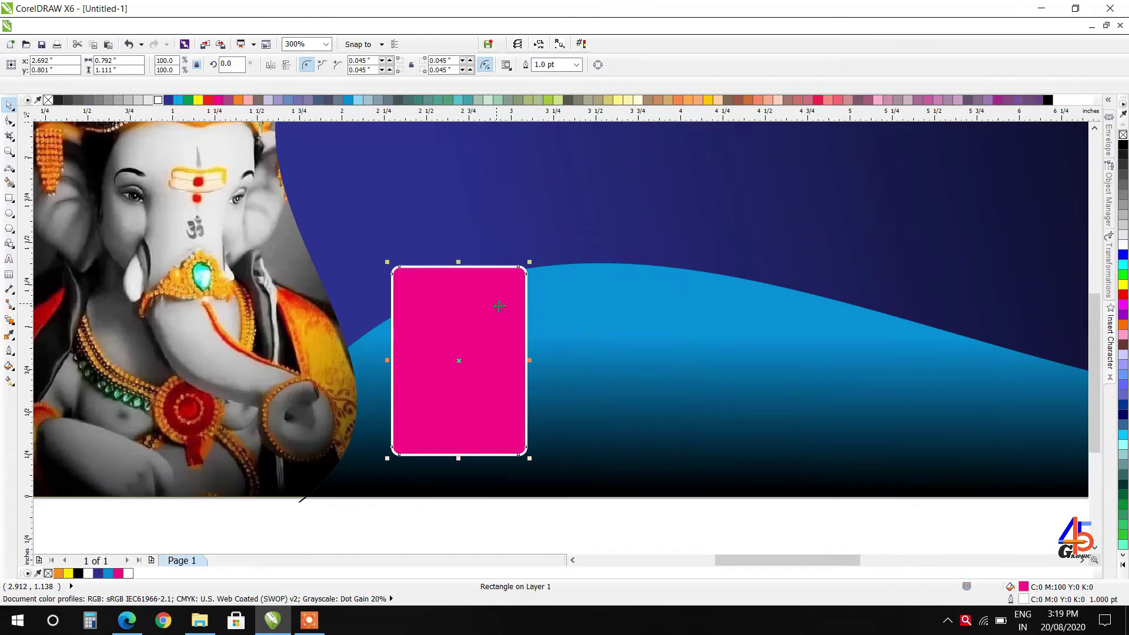
pyautogui.moveTo(465, 327); pyautogui.dragTo(619, 327)
pyautogui.scroll(-3, 621, 314)
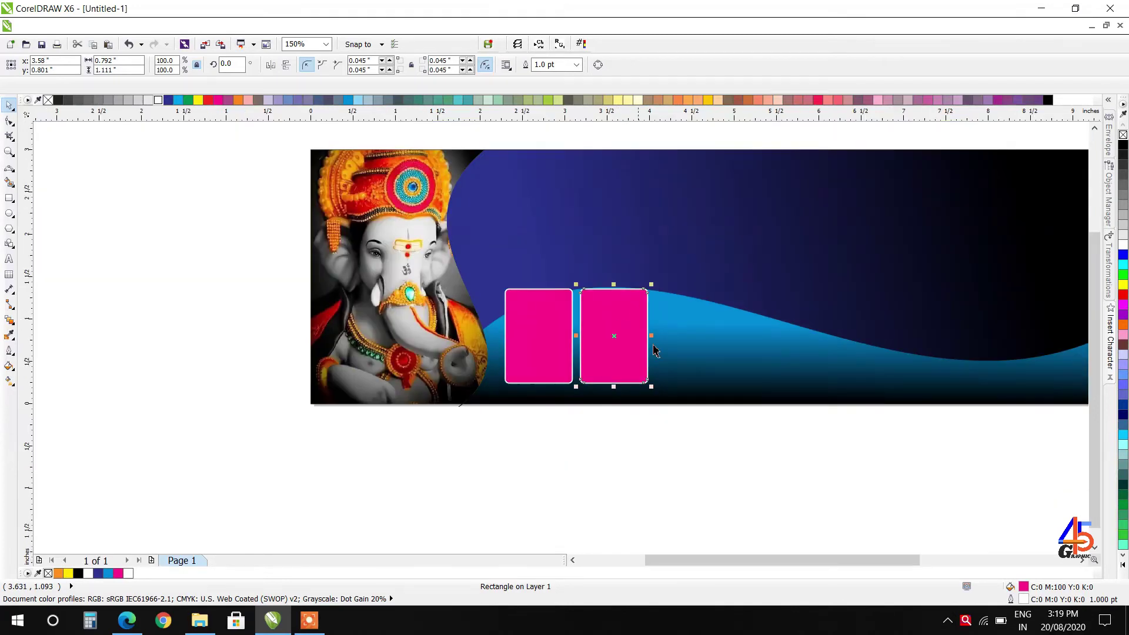
pyautogui.hotkey('ctrl', 'd')
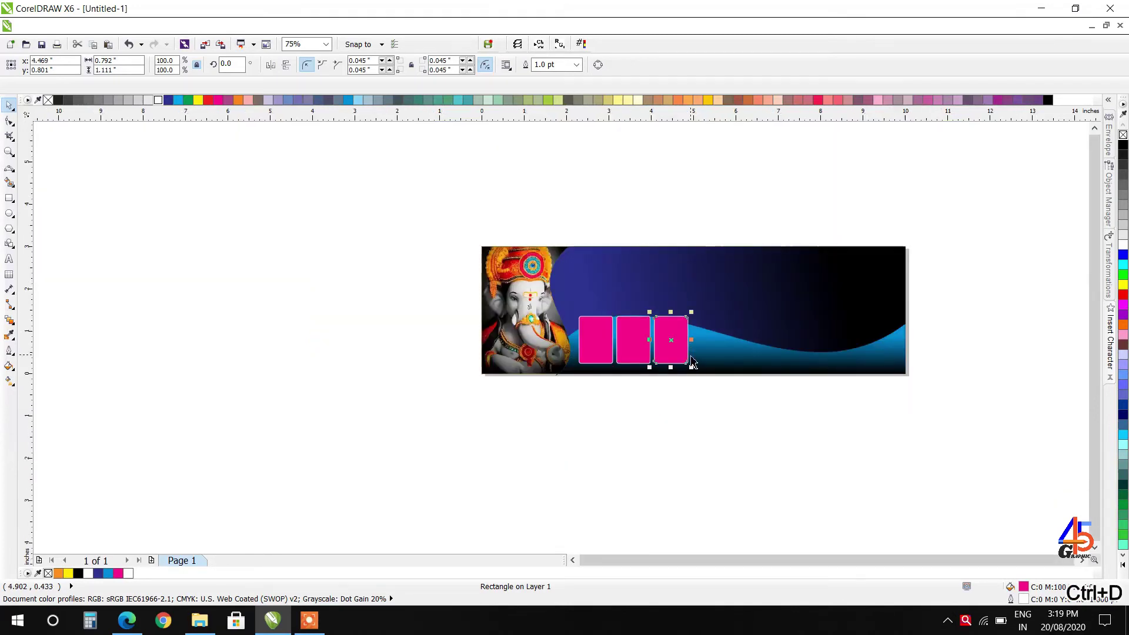
pyautogui.hotkey('ctrl', 'd')
pyautogui.hotkey('ctrl', 'd')
pyautogui.hotkey('ctrl', 'd')
pyautogui.hotkey('ctrl', 'd')
pyautogui.hotkey('ctrl', 'd')
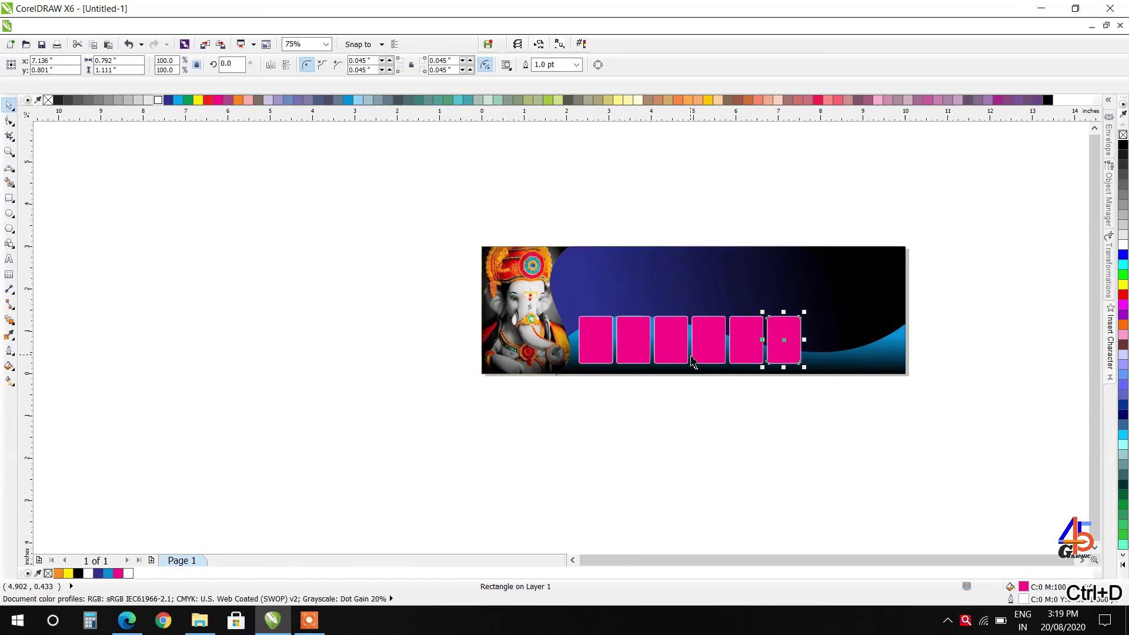
# Select all eight magenta frames and nudge the row about 0.12 inch right and 0.02 inch down.
pyautogui.click(867, 415)
pyautogui.scroll(1, 894, 408)
pyautogui.moveTo(884, 415); pyautogui.dragTo(239, 213)
pyautogui.press('Right')
pyautogui.press('Right')
pyautogui.press('Right')
pyautogui.press('Right')
pyautogui.press('Right')
pyautogui.press('Right')
pyautogui.press('Right')
pyautogui.press('Right')
pyautogui.press('Right')
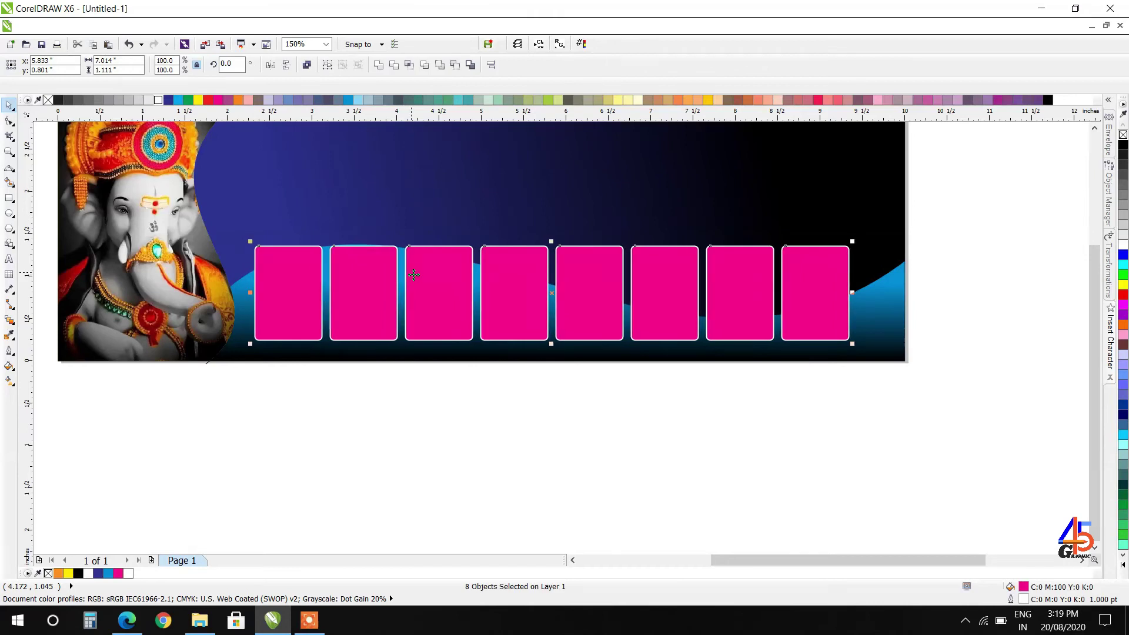
pyautogui.press('Down')
pyautogui.press('Down')
pyautogui.press('Right')
pyautogui.press('Right')
pyautogui.press('Right')
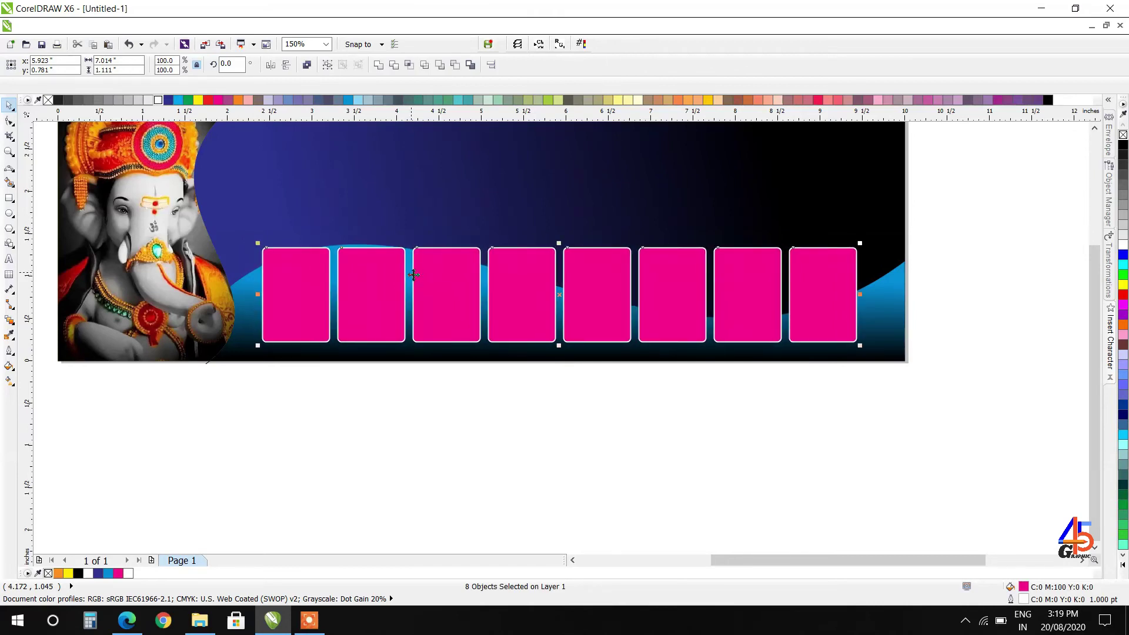
pyautogui.click(595, 394)
# Paste the title एकता गणेशोत्सव समिति and the yellow line आतरगांव (बड़ेपारा), shrinking the yellow line to about 4.56 x 0.62 inches.
pyautogui.scroll(-2, 595, 394)
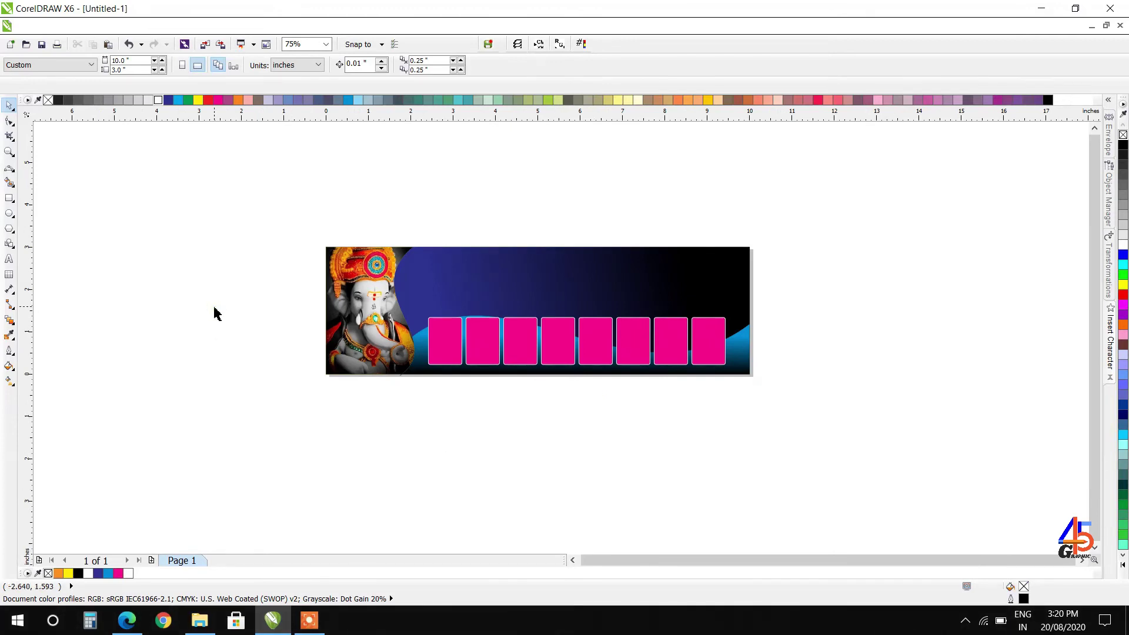
pyautogui.hotkey('ctrl', 'v')
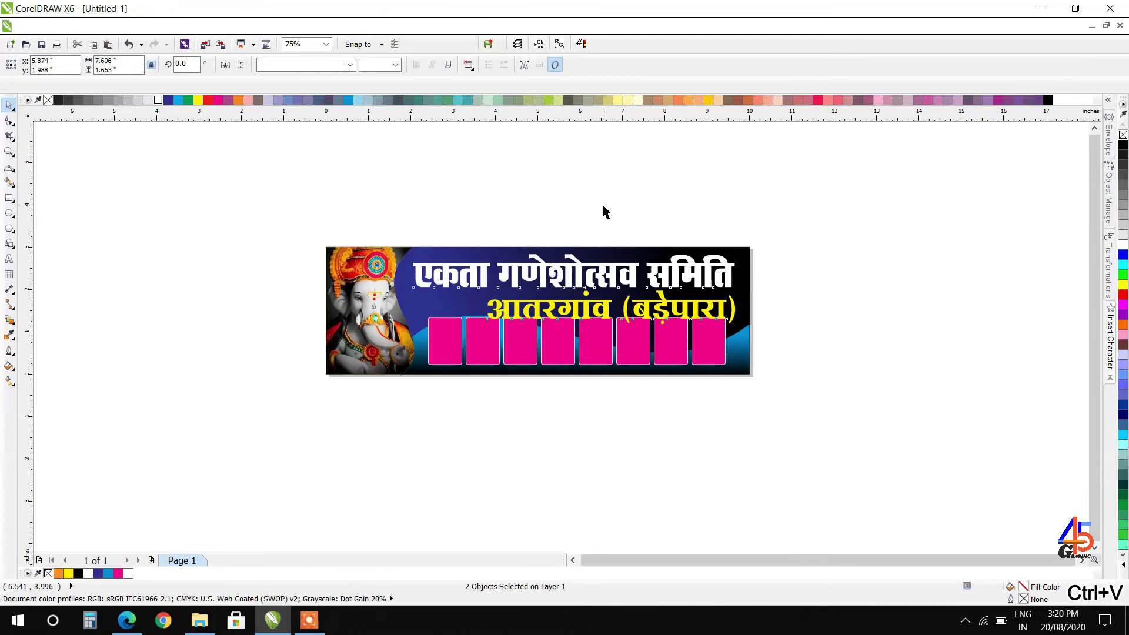
pyautogui.click(606, 212)
pyautogui.scroll(2, 596, 276)
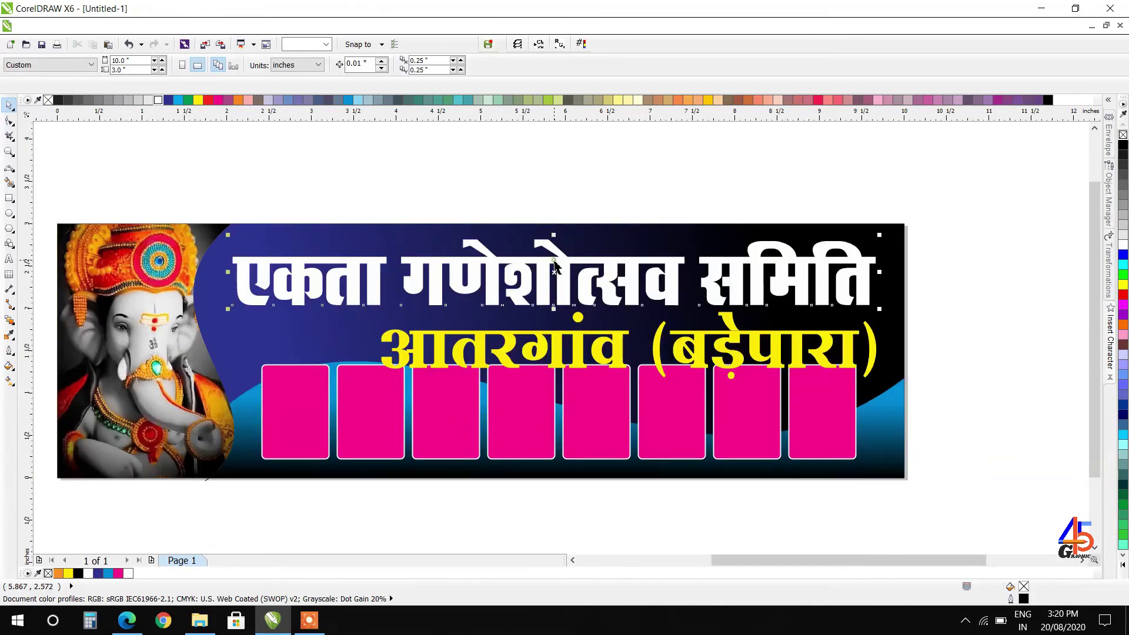
pyautogui.click(553, 304)
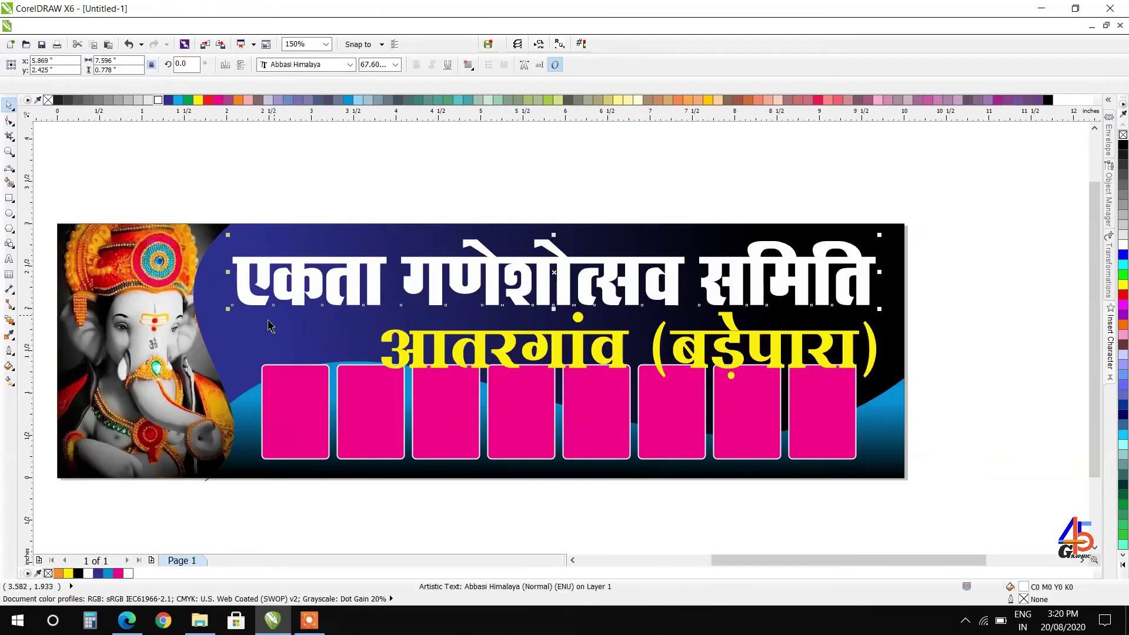
pyautogui.click(416, 341)
pyautogui.moveTo(377, 385); pyautogui.dragTo(488, 369)
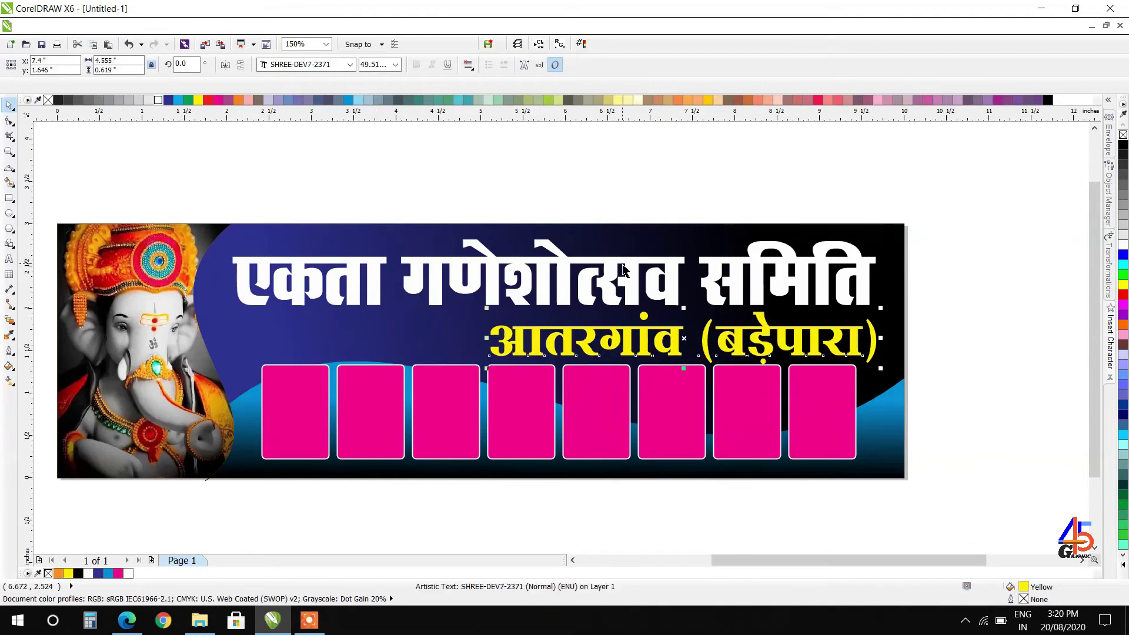
# Shift the white title slightly up and raise the yellow text line to a Y position of about 1.72 inches.
pyautogui.click(624, 270)
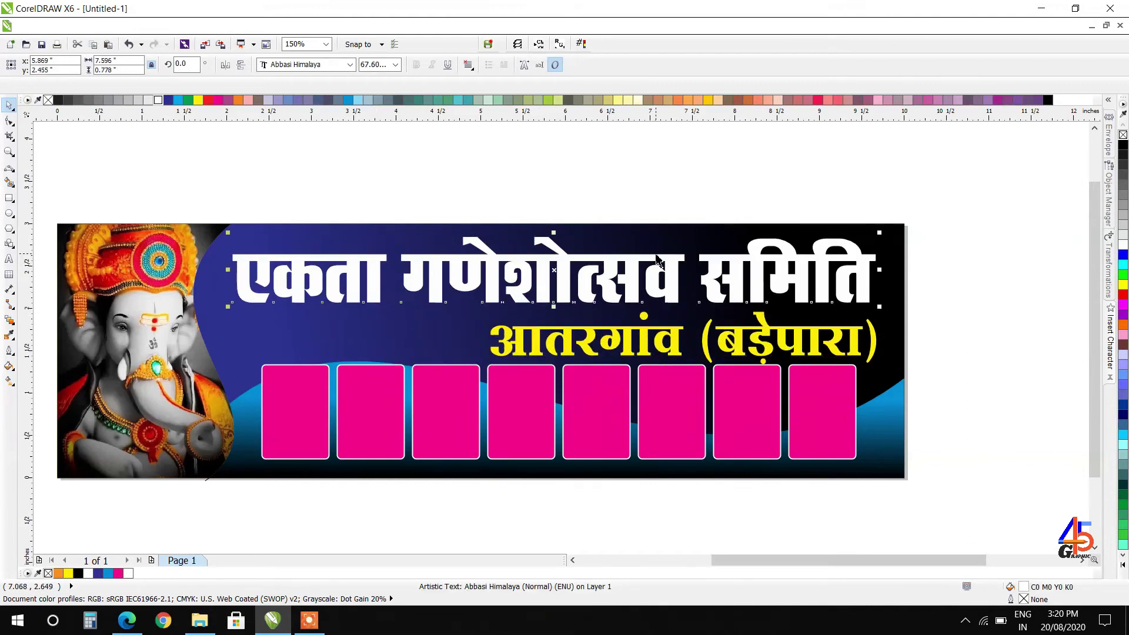
pyautogui.moveTo(657, 258); pyautogui.dragTo(656, 252)
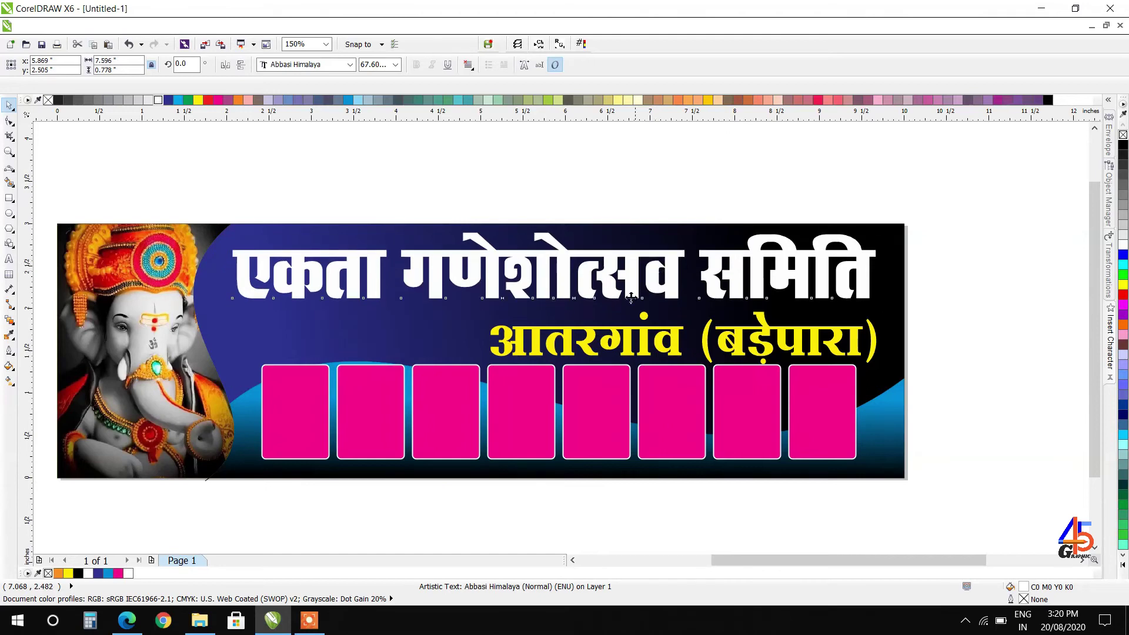
pyautogui.click(582, 332)
pyautogui.press('Up')
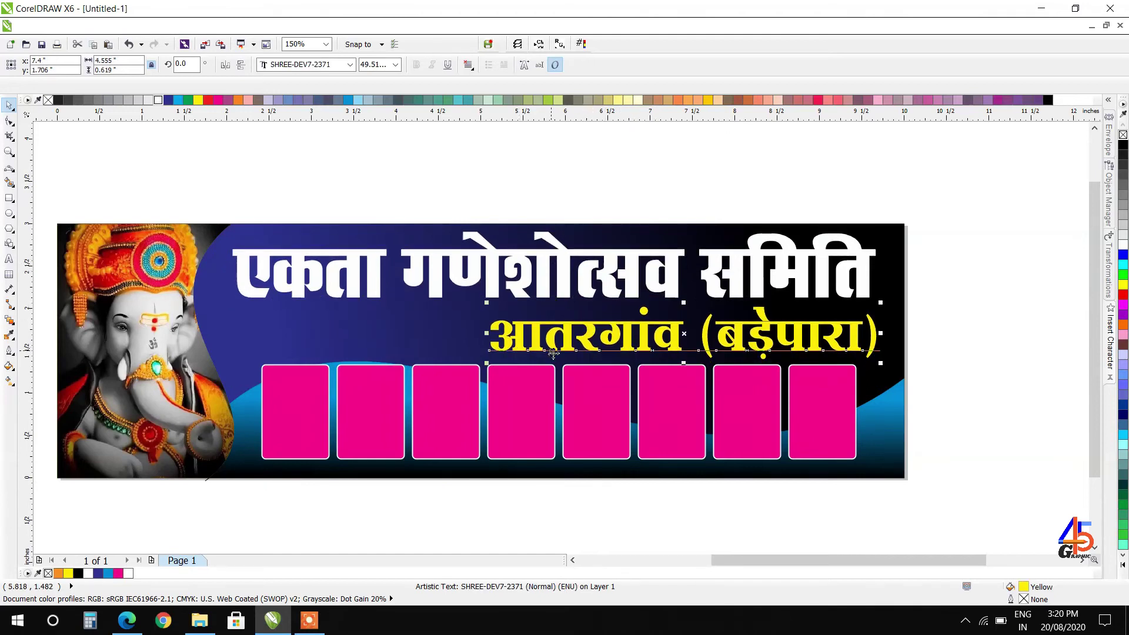
pyautogui.press('Up')
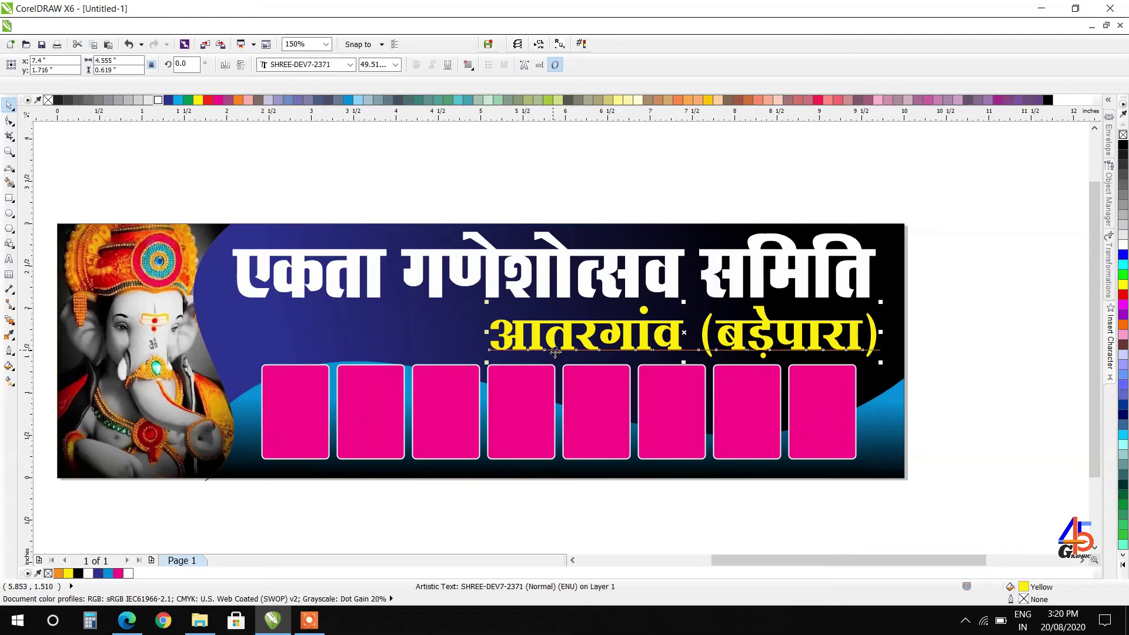
pyautogui.scroll(-1, 656, 321)
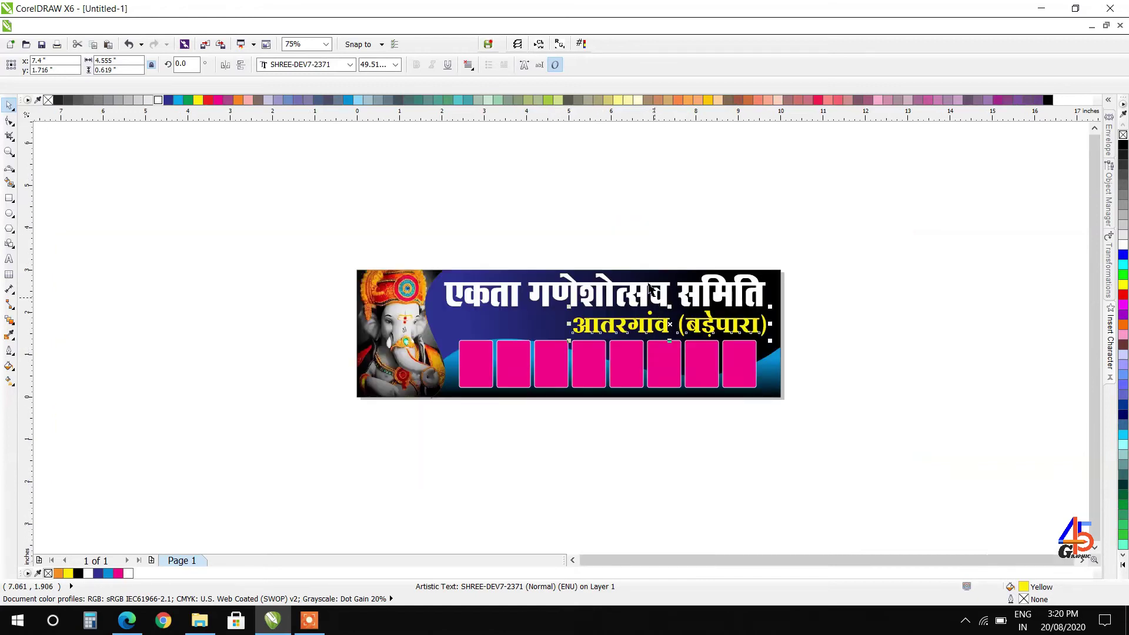
# Enlarge the white title proportionally from its lower-left corner to about 7.72 x 0.79 inches.
pyautogui.click(636, 252)
pyautogui.scroll(1, 514, 301)
pyautogui.click(400, 303)
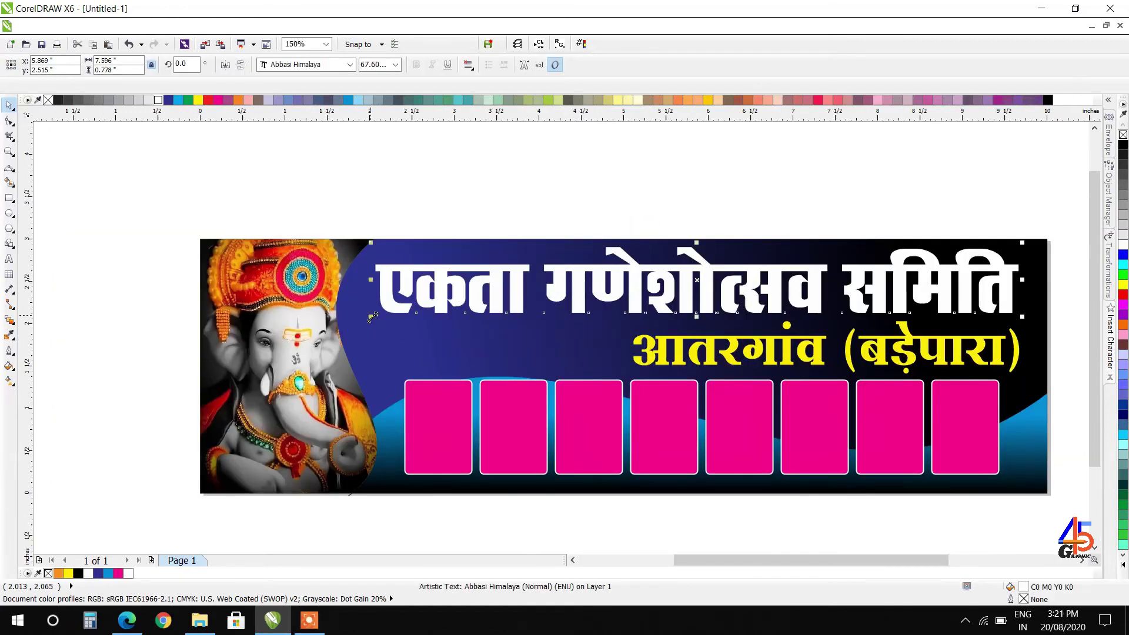
pyautogui.moveTo(373, 318); pyautogui.dragTo(362, 323)
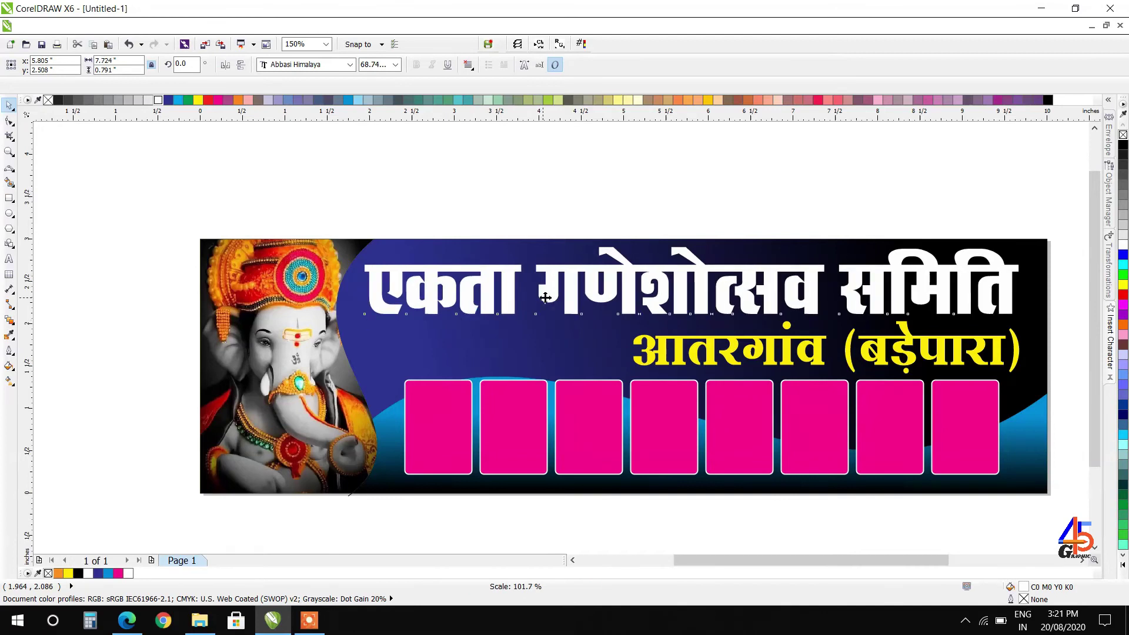
# Paste the flower image, place it just left of the yellow text and shrink it to about 1.10 x 0.75 inches.
pyautogui.hotkey('ctrl', 'v')
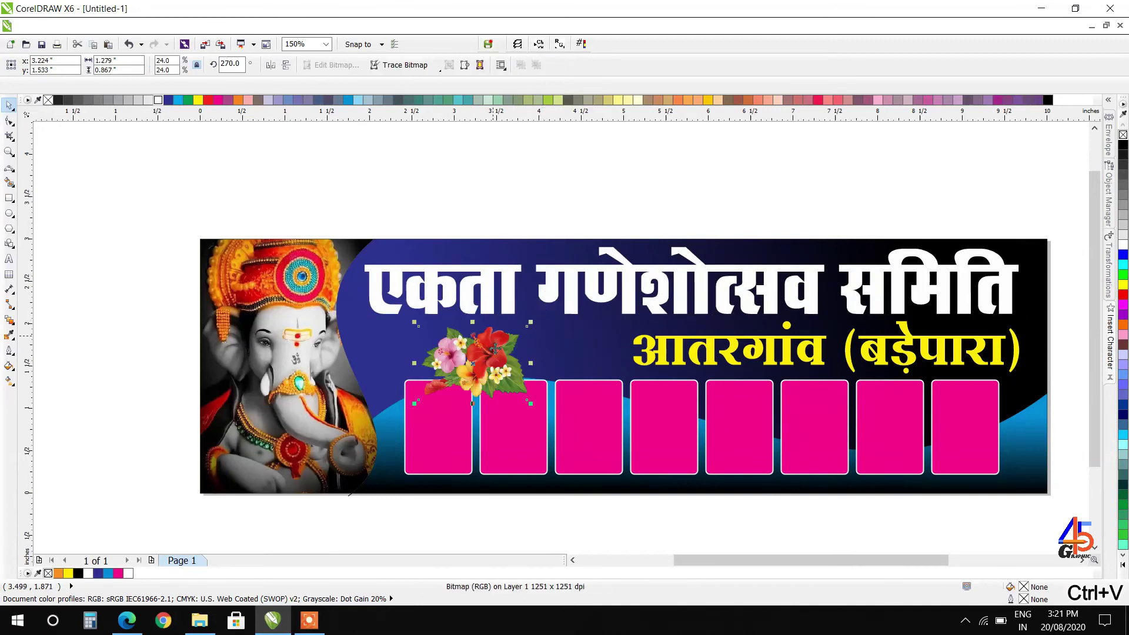
pyautogui.moveTo(493, 363); pyautogui.dragTo(582, 366)
pyautogui.scroll(1, 581, 369)
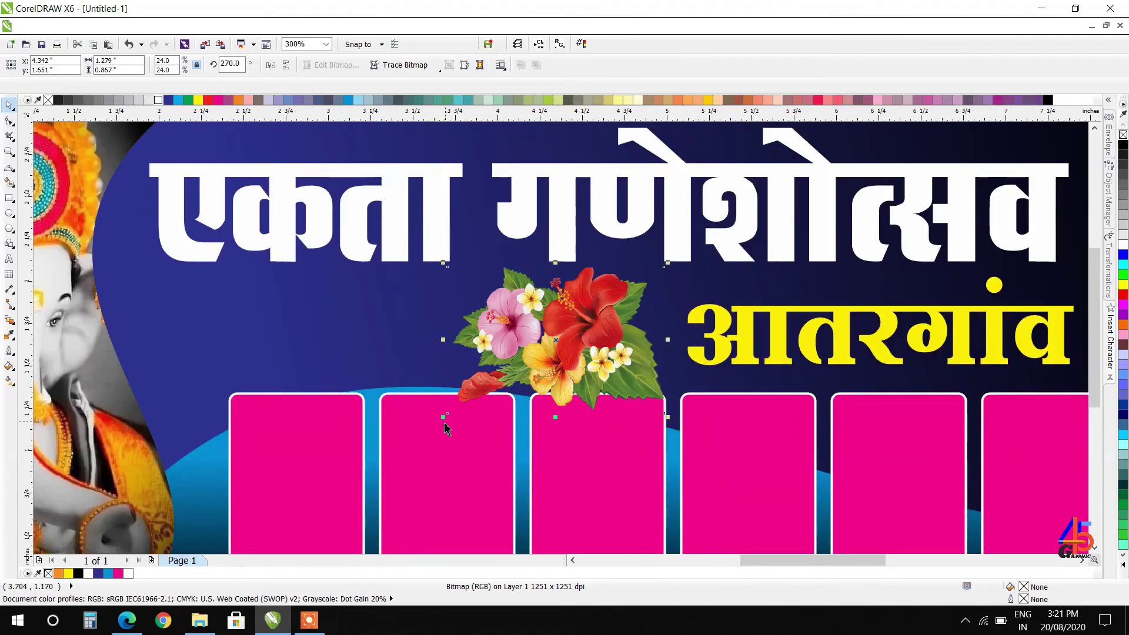
pyautogui.moveTo(442, 419); pyautogui.dragTo(474, 396)
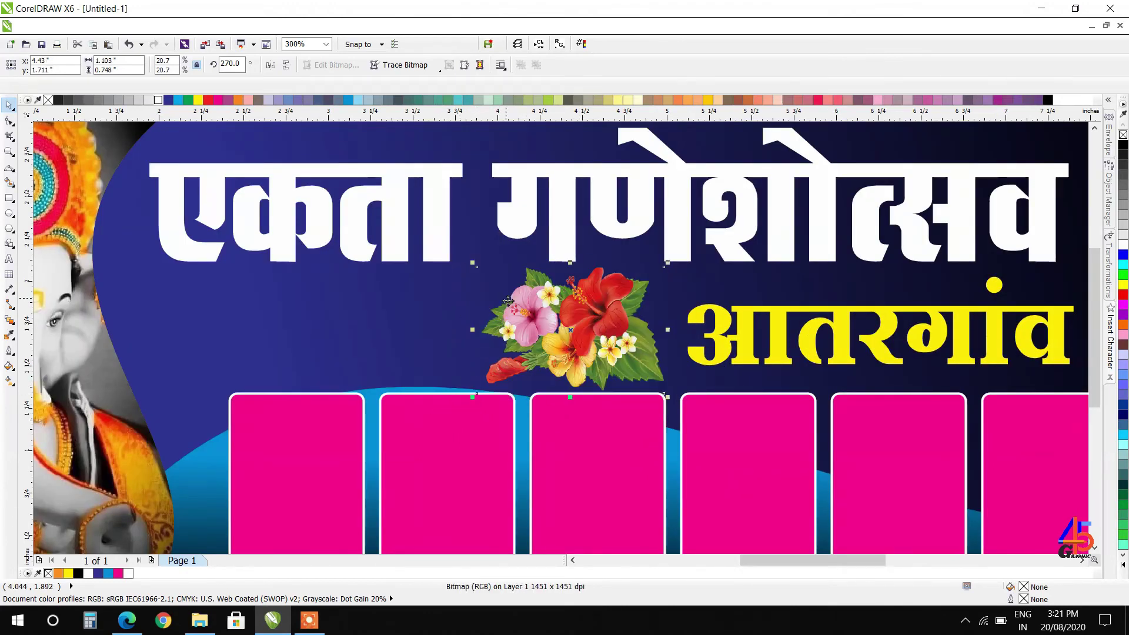
pyautogui.scroll(-1, 503, 299)
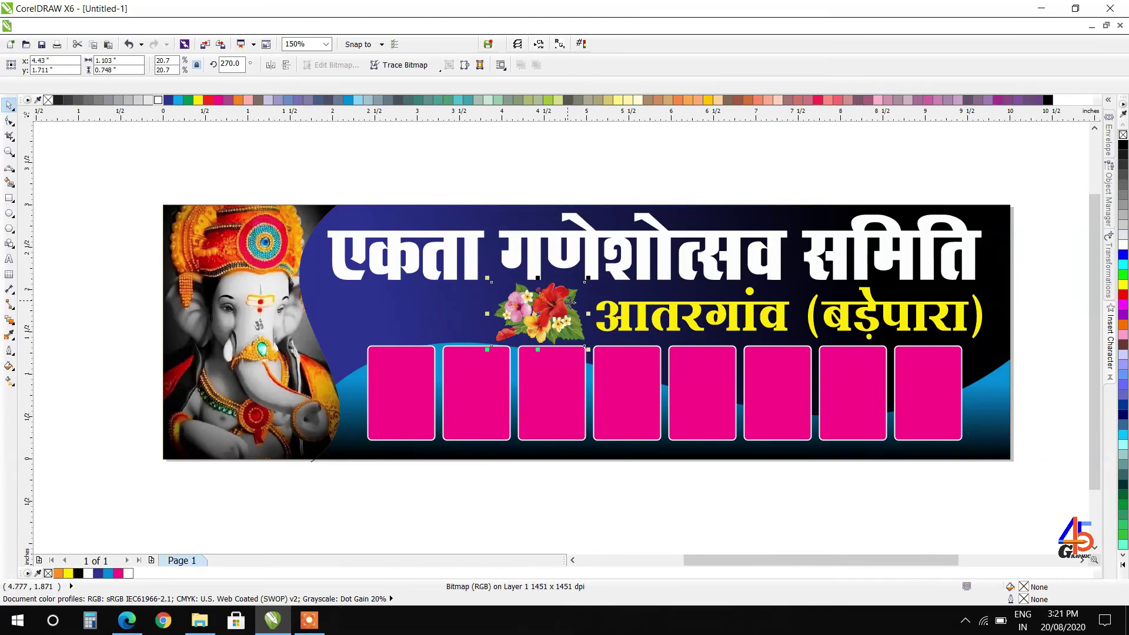
# Move both the flower image and the yellow text line about 0.6 inch left beneath the title.
pyautogui.moveTo(570, 302); pyautogui.dragTo(518, 303)
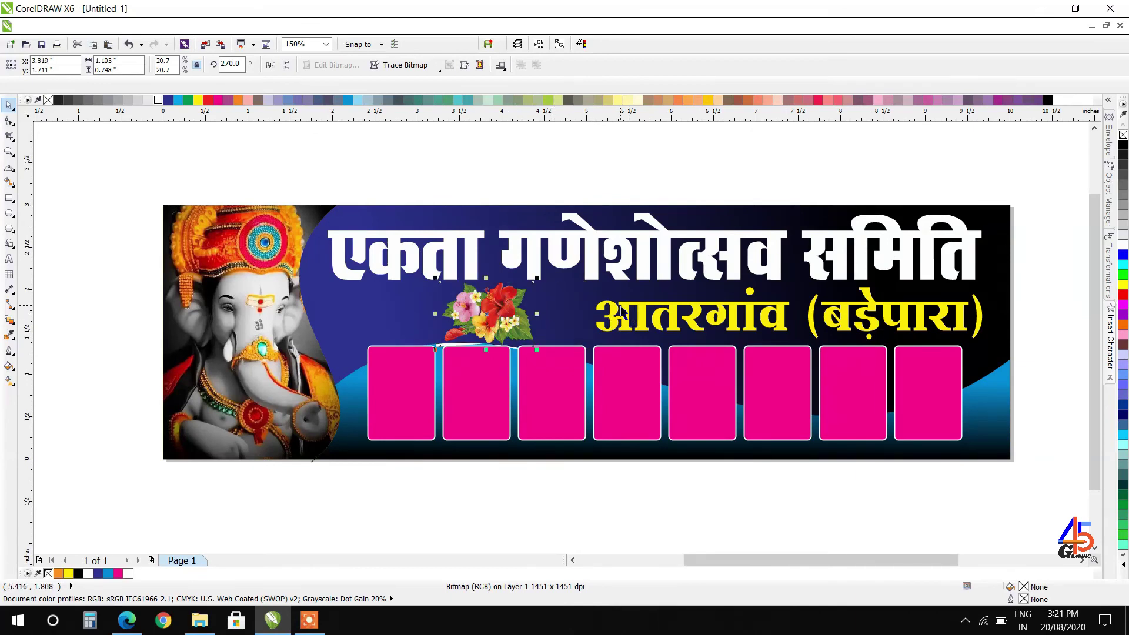
pyautogui.click(622, 311)
pyautogui.moveTo(622, 311); pyautogui.dragTo(571, 306)
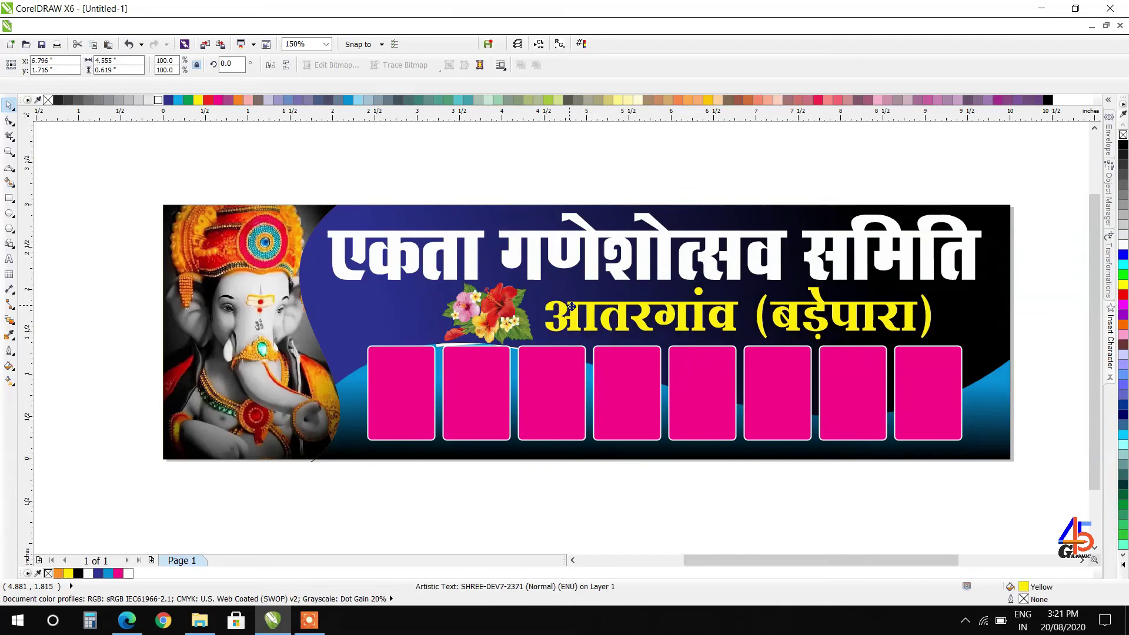
pyautogui.scroll(-1, 571, 306)
pyautogui.click(626, 399)
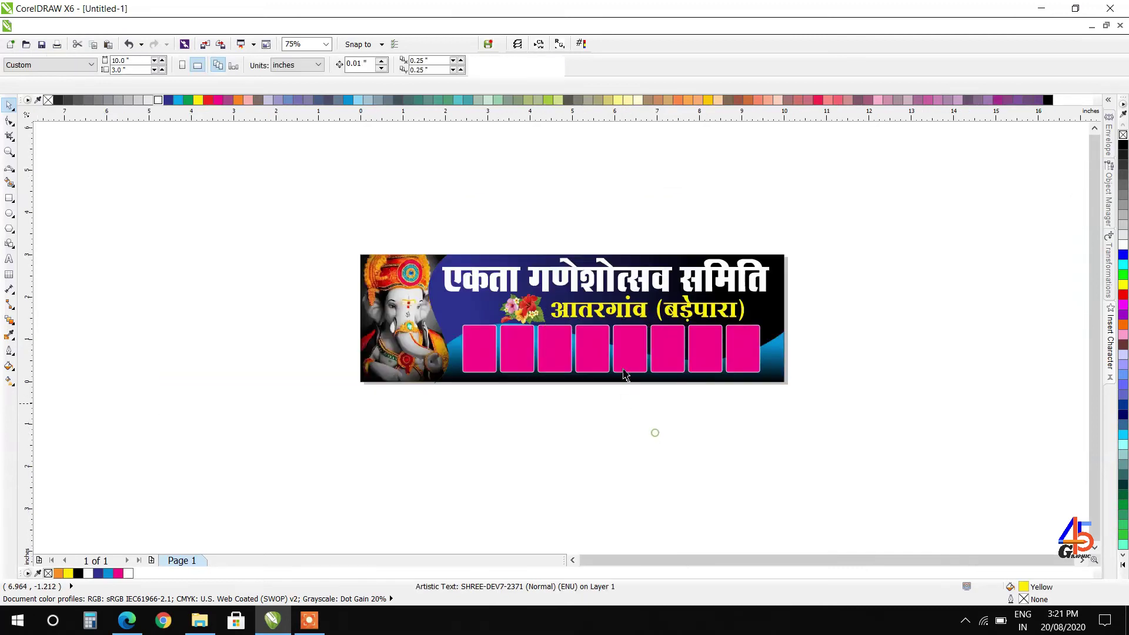
# Select all eight magenta frames and lower their top edge, reducing the height to about 0.96 inch.
pyautogui.scroll(1, 611, 359)
pyautogui.moveTo(932, 430); pyautogui.dragTo(284, 283)
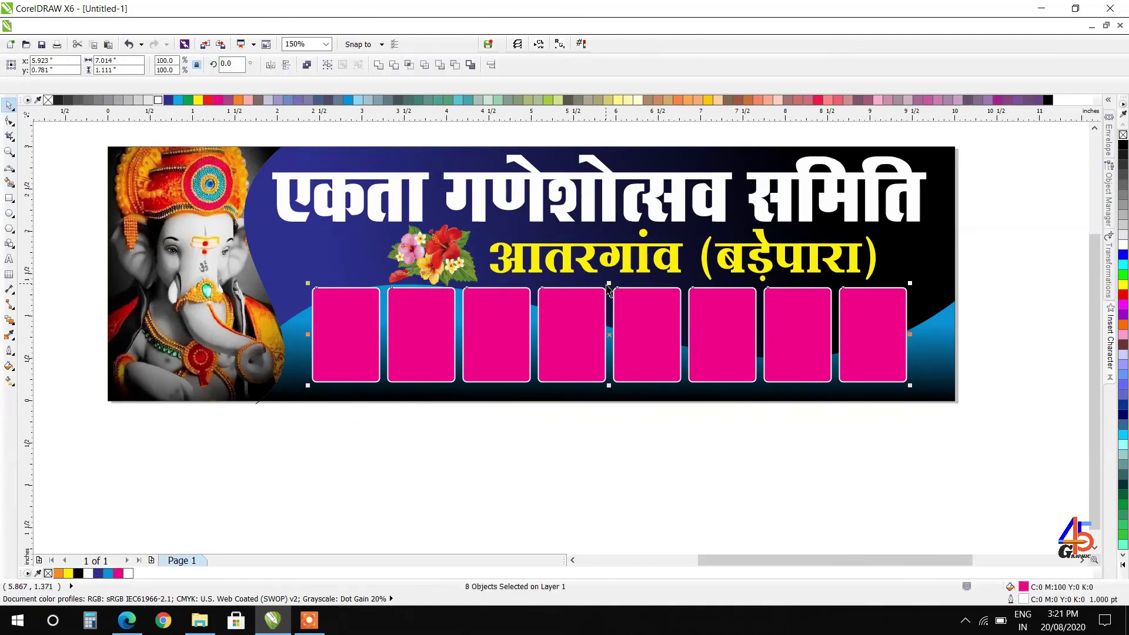
pyautogui.moveTo(612, 283); pyautogui.dragTo(612, 296)
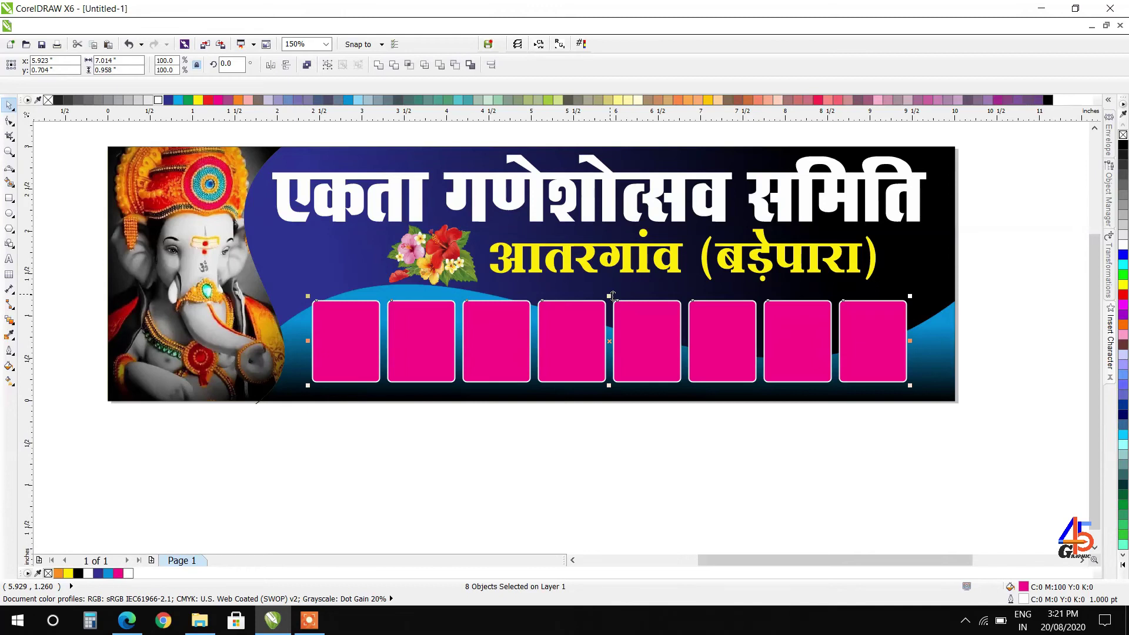
pyautogui.click(641, 457)
# Move the flower image about 0.3 inch left and enlarge the yellow text line proportionally to about 5.00 x 0.68 inches.
pyautogui.click(441, 241)
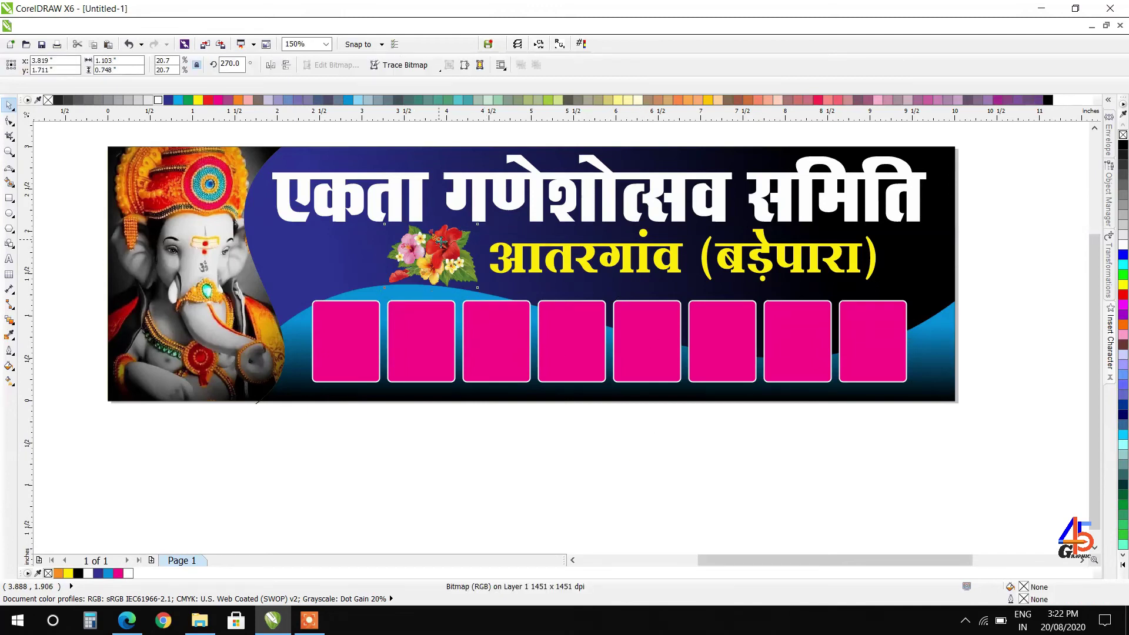
pyautogui.moveTo(441, 241); pyautogui.dragTo(416, 241)
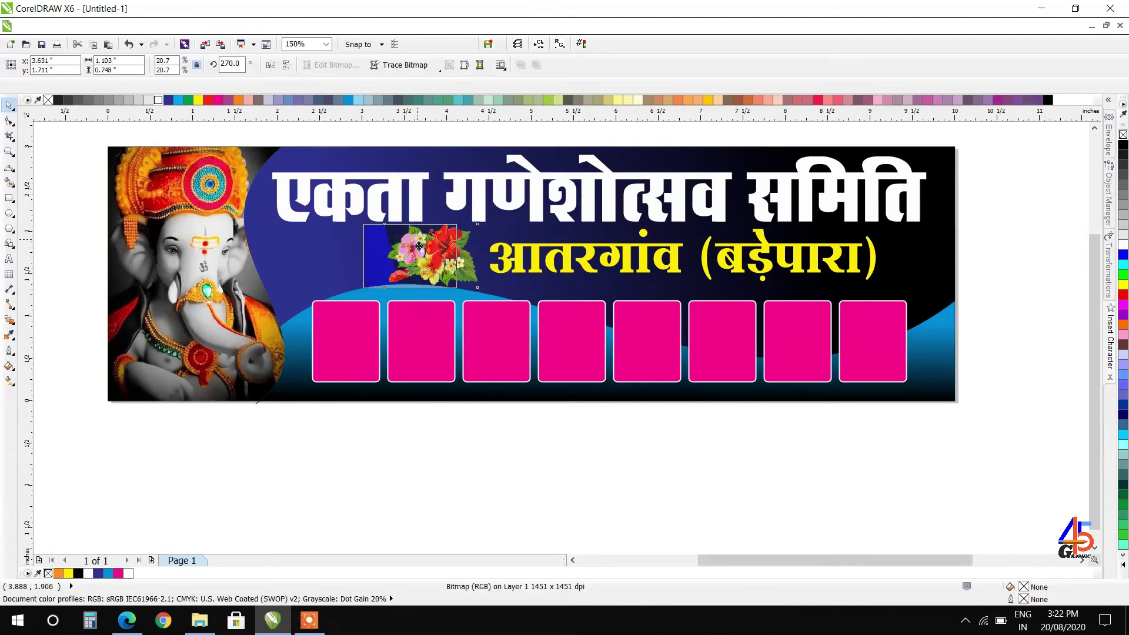
pyautogui.click(538, 257)
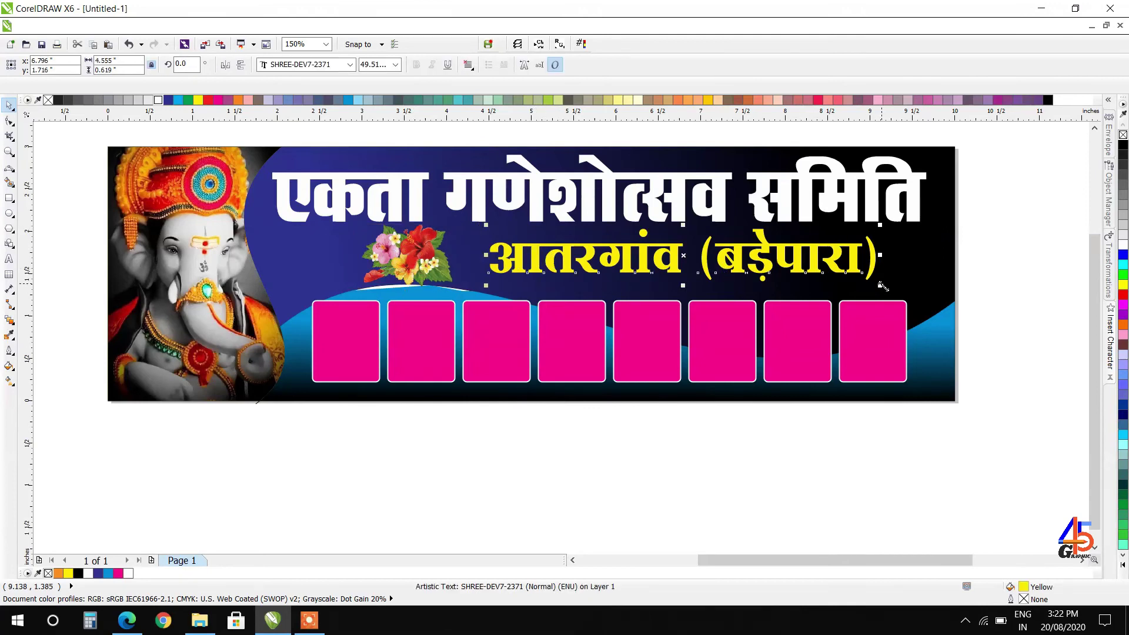
pyautogui.moveTo(881, 284); pyautogui.dragTo(912, 304)
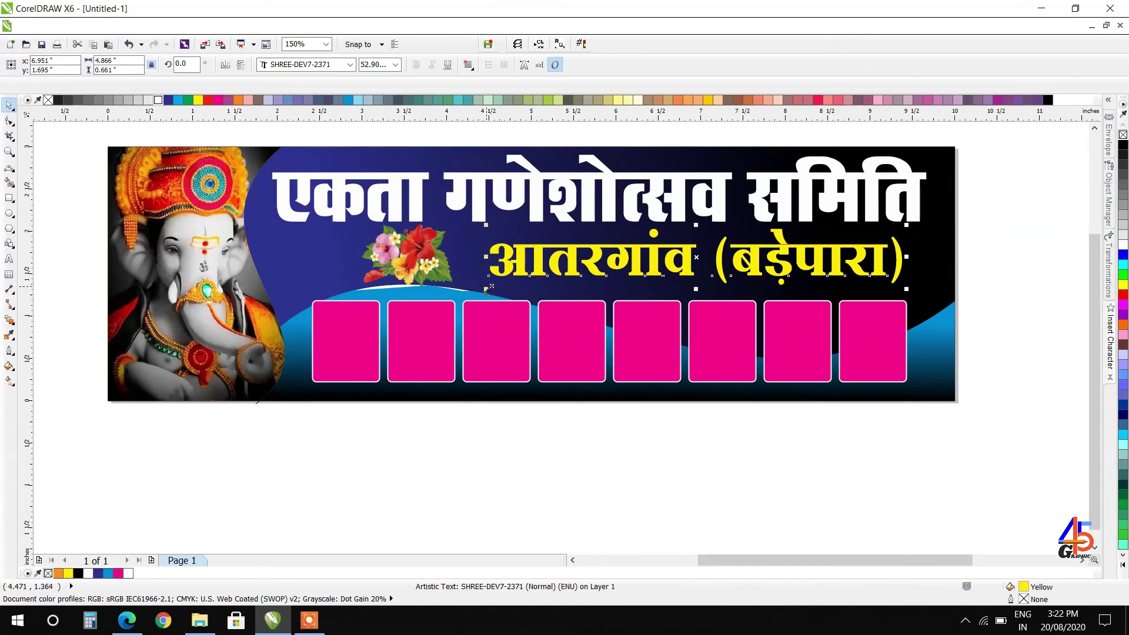
pyautogui.moveTo(489, 288); pyautogui.dragTo(478, 294)
pyautogui.scroll(2, 437, 306)
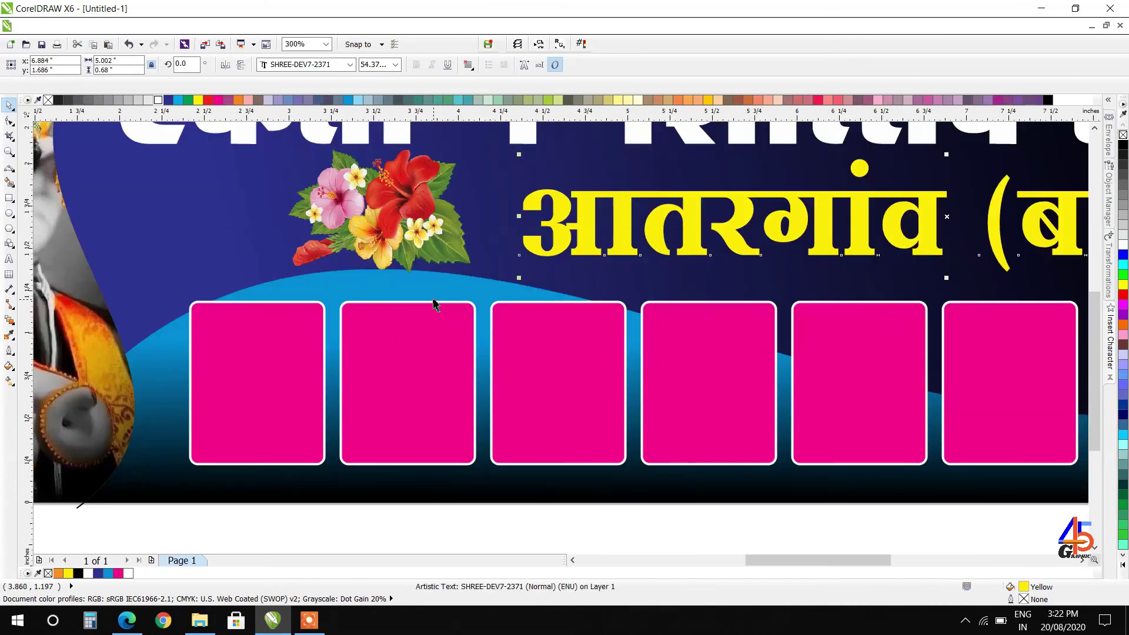
pyautogui.scroll(-2, 427, 280)
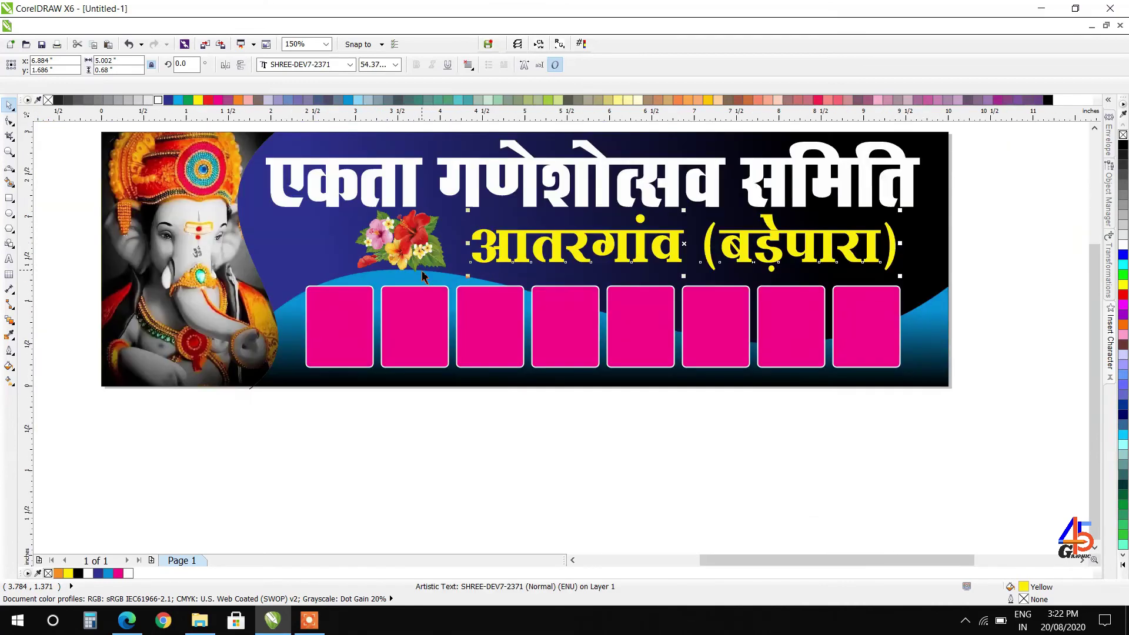
pyautogui.click(504, 441)
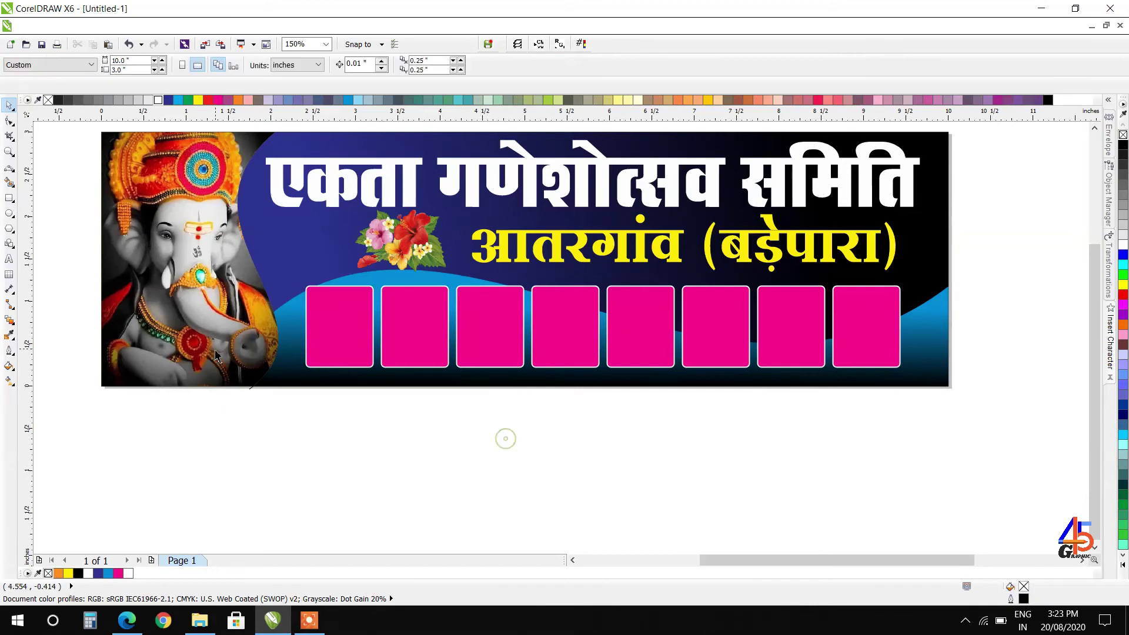
# Add the artistic text "नाम 1" in the MINNO-GOPI-03 font at the lower edge of the leftmost magenta frame.
pyautogui.click(9, 259)
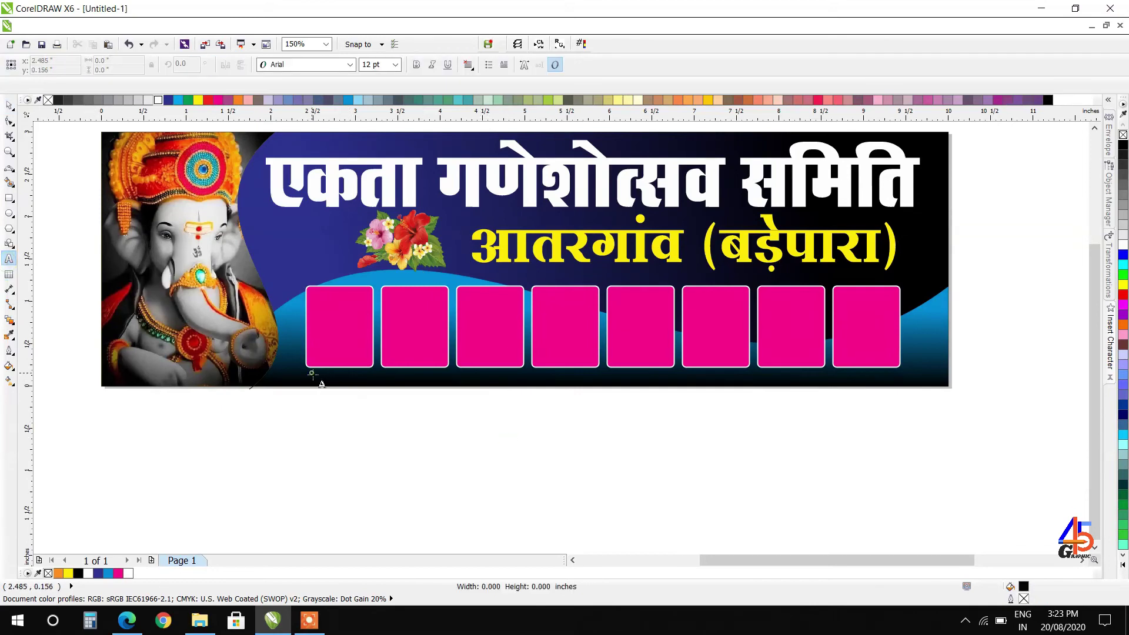
pyautogui.click(313, 375)
pyautogui.click(347, 71)
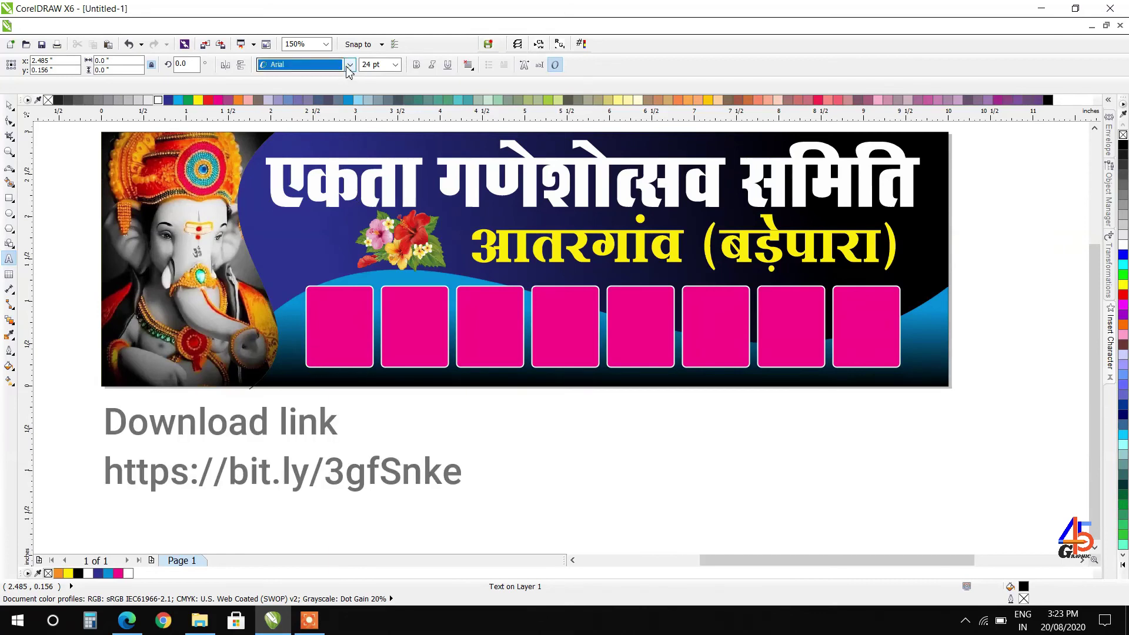
pyautogui.click(348, 66)
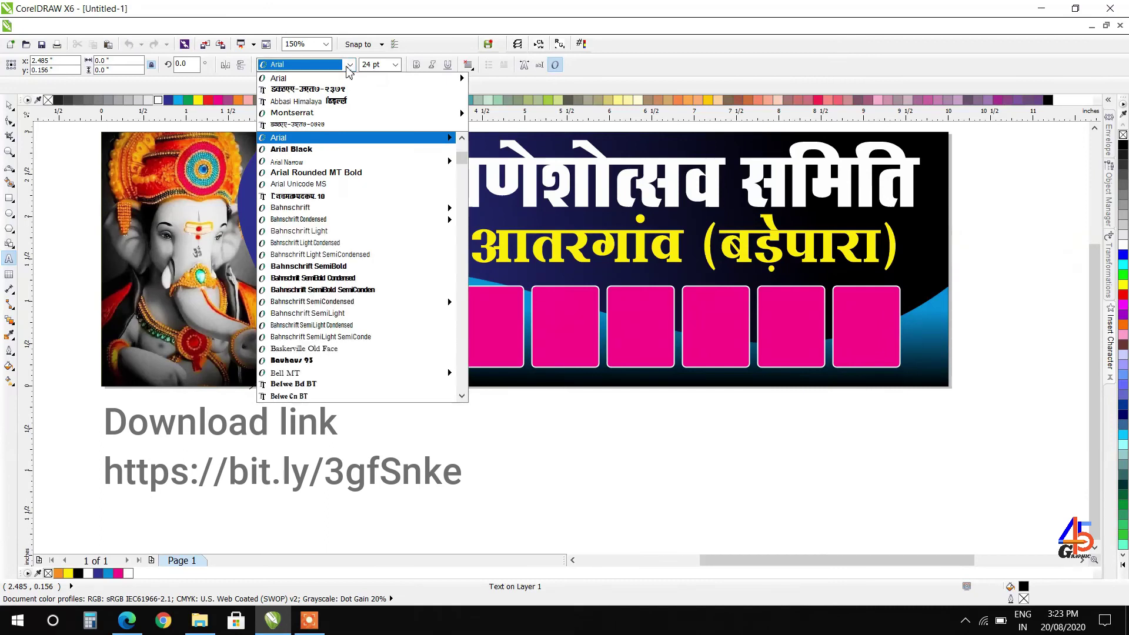
pyautogui.scroll(-5, 385, 215)
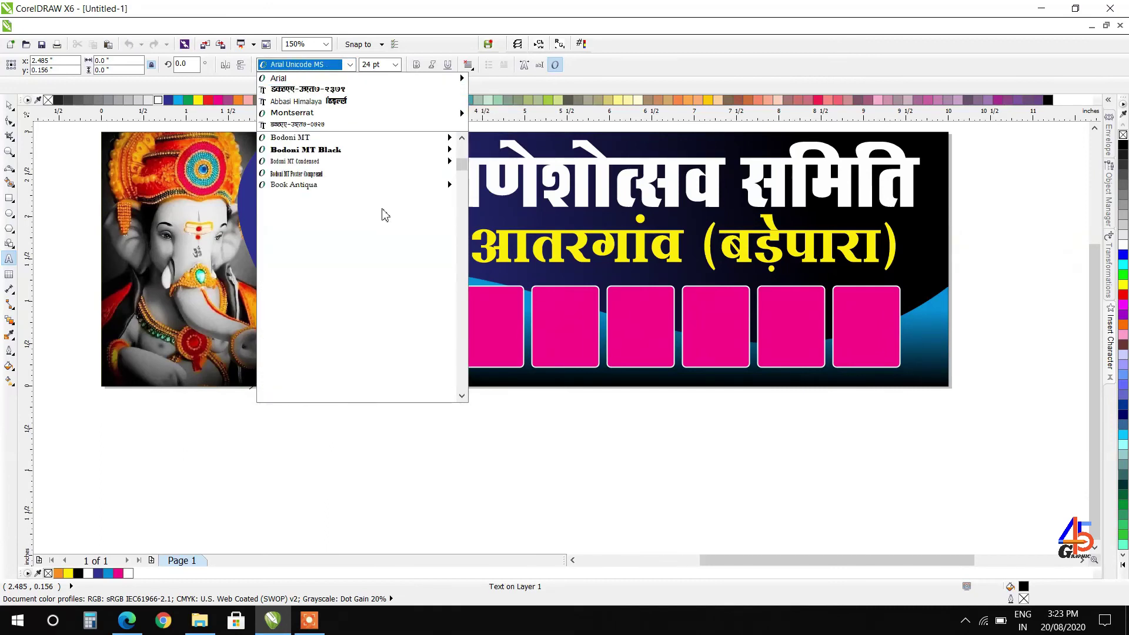
pyautogui.scroll(-5, 381, 223)
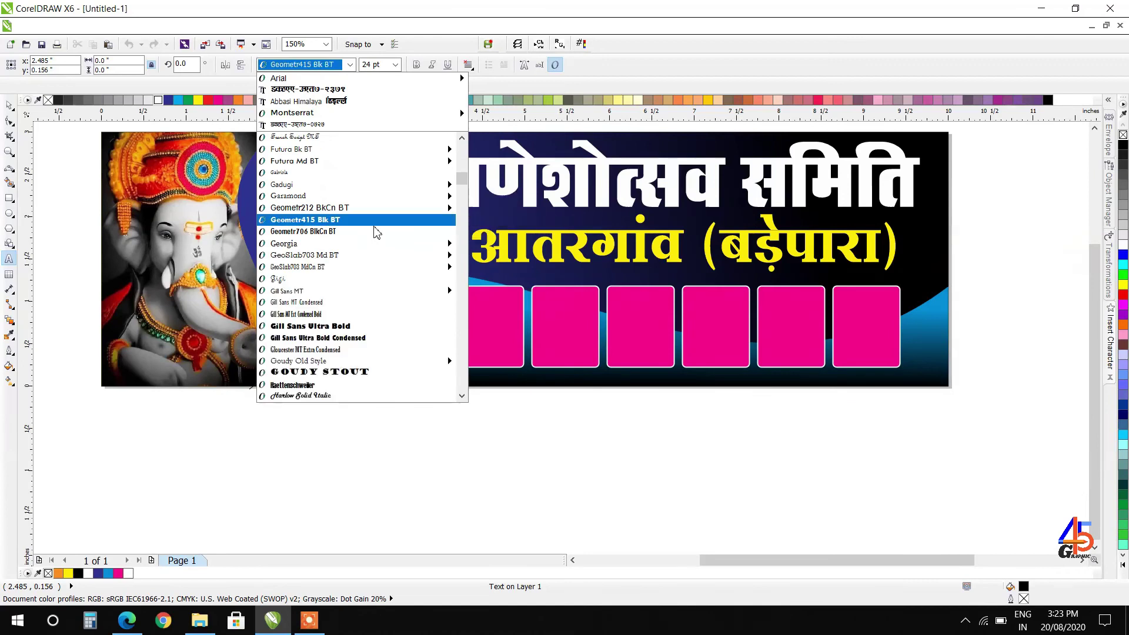
pyautogui.scroll(-10, 377, 235)
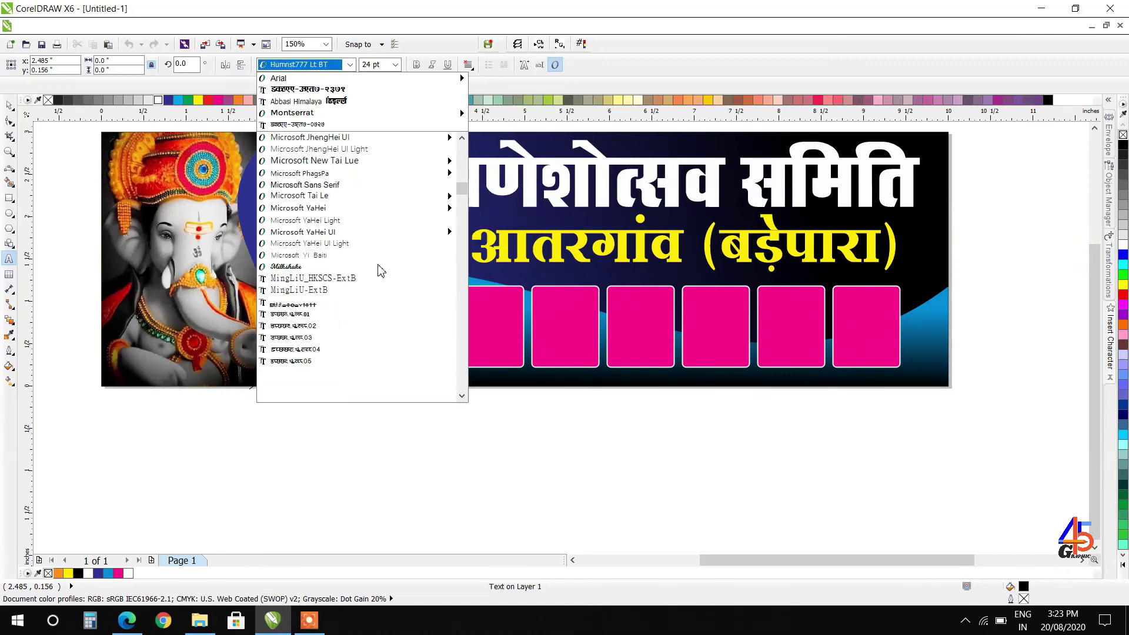
pyautogui.scroll(-7, 372, 235)
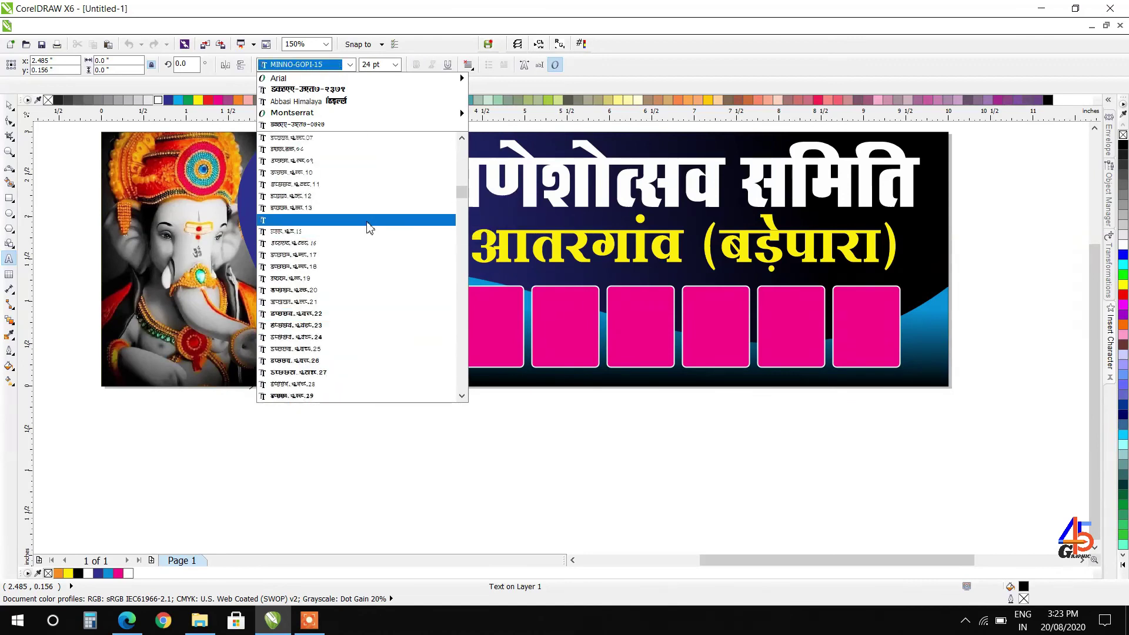
pyautogui.click(351, 185)
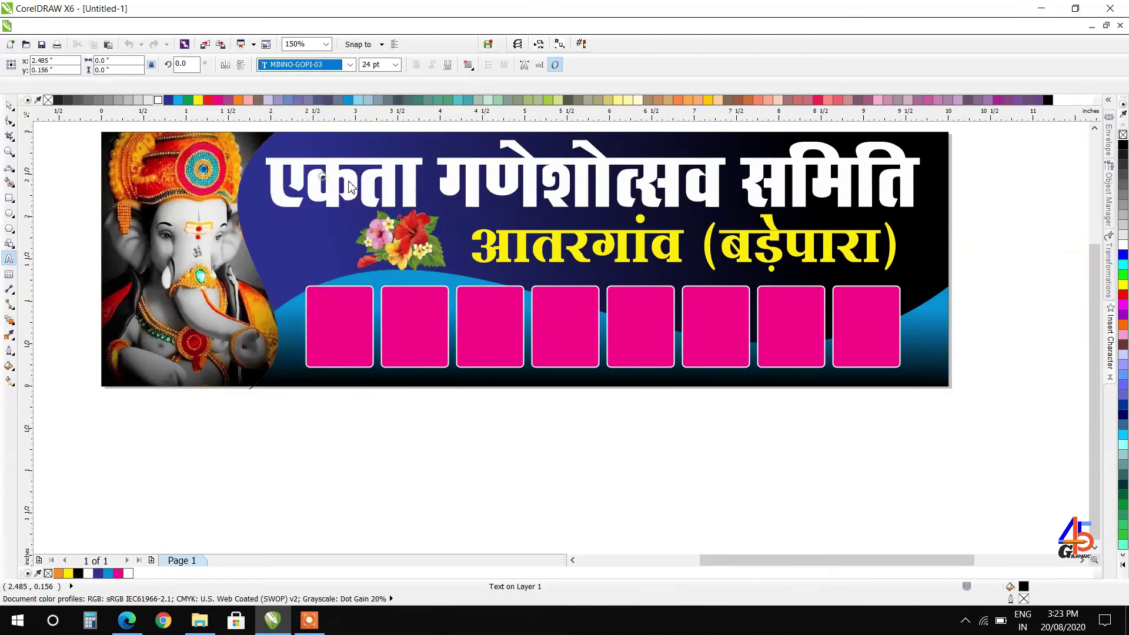
pyautogui.write('म 1')
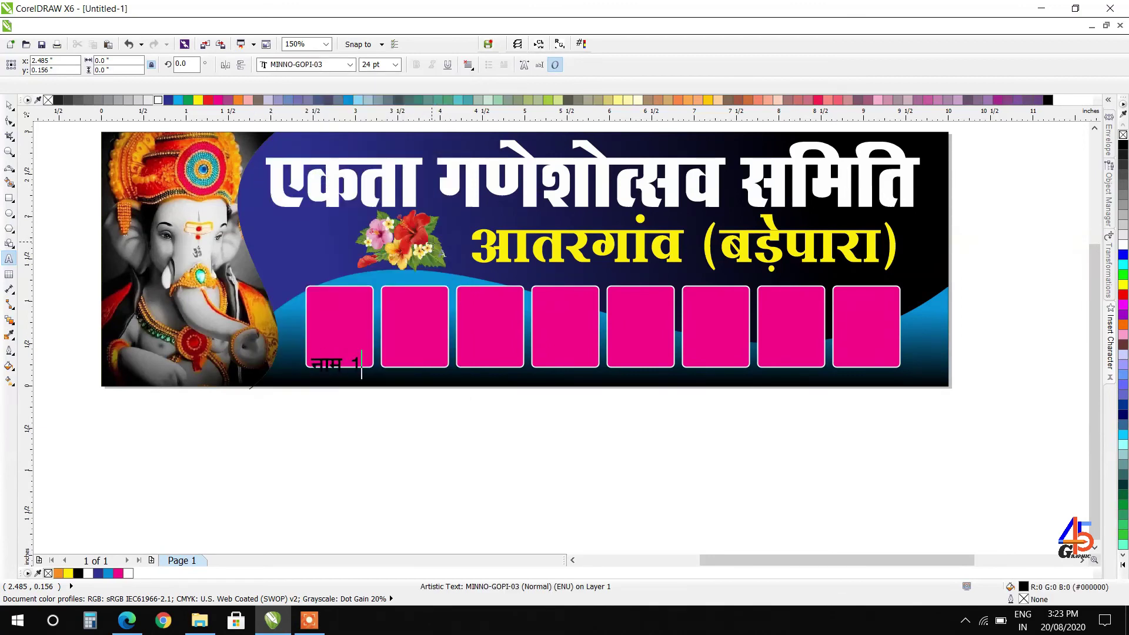
# Shrink the "नाम 1" label to about 0.24 x 0.08 inch, place it just below the first frame and fill it white.
pyautogui.click(9, 104)
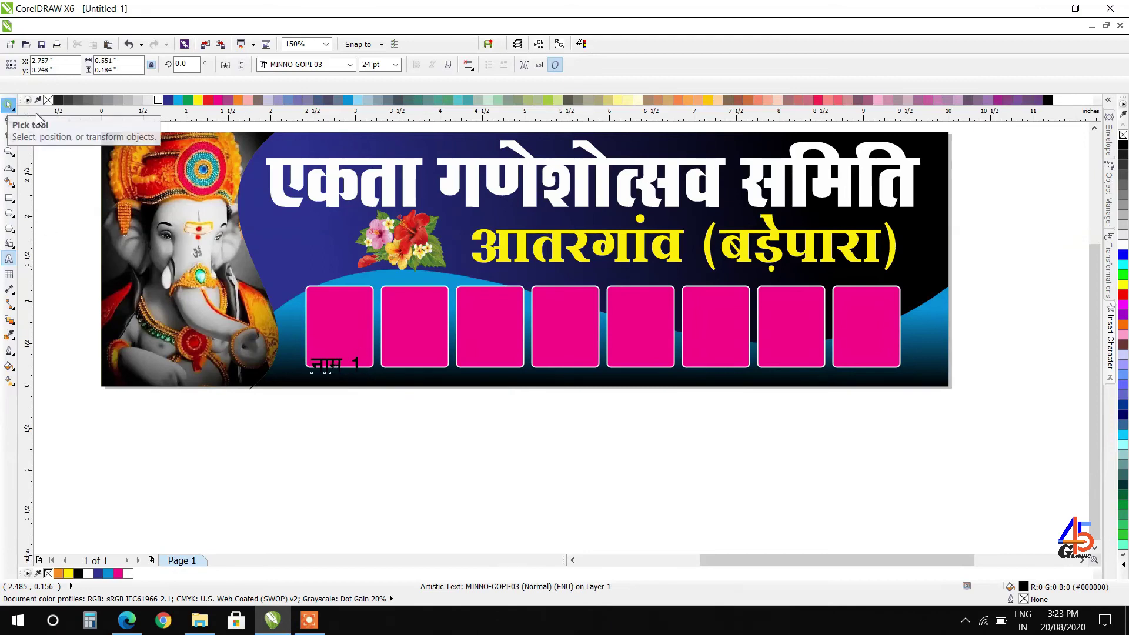
pyautogui.scroll(2, 347, 391)
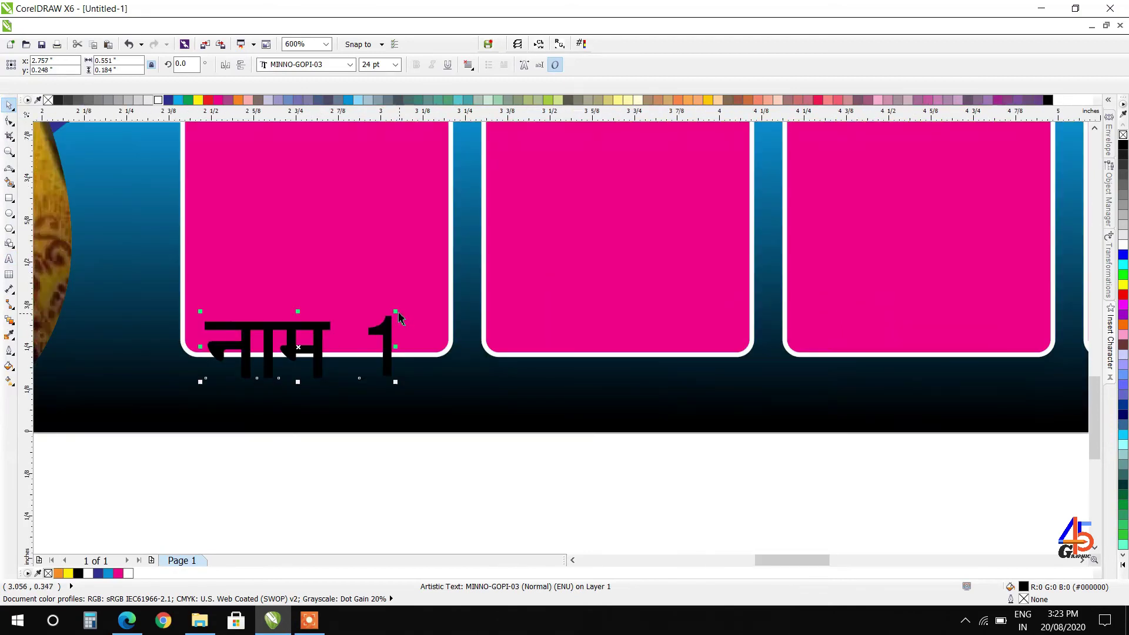
pyautogui.moveTo(395, 311); pyautogui.dragTo(372, 350)
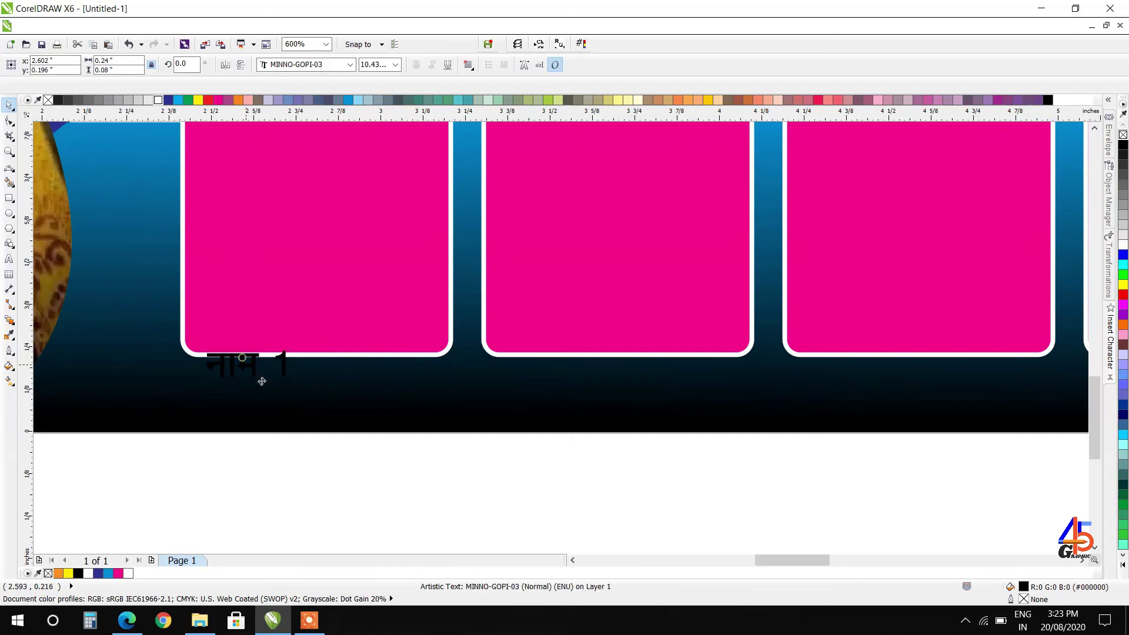
pyautogui.moveTo(262, 381); pyautogui.dragTo(298, 370)
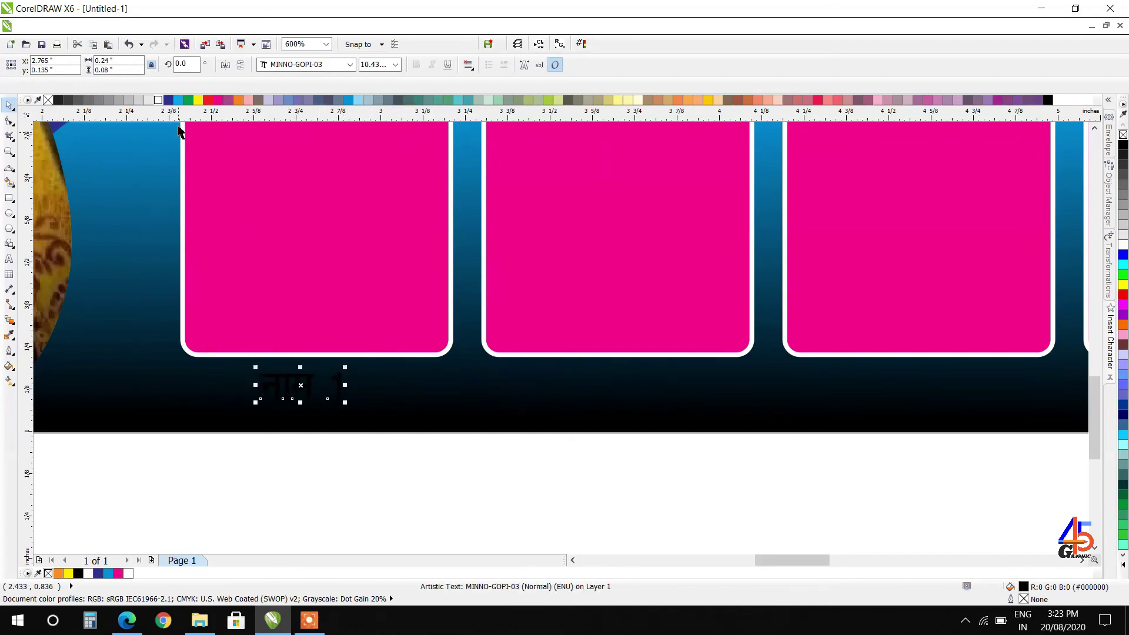
pyautogui.click(156, 101)
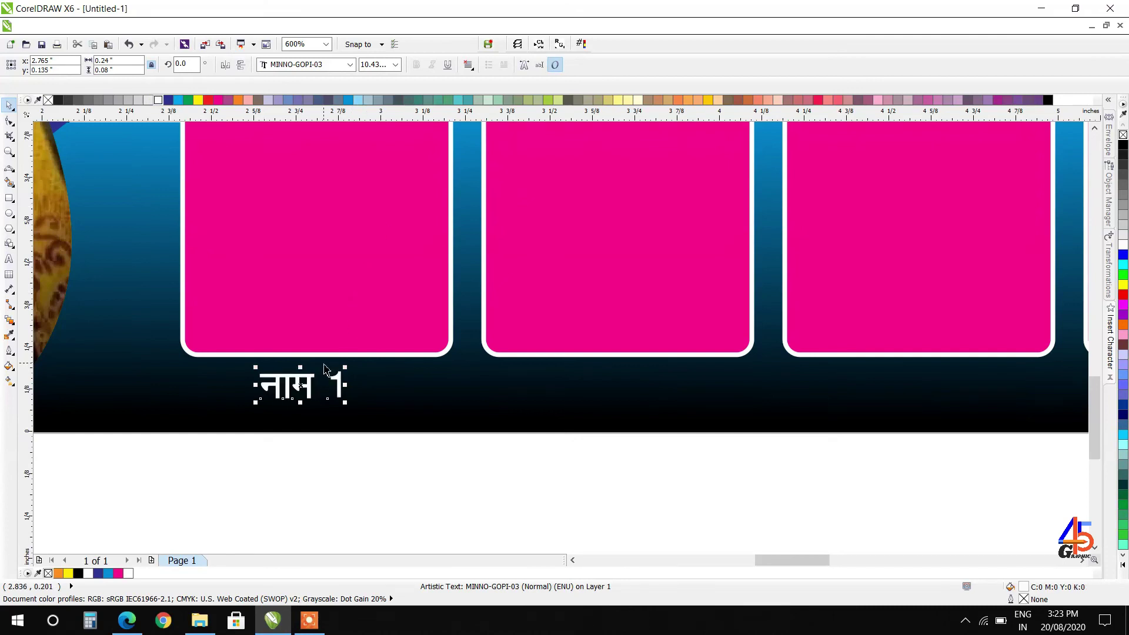
# Centre the "नाम 1" label horizontally on the first magenta frame.
pyautogui.keyDown('shift'); pyautogui.click(348, 311); pyautogui.keyUp('shift')
pyautogui.press('c')
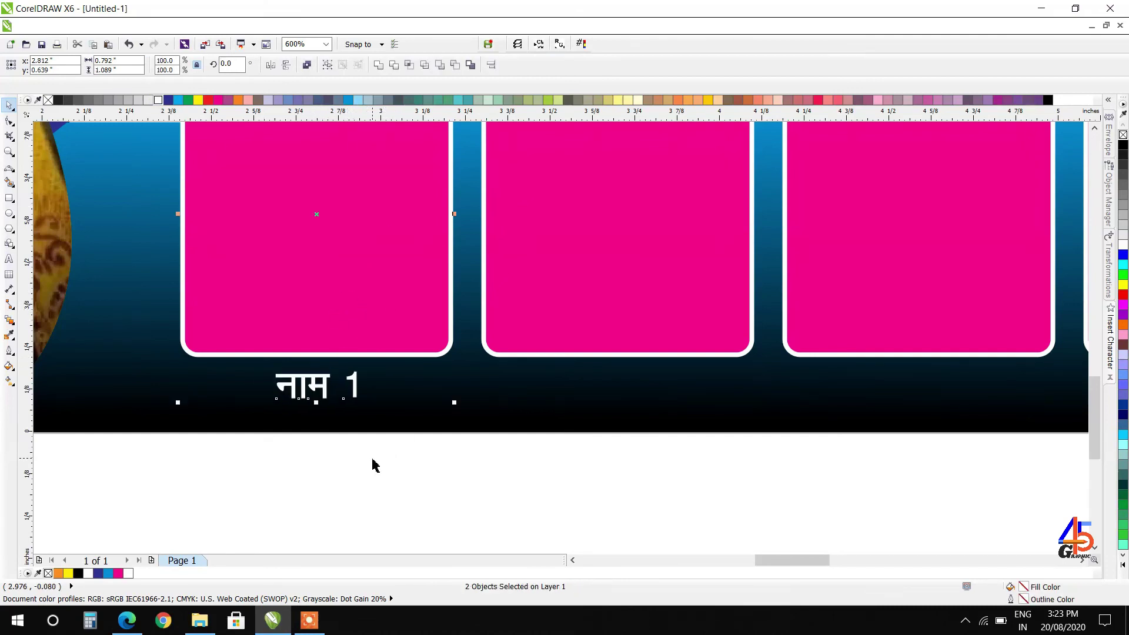
pyautogui.click(373, 464)
pyautogui.click(307, 389)
pyautogui.scroll(-2, 321, 354)
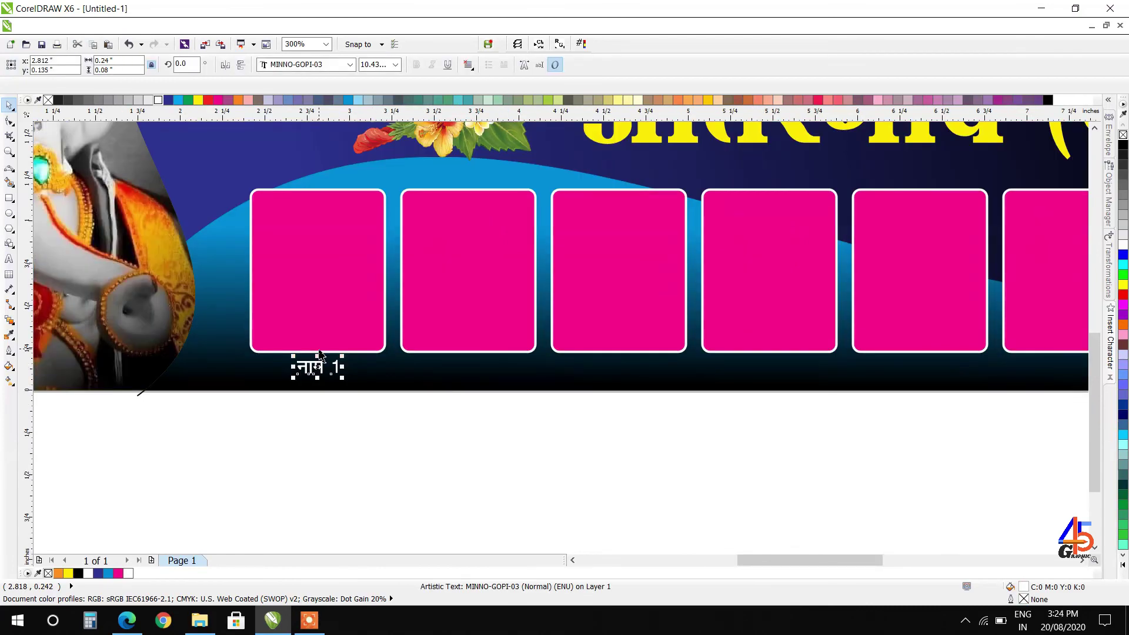
pyautogui.click(335, 439)
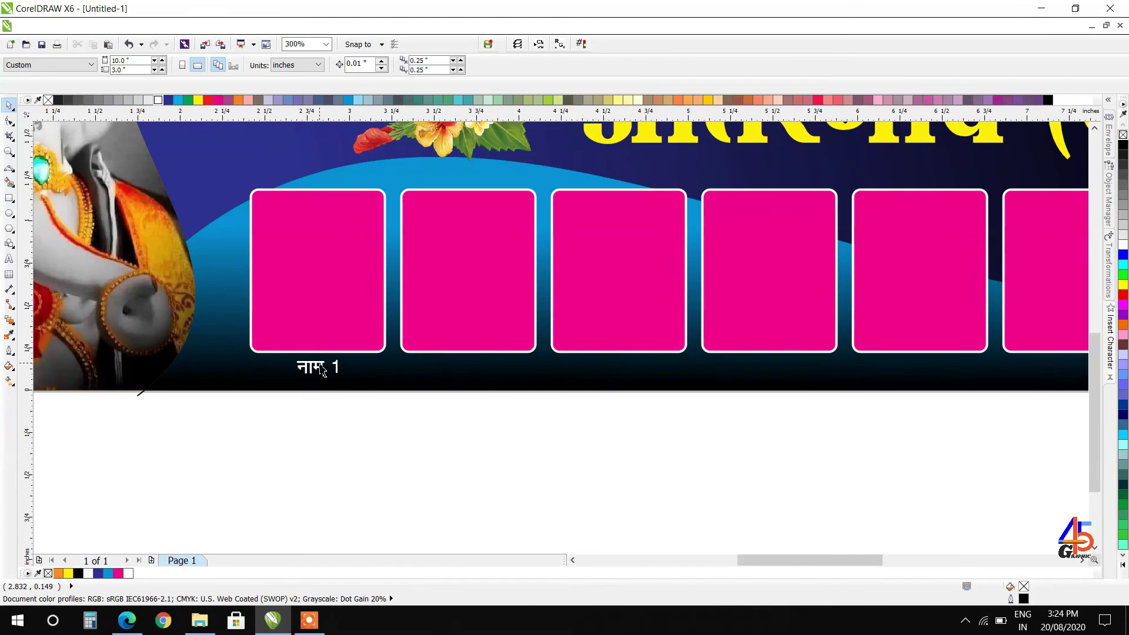
# Duplicate the "नाम 1" label and centre the copy horizontally beneath the second magenta frame.
pyautogui.click(318, 365)
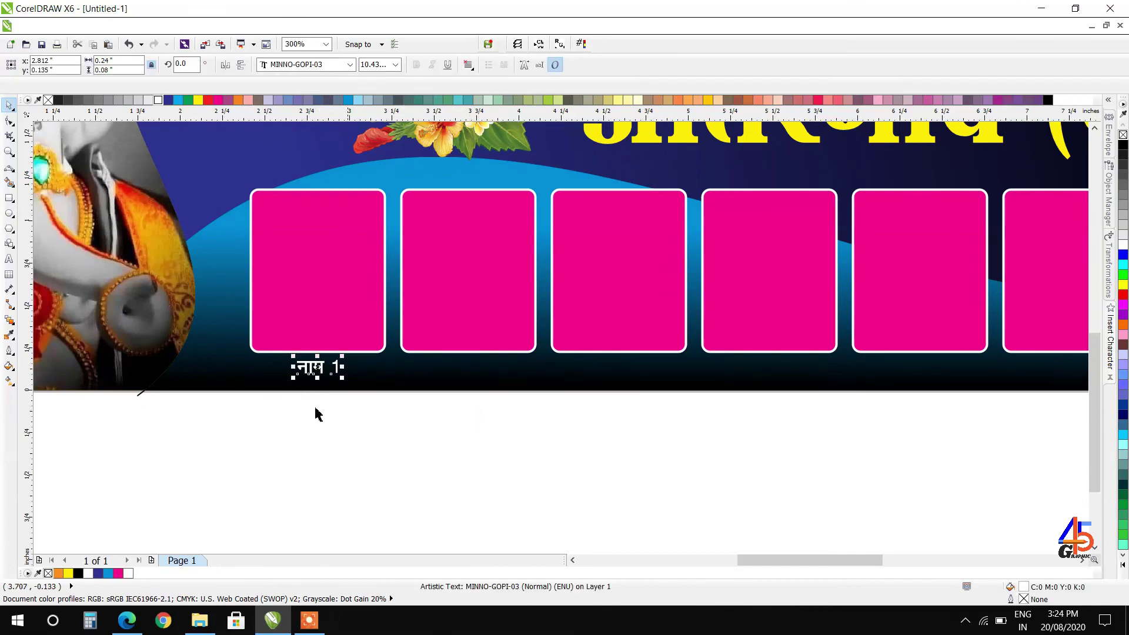
pyautogui.keyDown('shift'); pyautogui.click(447, 339); pyautogui.keyUp('shift')
pyautogui.press('c')
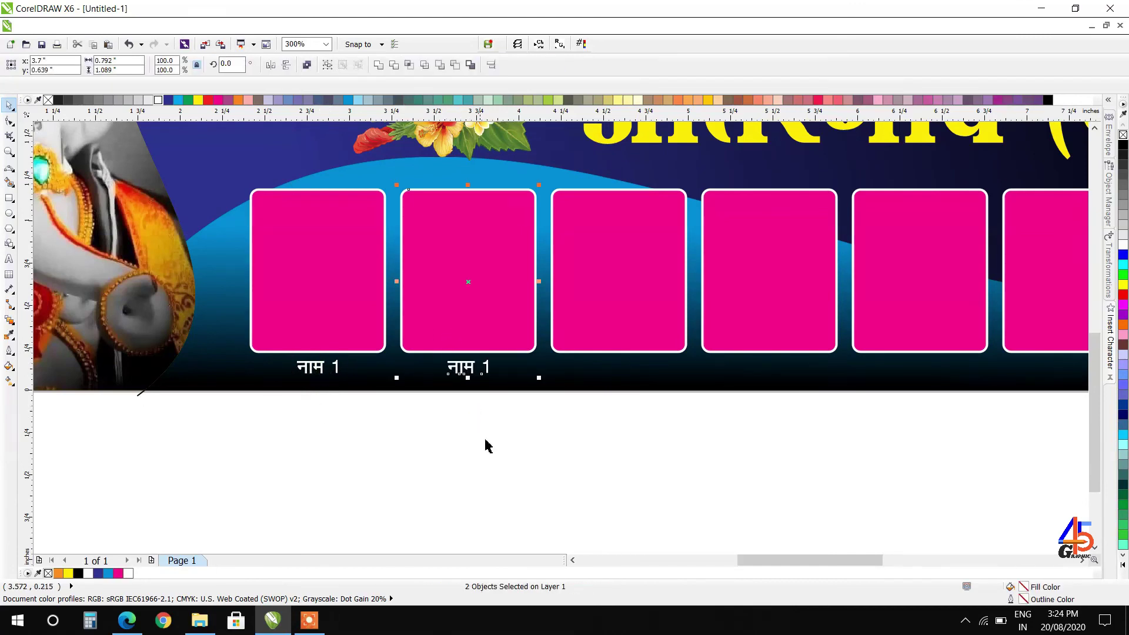
pyautogui.click(488, 445)
pyautogui.click(469, 370)
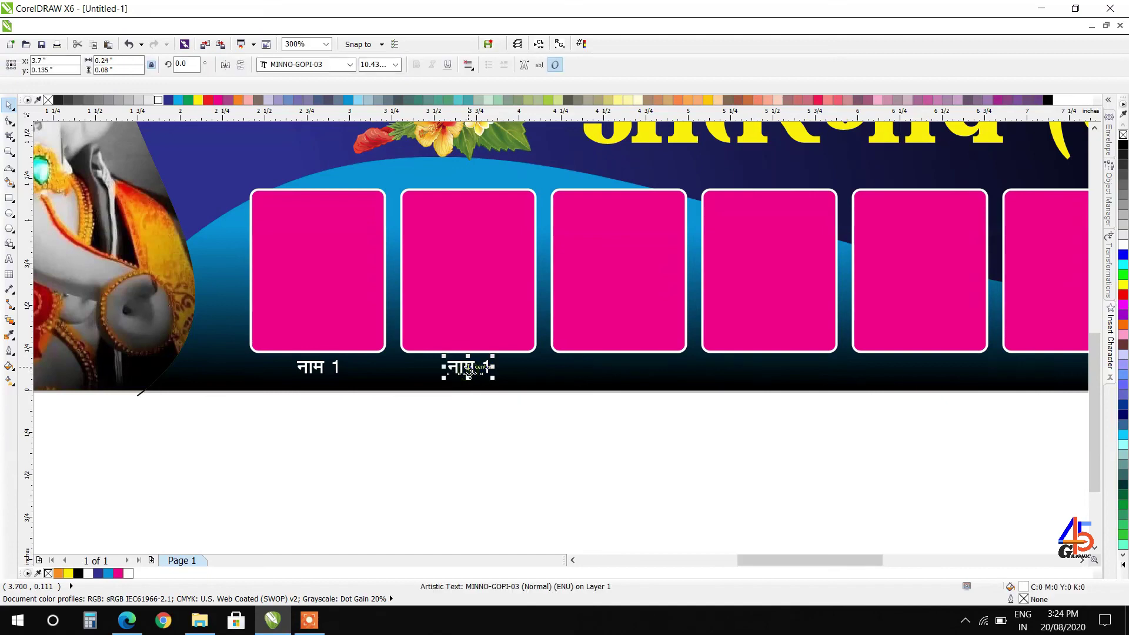
# Copy the second label about 0.9 inch right under the third frame and repeat the duplication beneath the remaining five frames.
pyautogui.moveTo(468, 369); pyautogui.dragTo(622, 369)
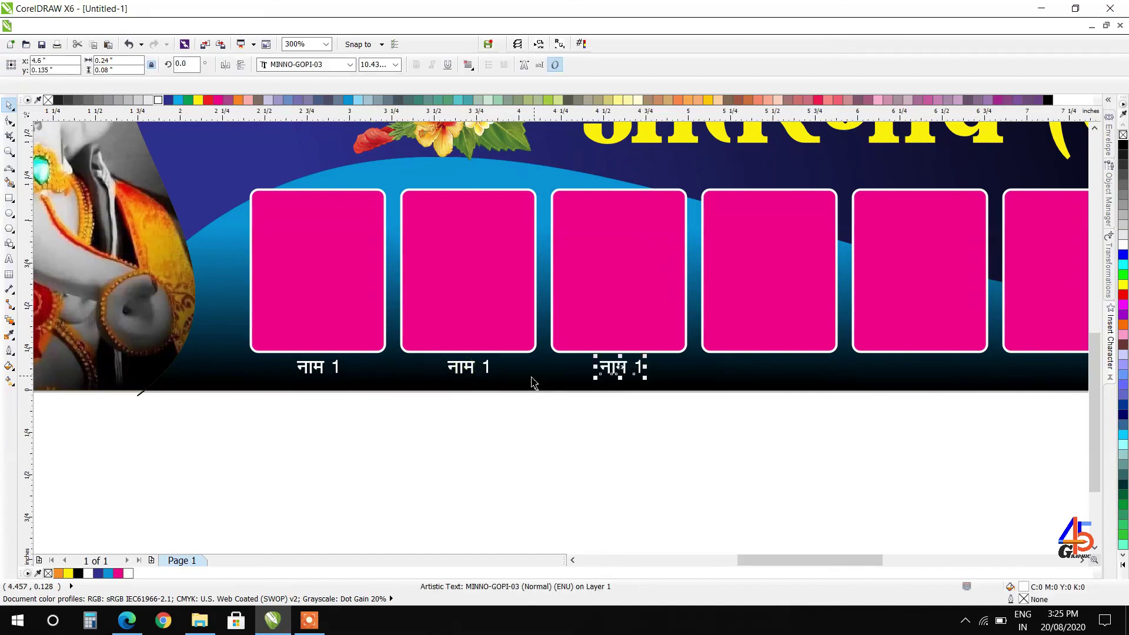
pyautogui.scroll(-2, 529, 379)
pyautogui.hotkey('ctrl', 'd')
pyautogui.hotkey('ctrl', 'd')
pyautogui.hotkey('ctrl', 'd')
pyautogui.hotkey('ctrl', 'd')
pyautogui.hotkey('ctrl', 'd')
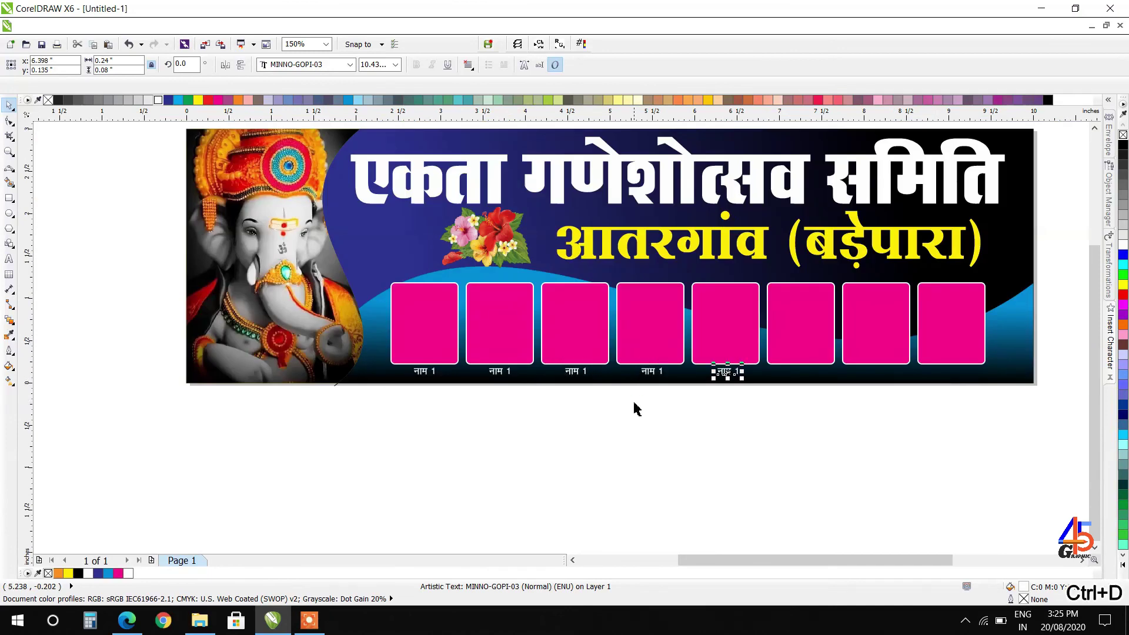
pyautogui.click(915, 390)
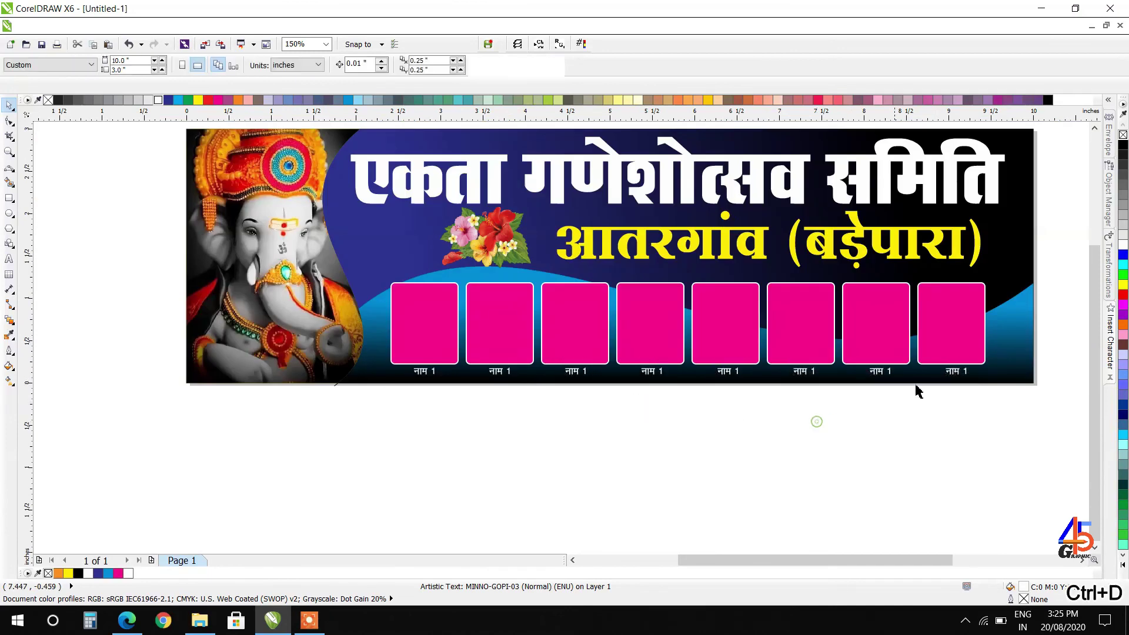
# Zoom to the full banner area to review the overall layout with its frames and name labels.
pyautogui.scroll(2, 665, 352)
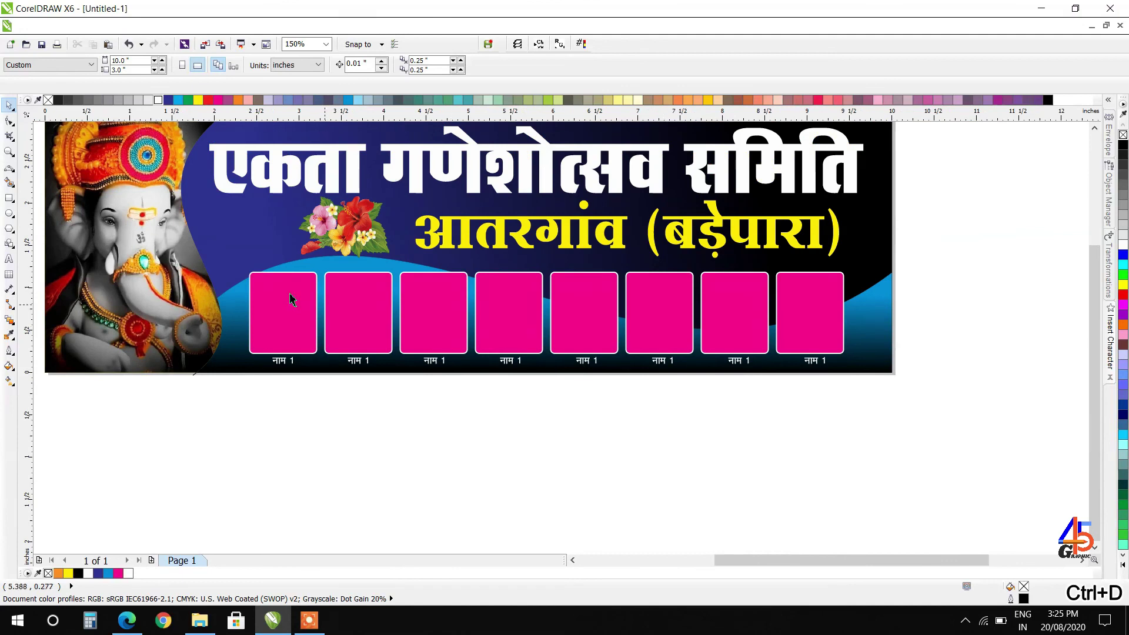
pyautogui.scroll(-2, 514, 341)
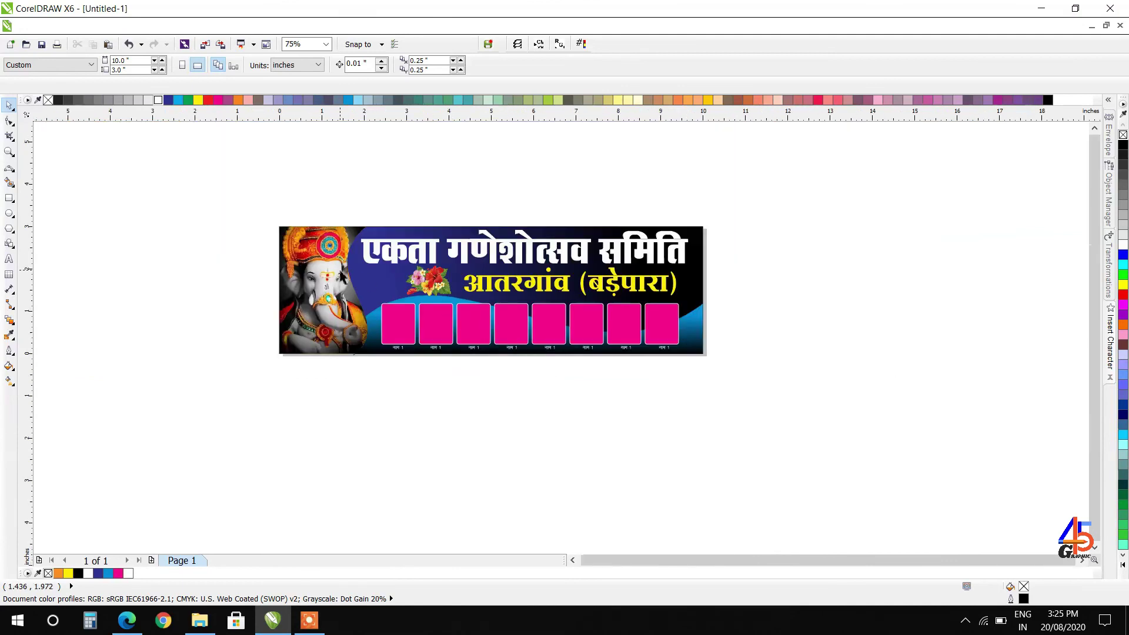
pyautogui.scroll(2, 339, 272)
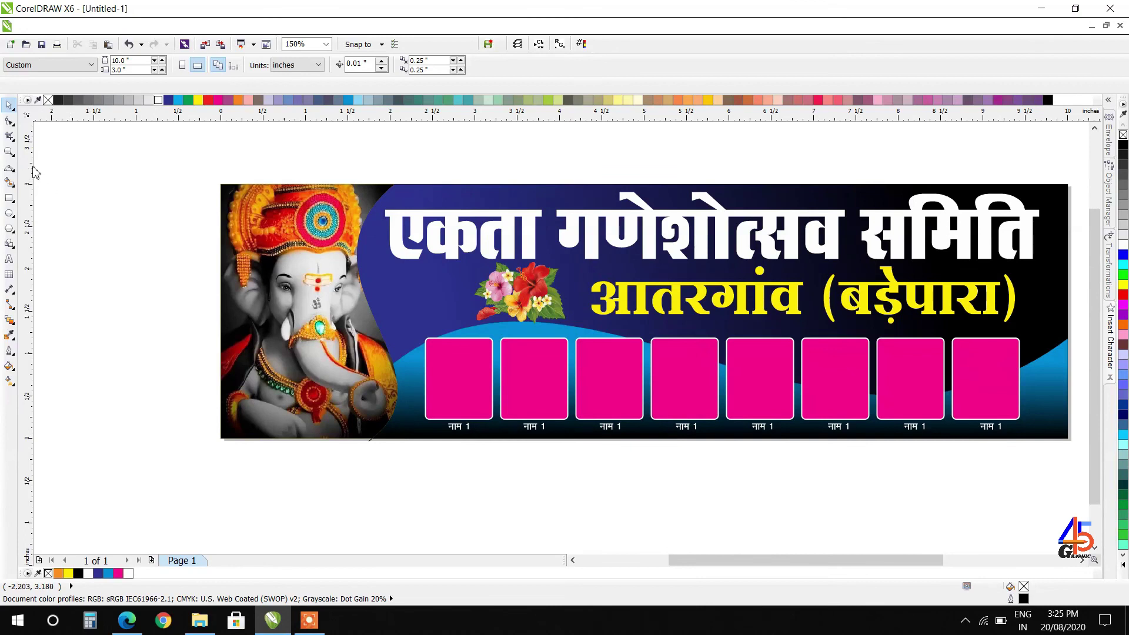
pyautogui.scroll(-2, 186, 236)
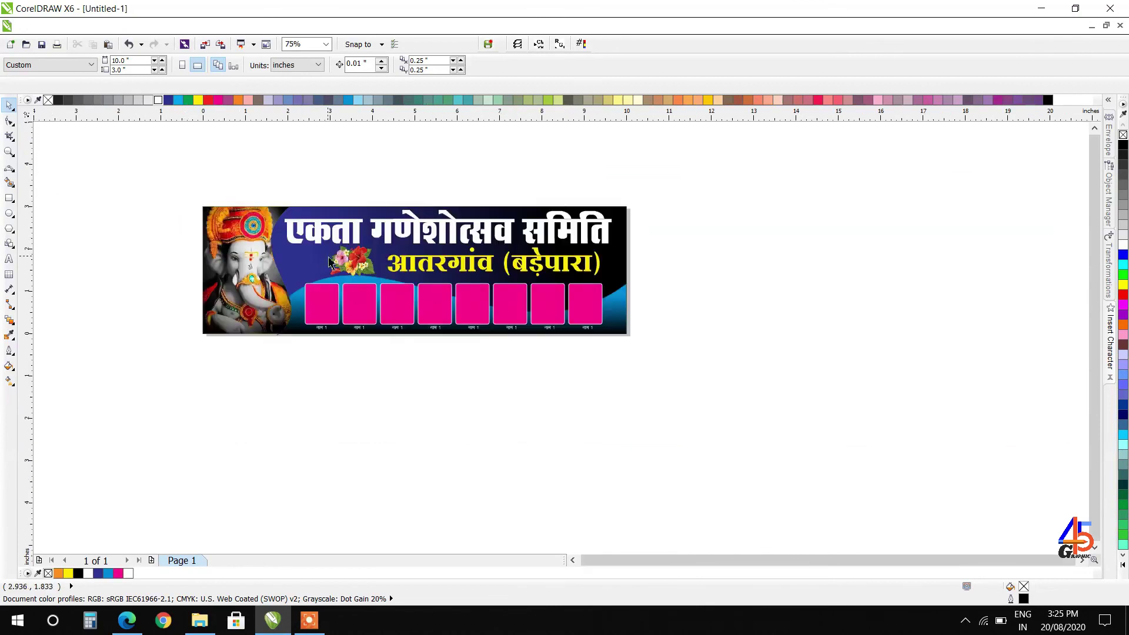
pyautogui.click(6, 152)
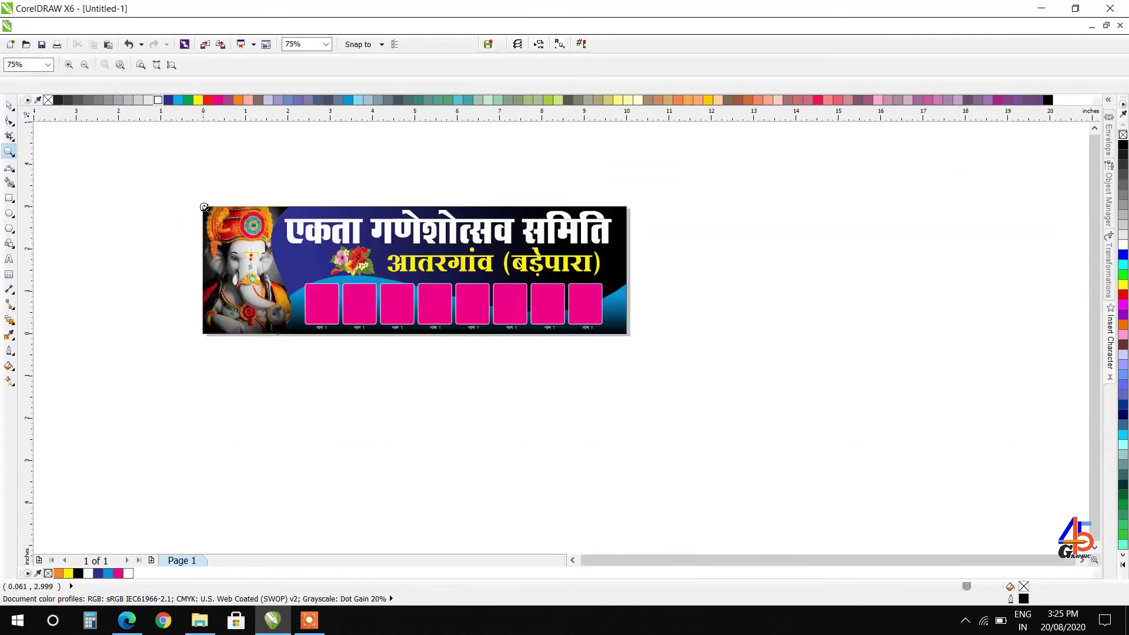
pyautogui.moveTo(202, 205); pyautogui.dragTo(634, 341)
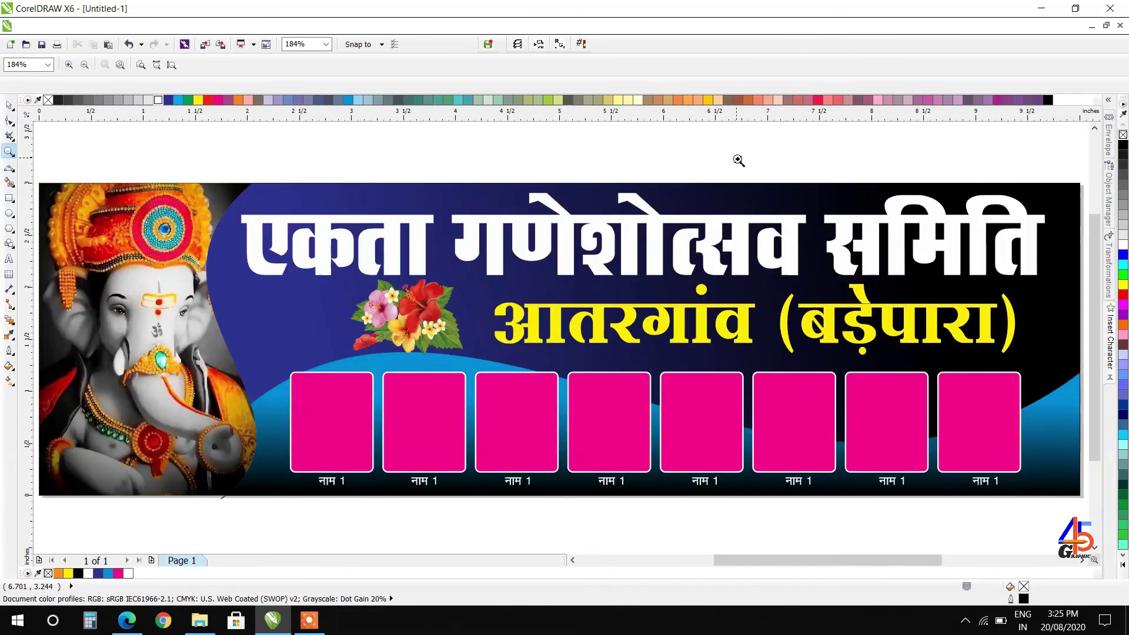